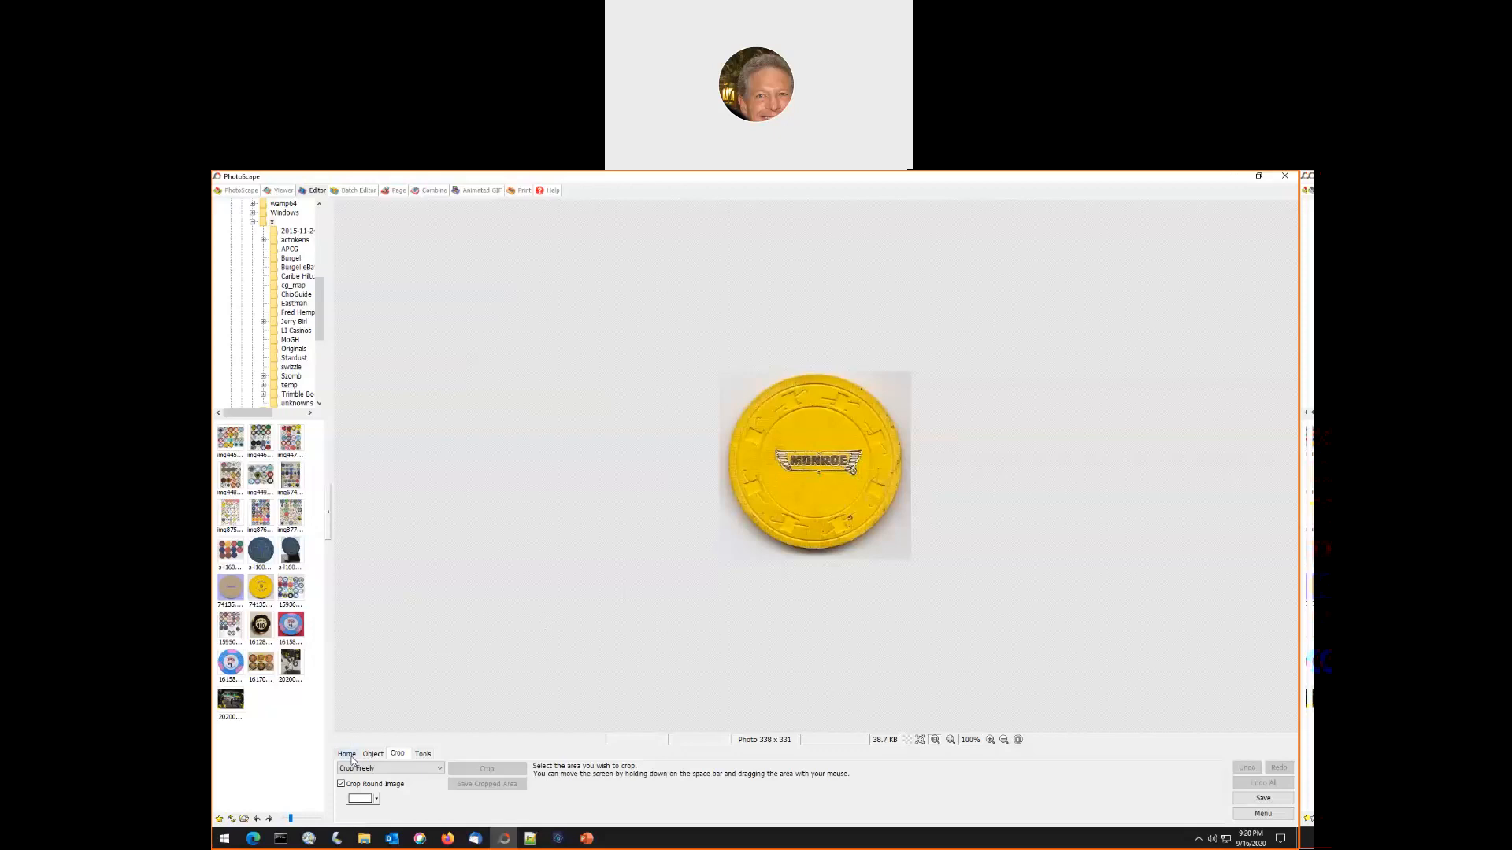
# - Straighten the yellow MONROE chip photo with Rotate Arbitrary, using the Level Off adjustment, and apply it
pyautogui.click(347, 754)
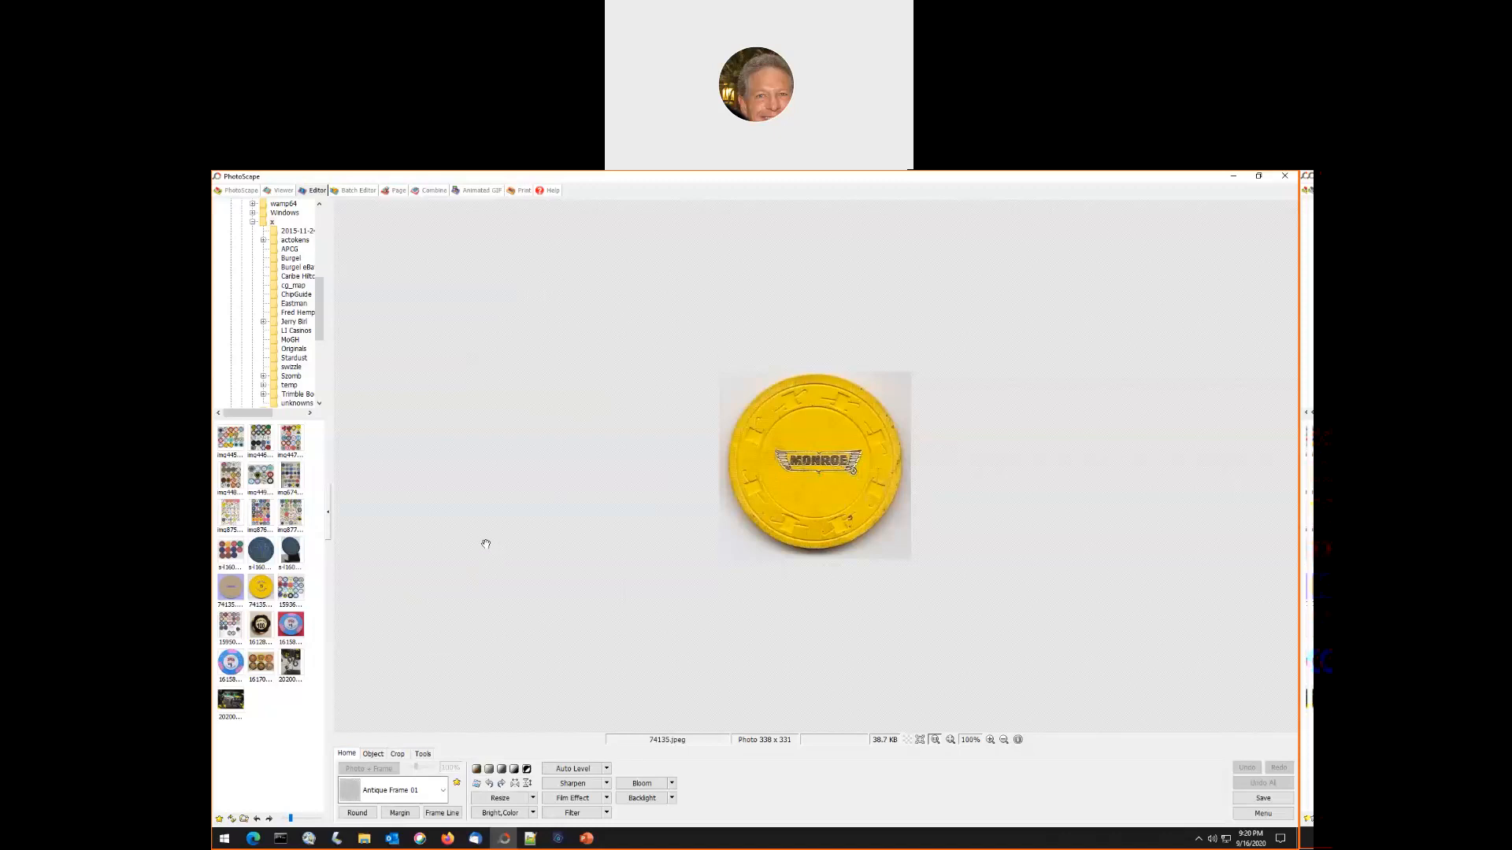
pyautogui.click(476, 784)
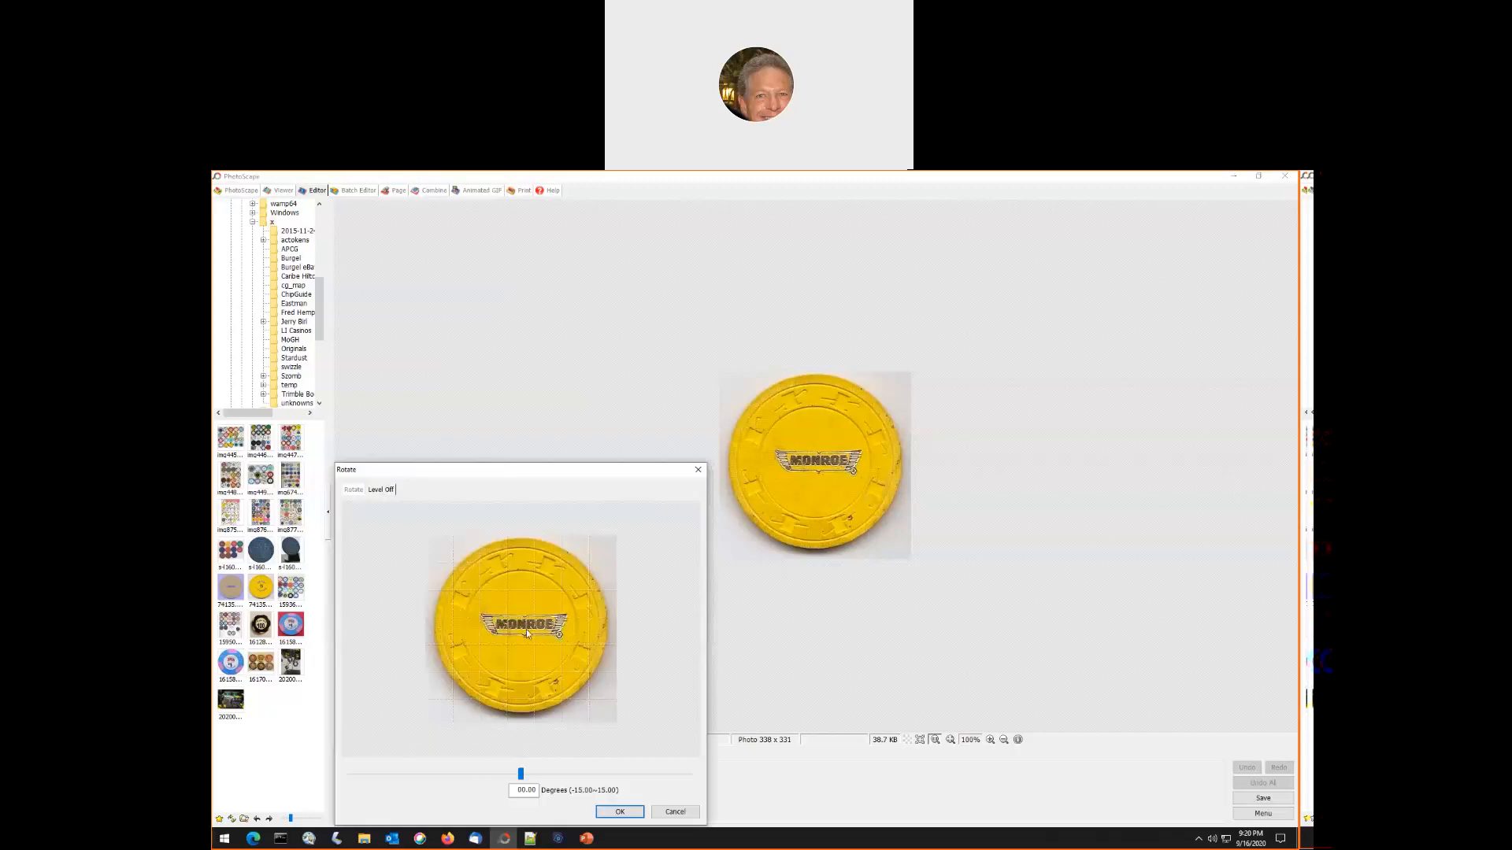
pyautogui.moveTo(520, 773); pyautogui.dragTo(582, 773)
pyautogui.moveTo(447, 770); pyautogui.dragTo(519, 770)
pyautogui.click(618, 814)
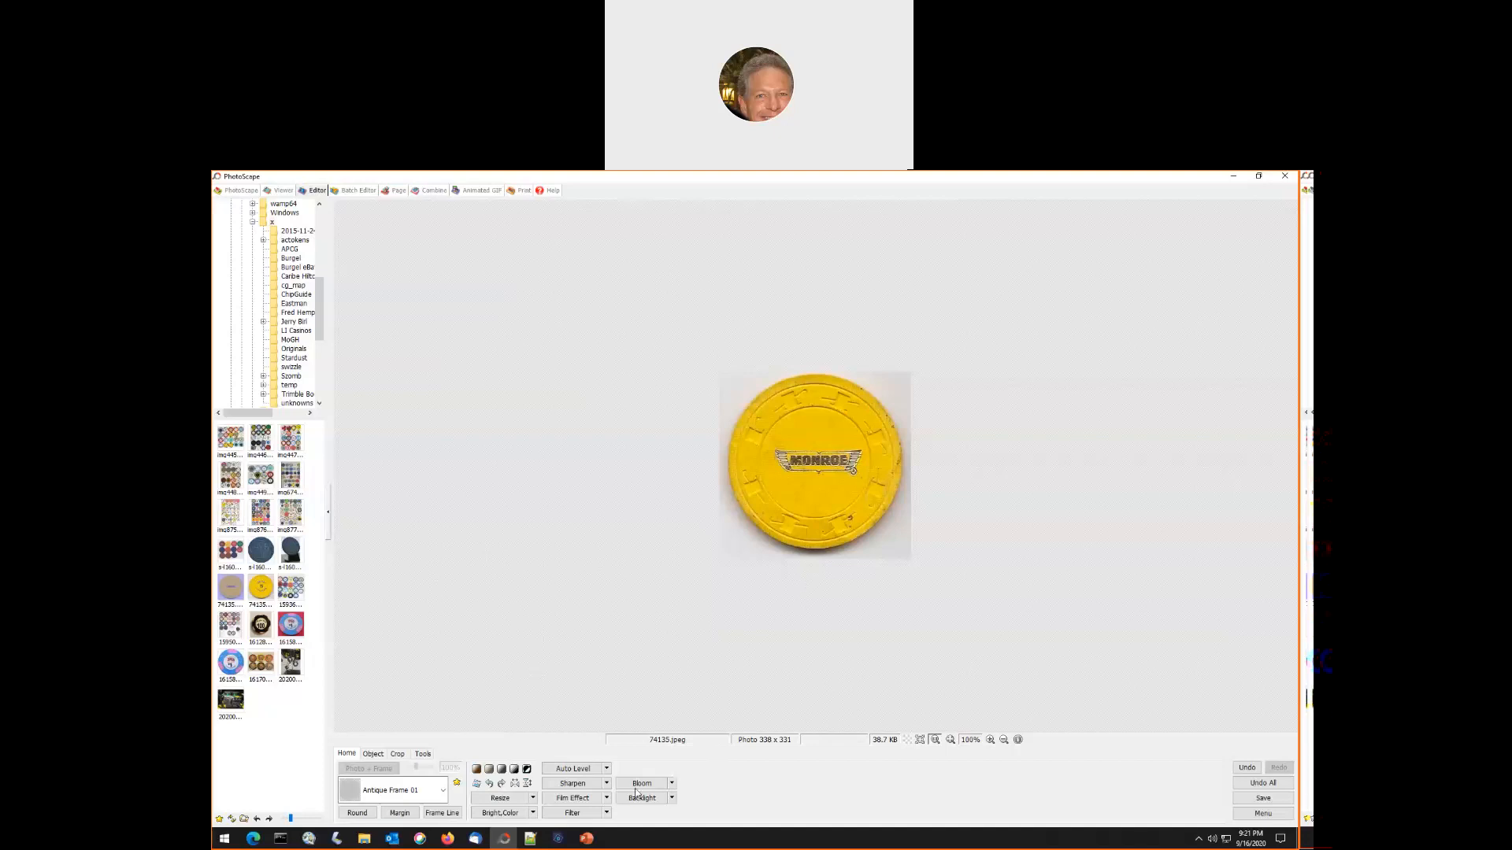
# - Draw a round crop selection about 305 × 308 px that encloses the MONROE chip edge to edge
pyautogui.click(399, 755)
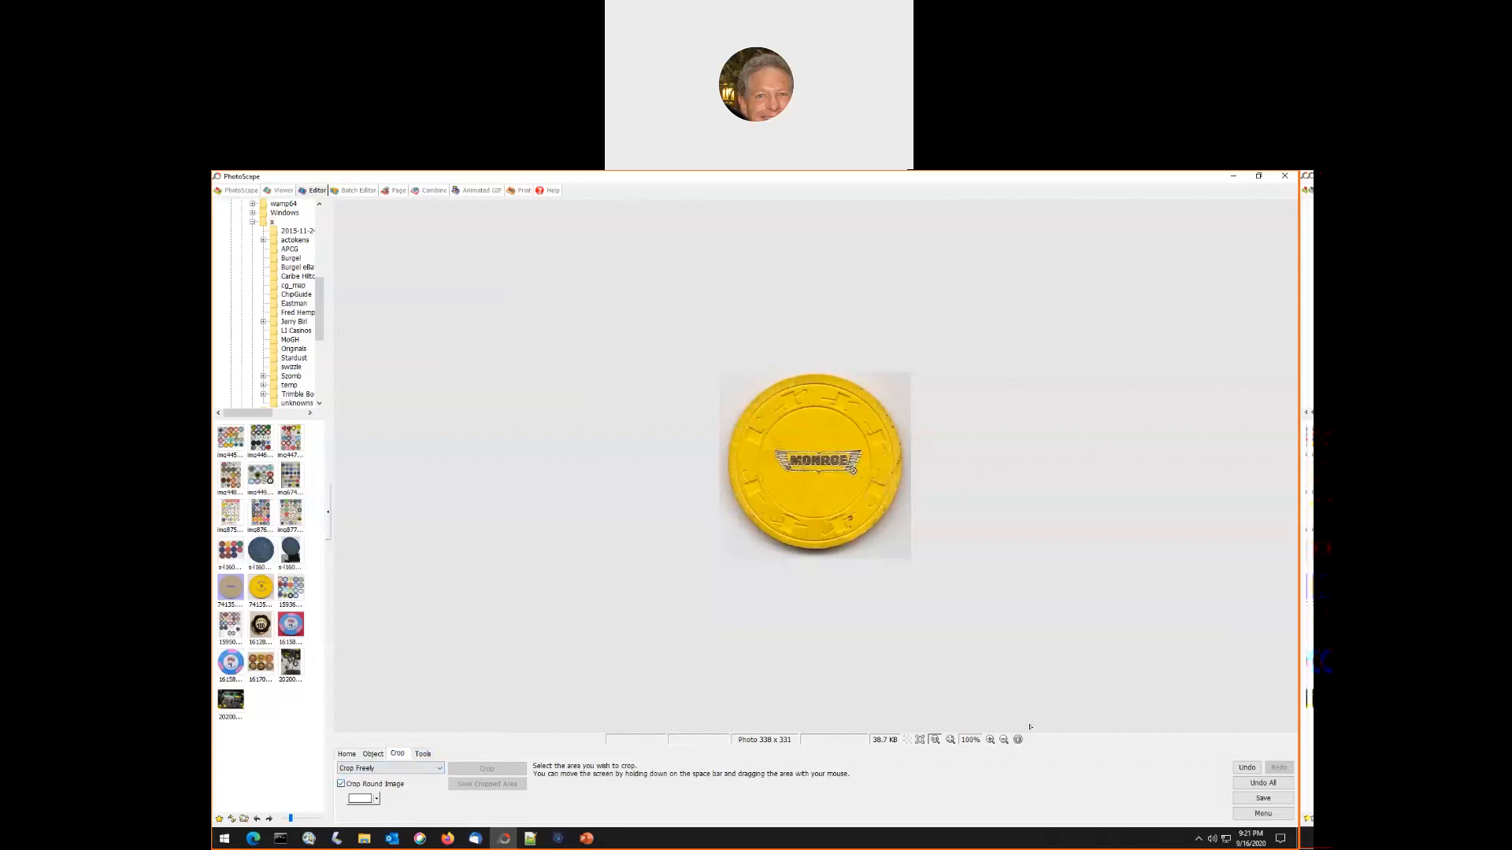
pyautogui.click(990, 740)
pyautogui.click(990, 740)
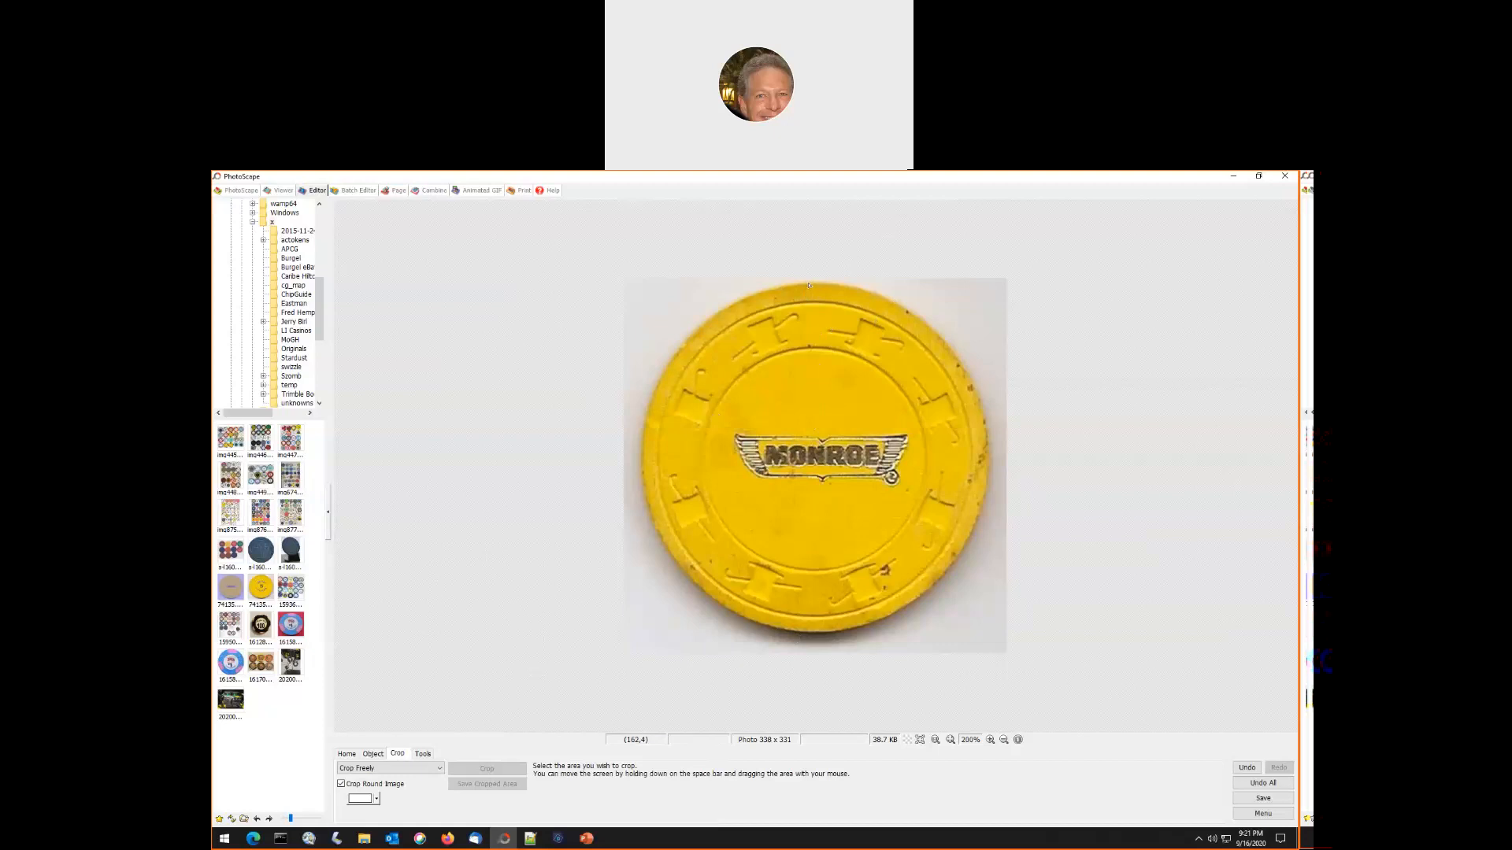
pyautogui.moveTo(808, 281); pyautogui.dragTo(841, 635)
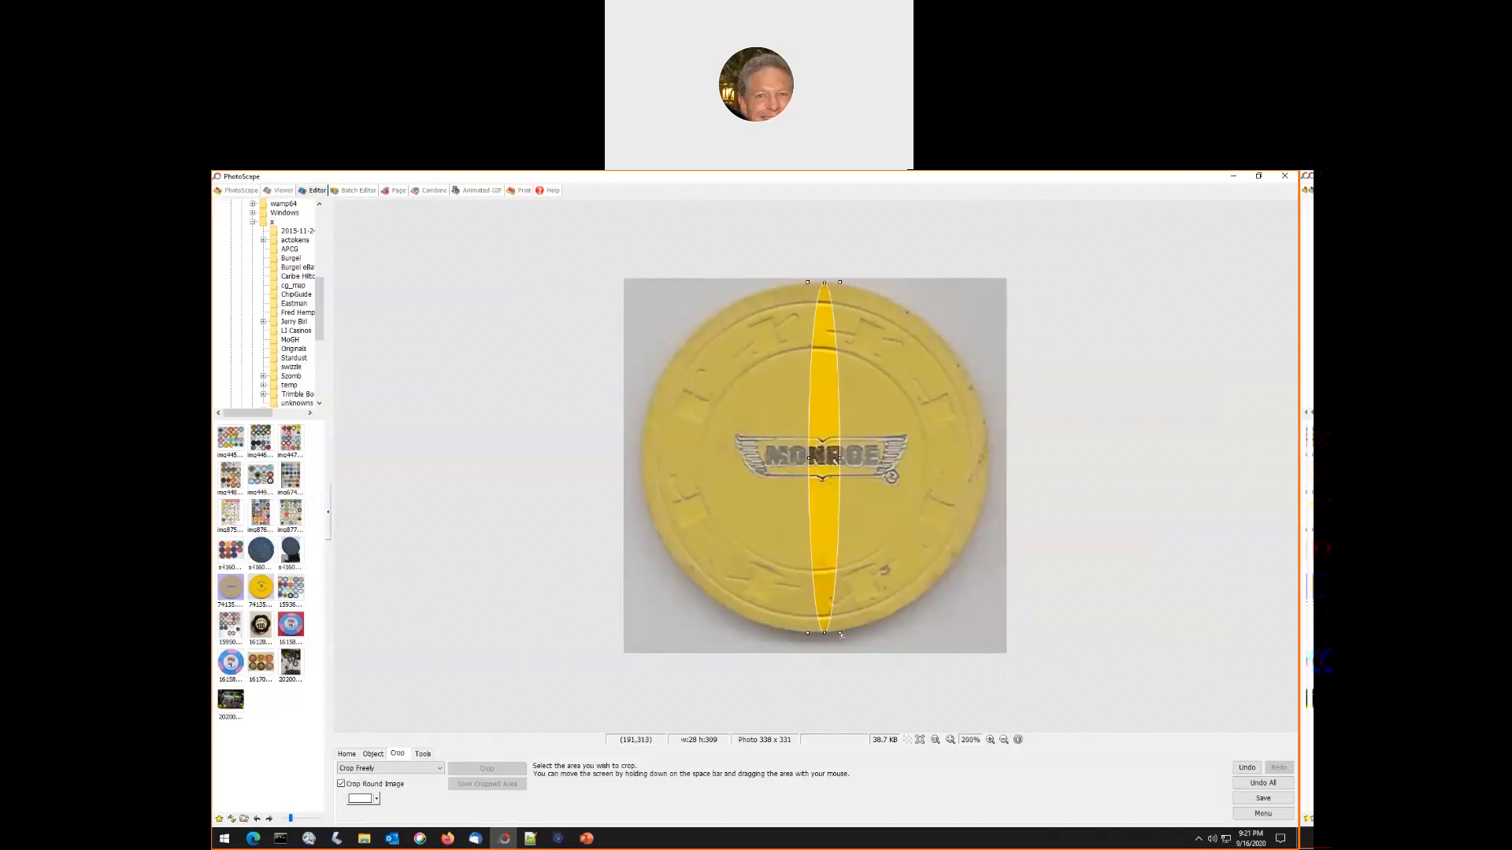
pyautogui.moveTo(840, 632); pyautogui.dragTo(839, 631)
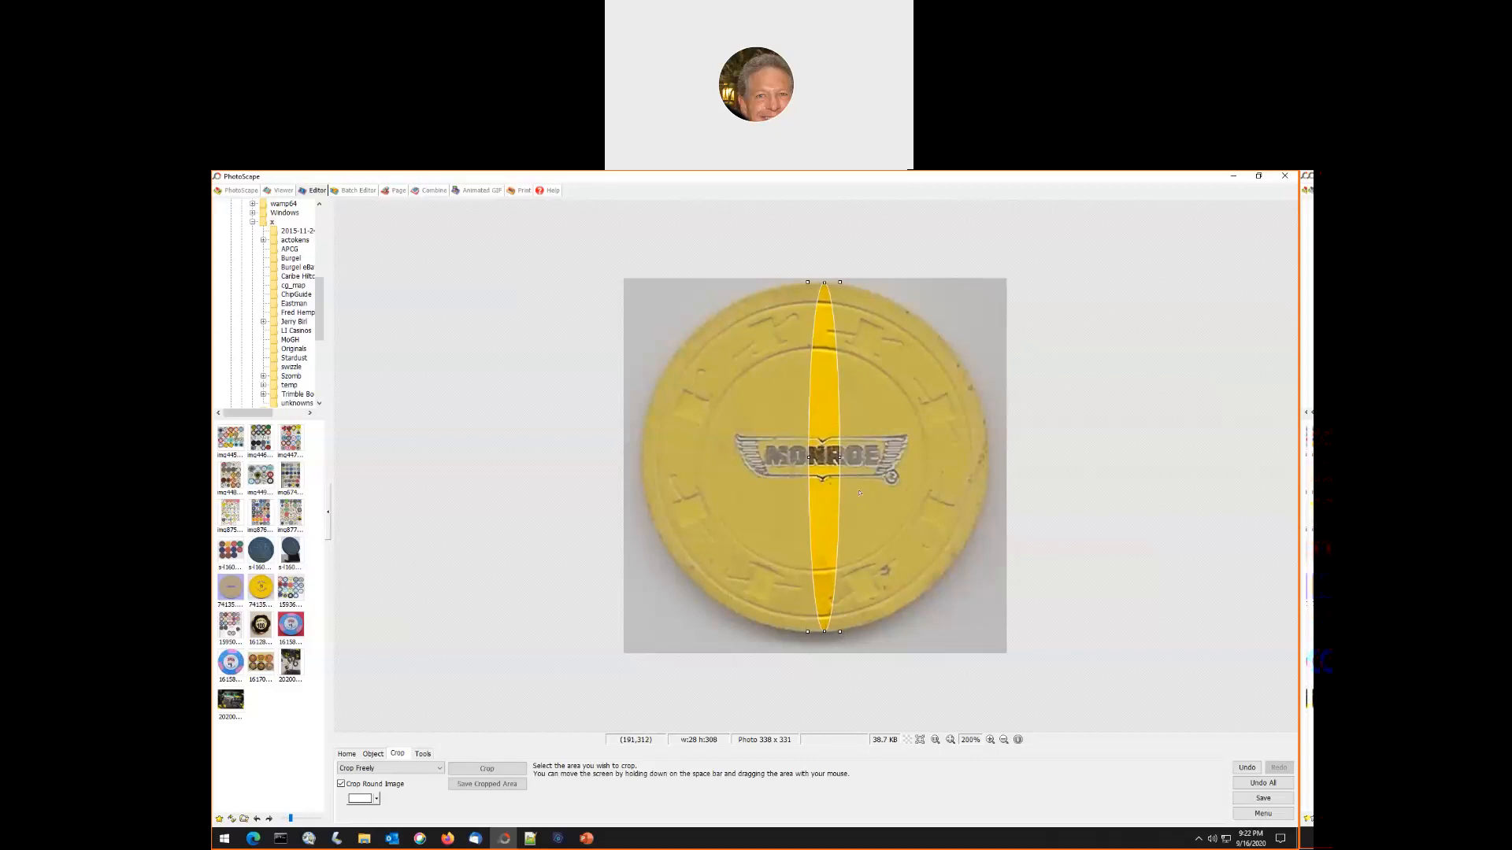
pyautogui.moveTo(806, 457); pyautogui.dragTo(640, 487)
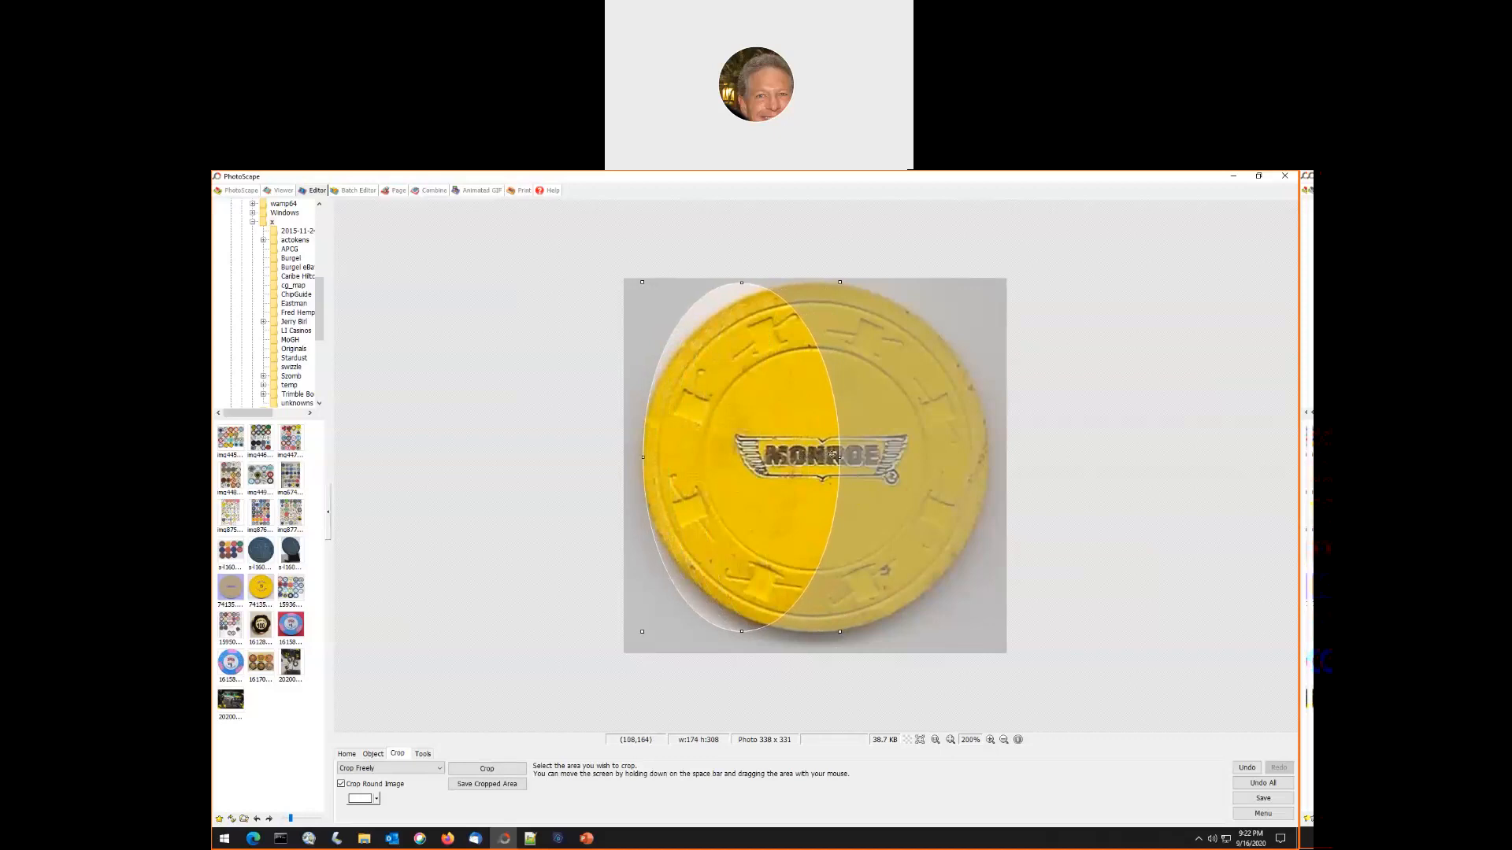
pyautogui.moveTo(840, 457); pyautogui.dragTo(990, 459)
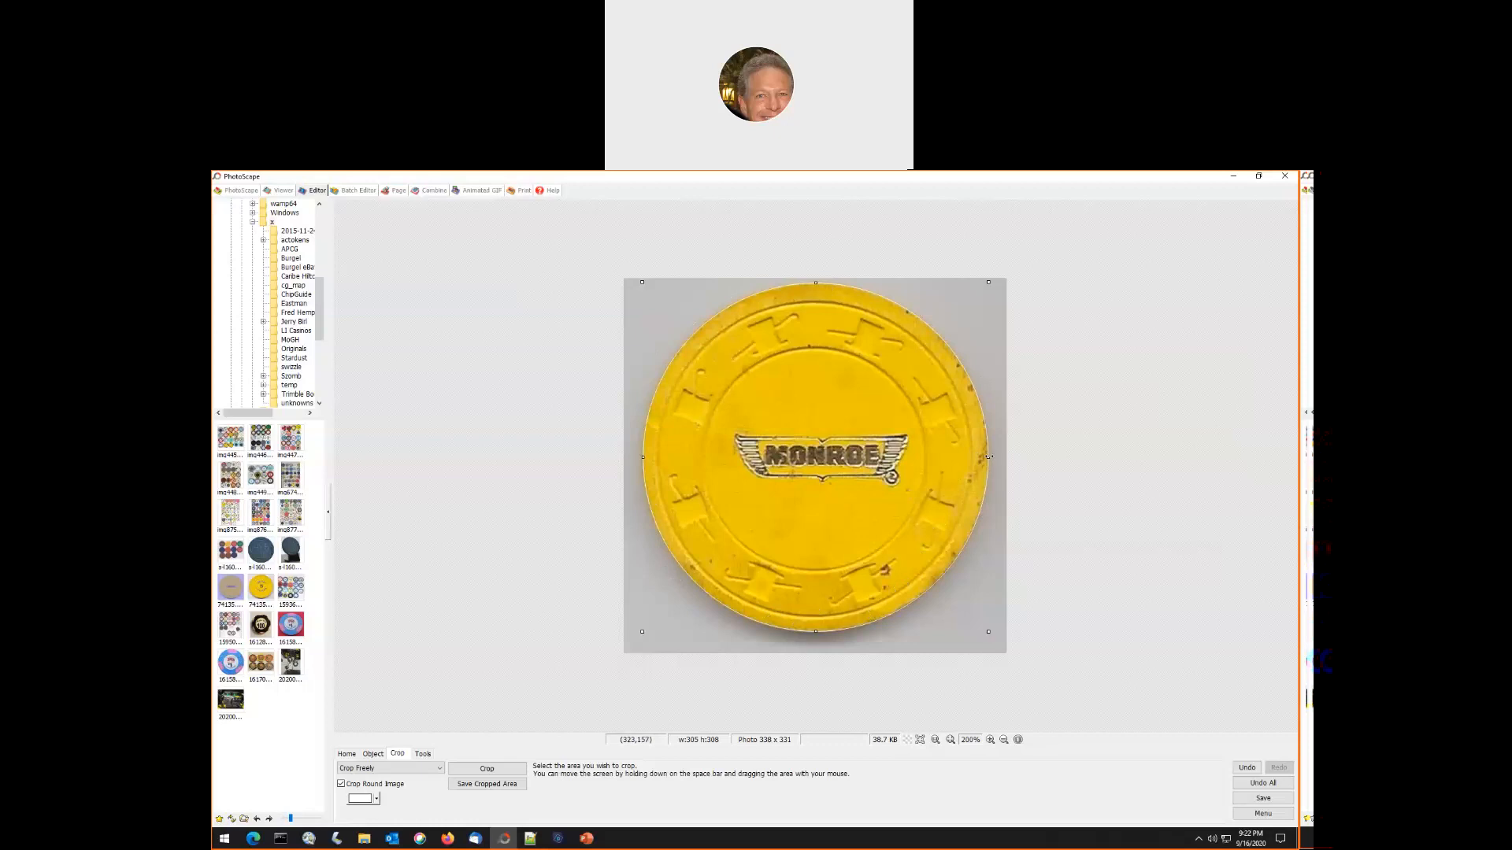
# - Tighten the round selection to 305 × 305 px, crop the MONROE chip, and save it under its existing file name
pyautogui.moveTo(989, 457); pyautogui.dragTo(989, 458)
pyautogui.moveTo(815, 632); pyautogui.dragTo(815, 630)
pyautogui.moveTo(815, 280); pyautogui.dragTo(815, 283)
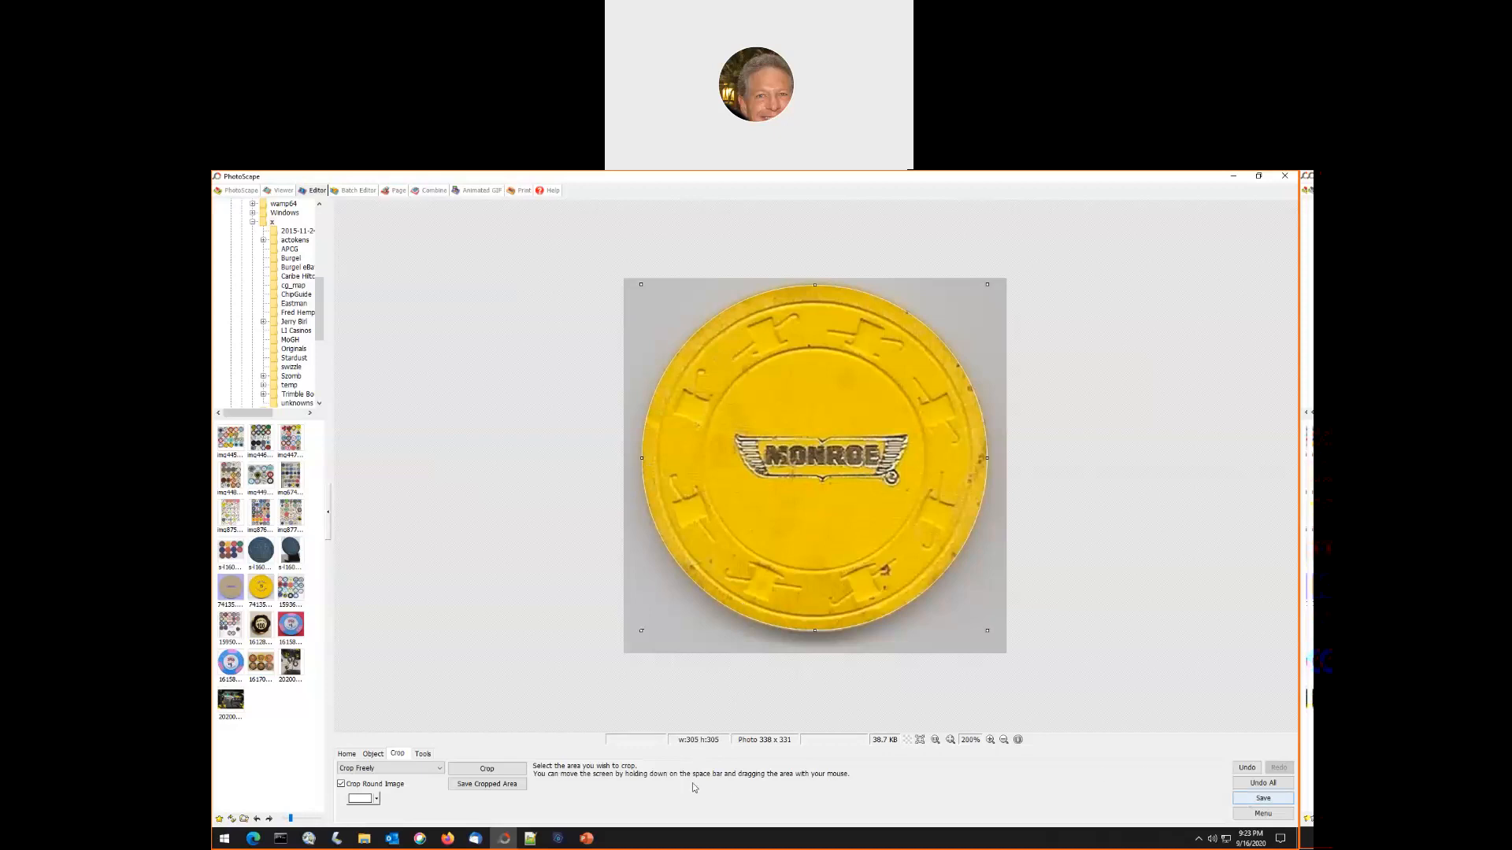
pyautogui.click(483, 770)
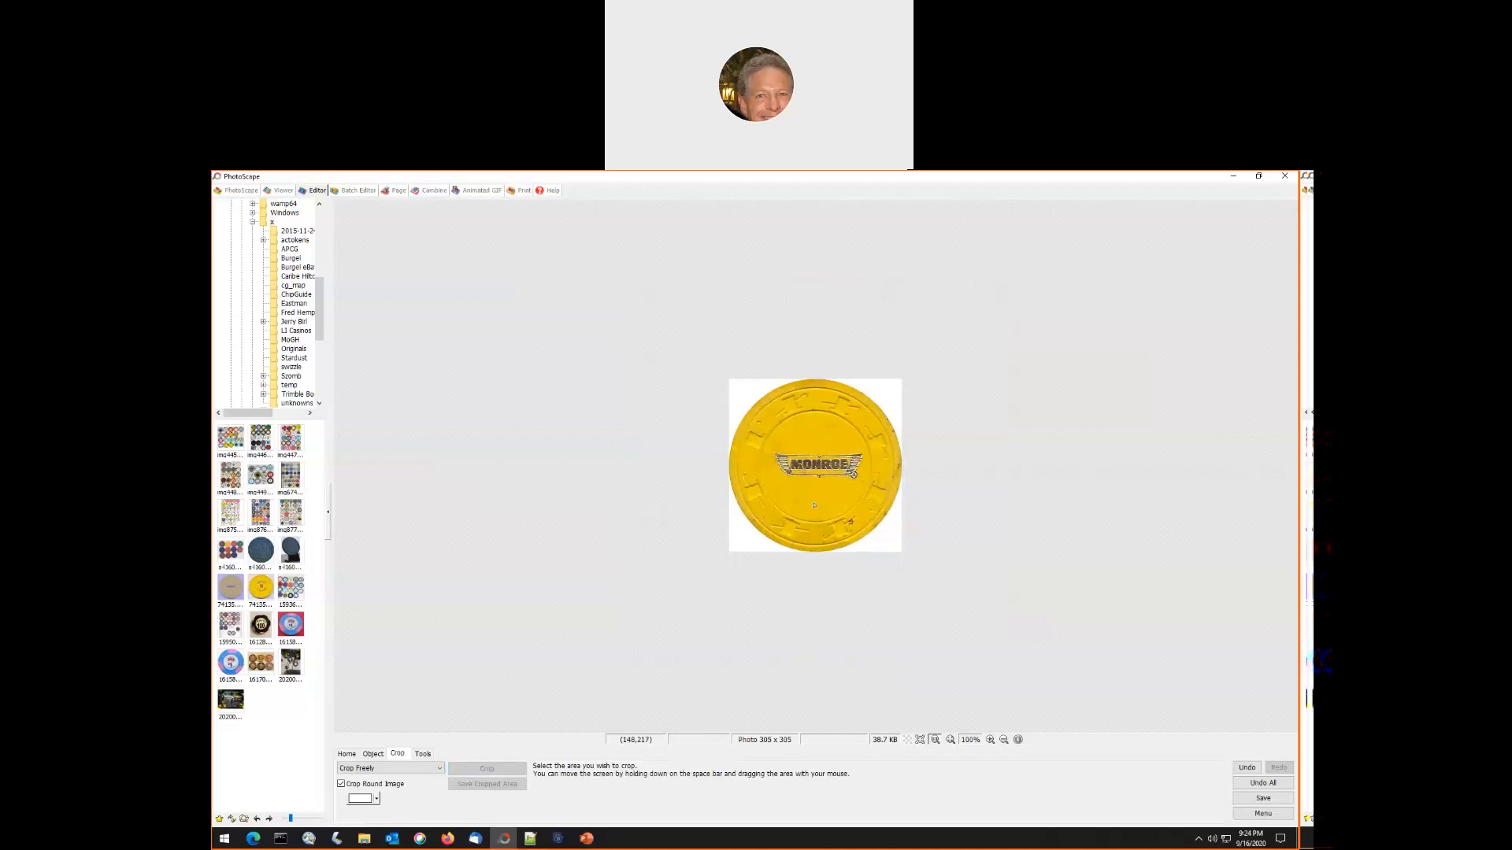
pyautogui.click(1264, 798)
pyautogui.click(614, 391)
# - Open the yellow LIFETIME GUARANTEE chip photo 74135a.jpeg and level it by about -1.5 degrees
pyautogui.click(260, 588)
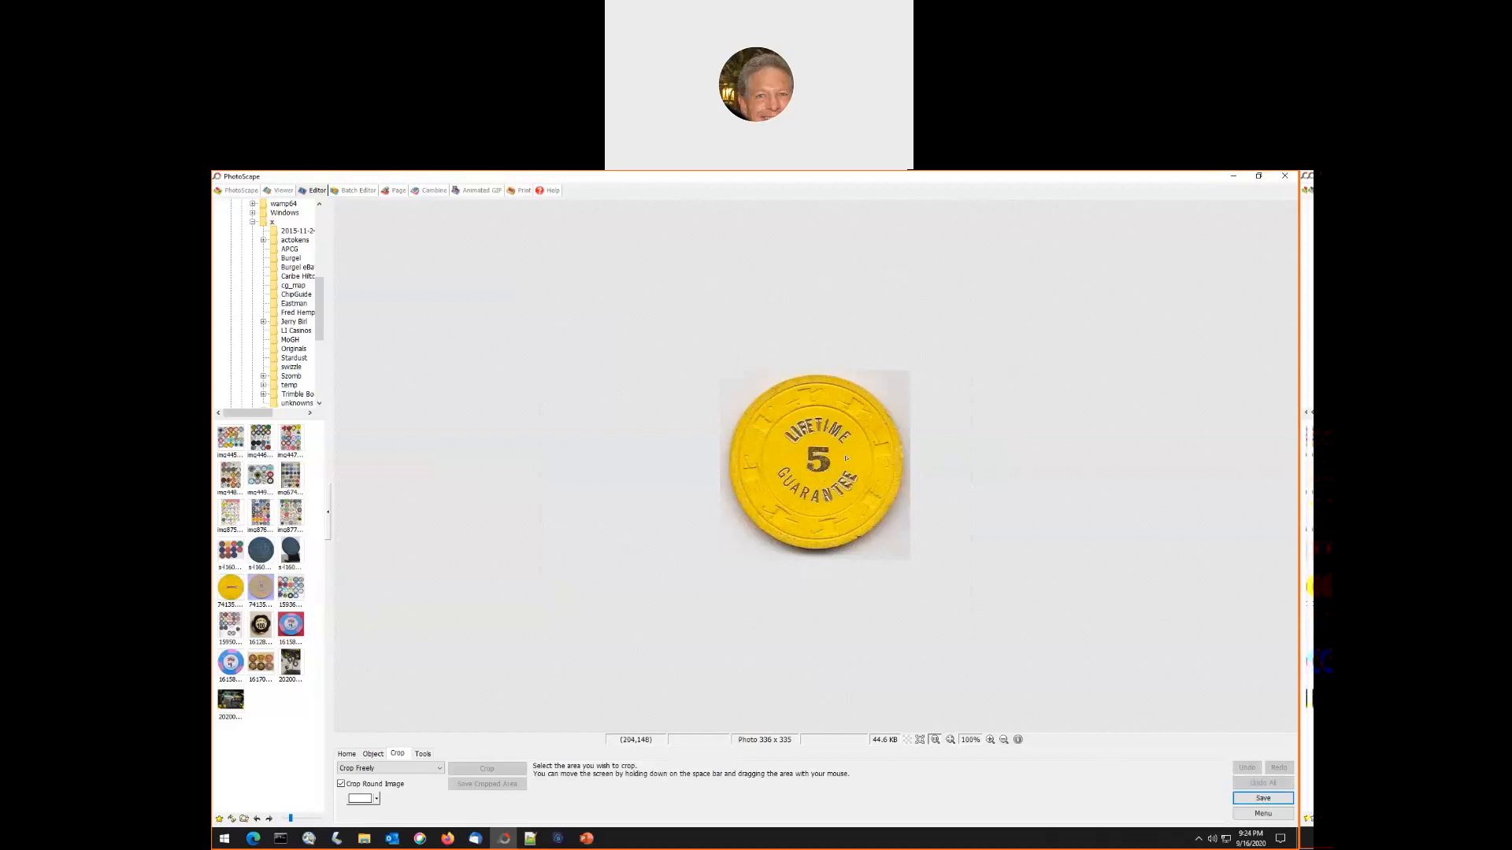
pyautogui.click(352, 755)
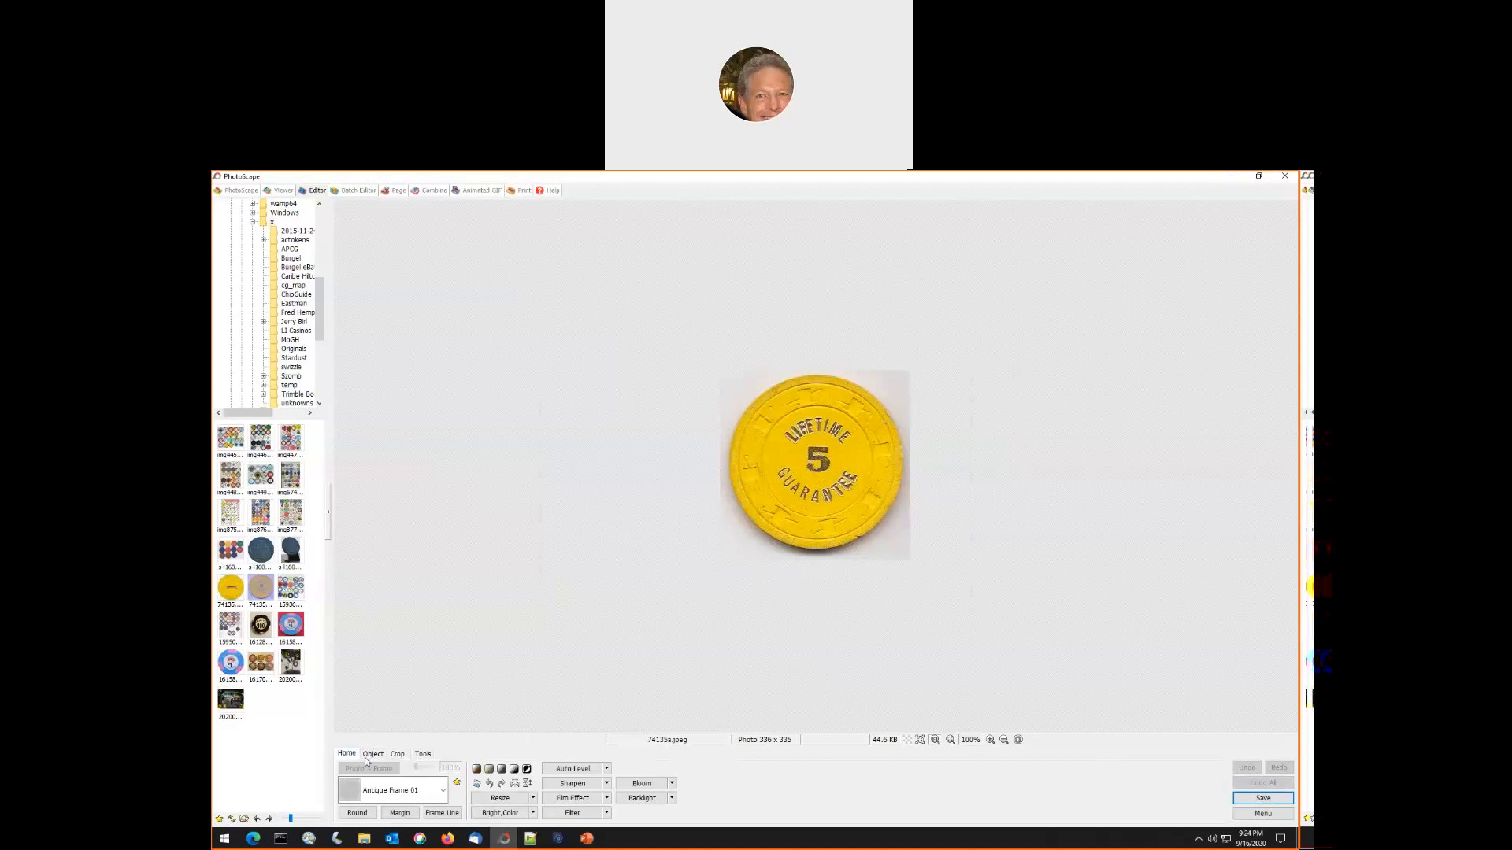
pyautogui.click(476, 784)
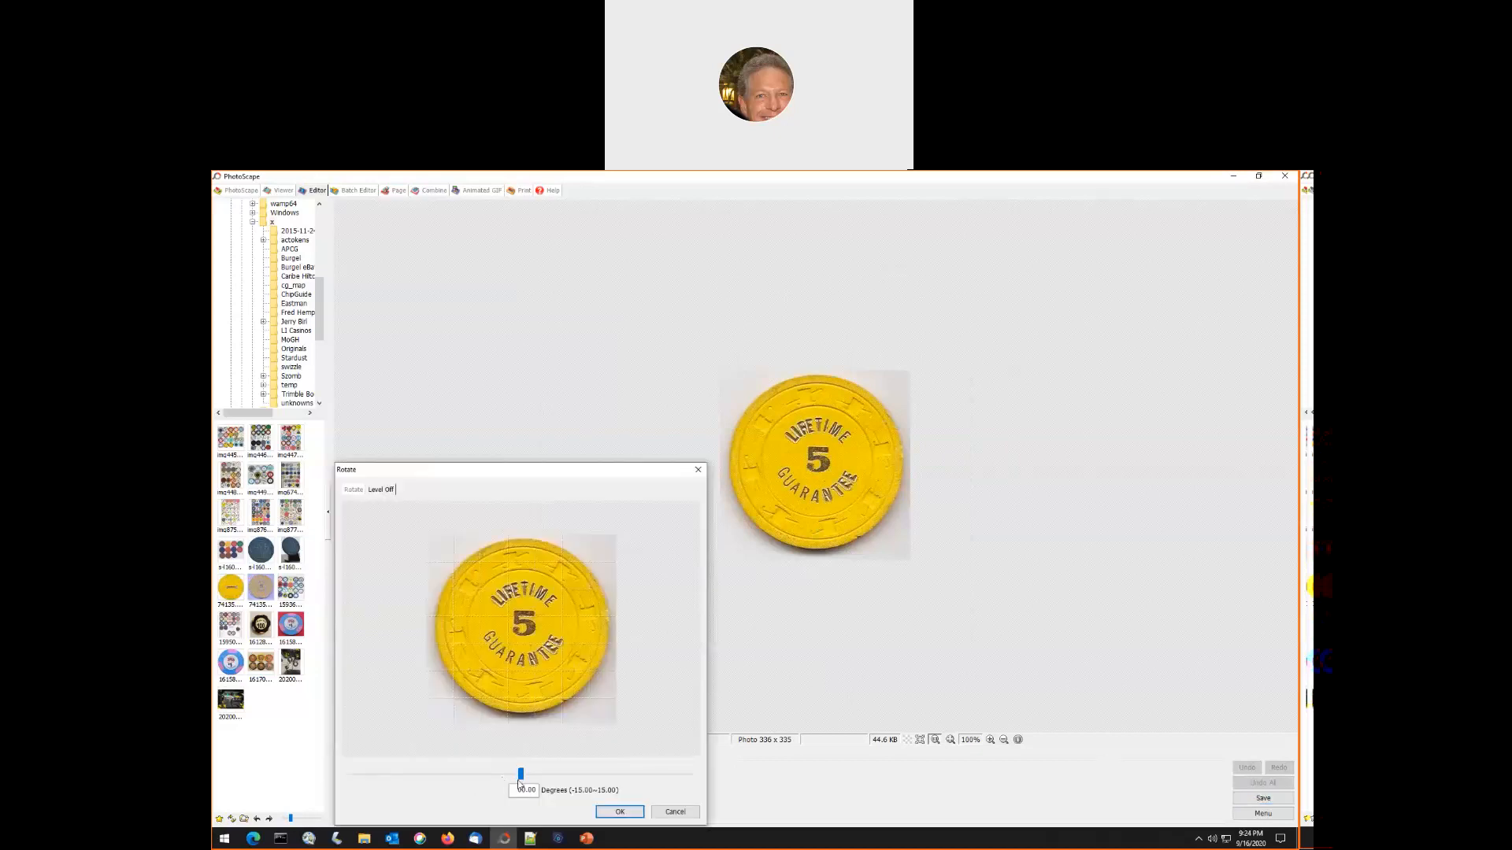
pyautogui.moveTo(519, 780); pyautogui.dragTo(503, 786)
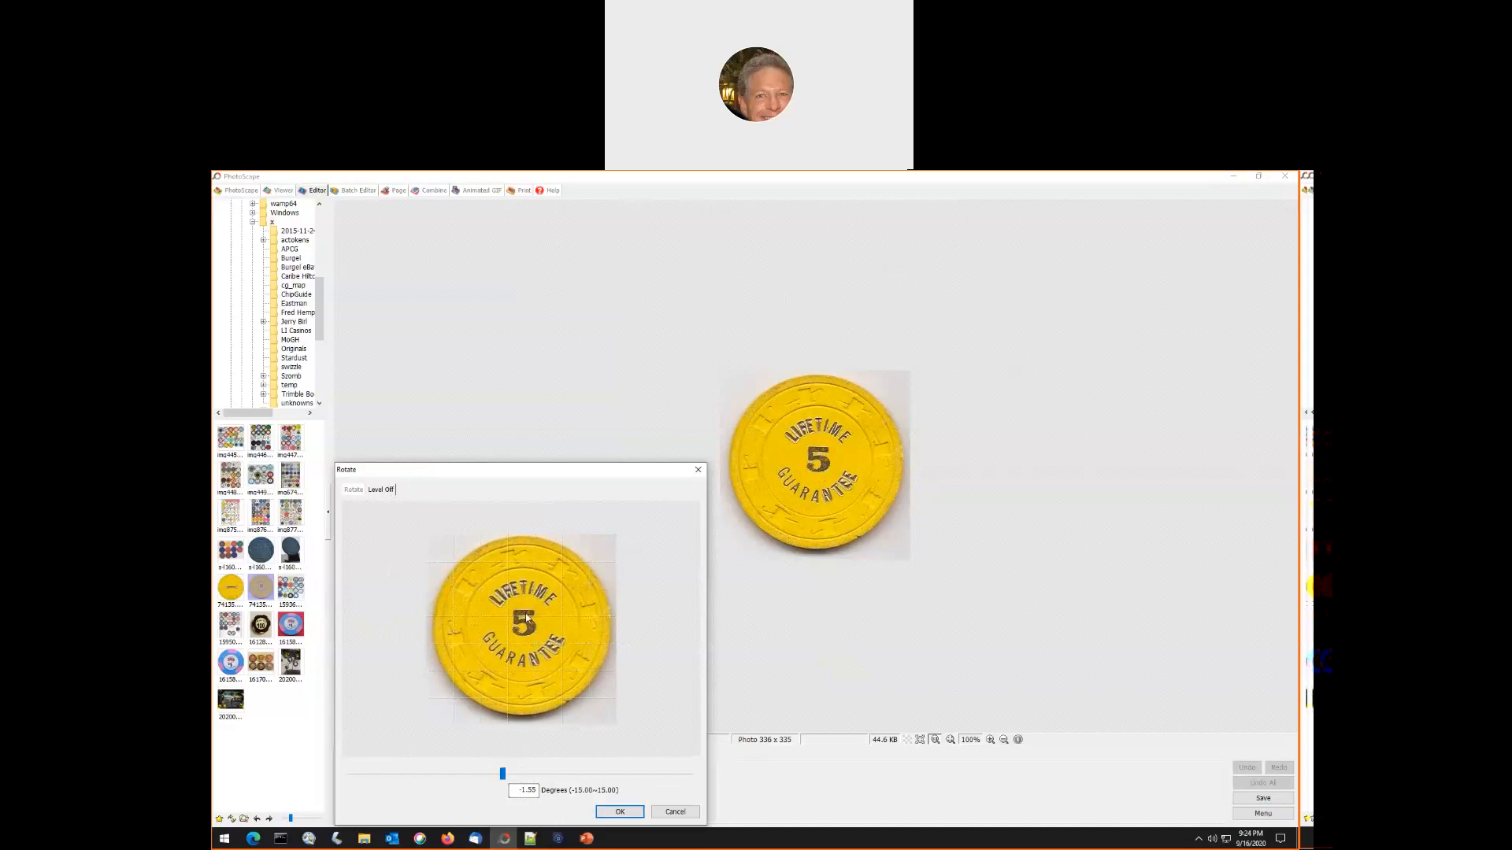
pyautogui.click(353, 490)
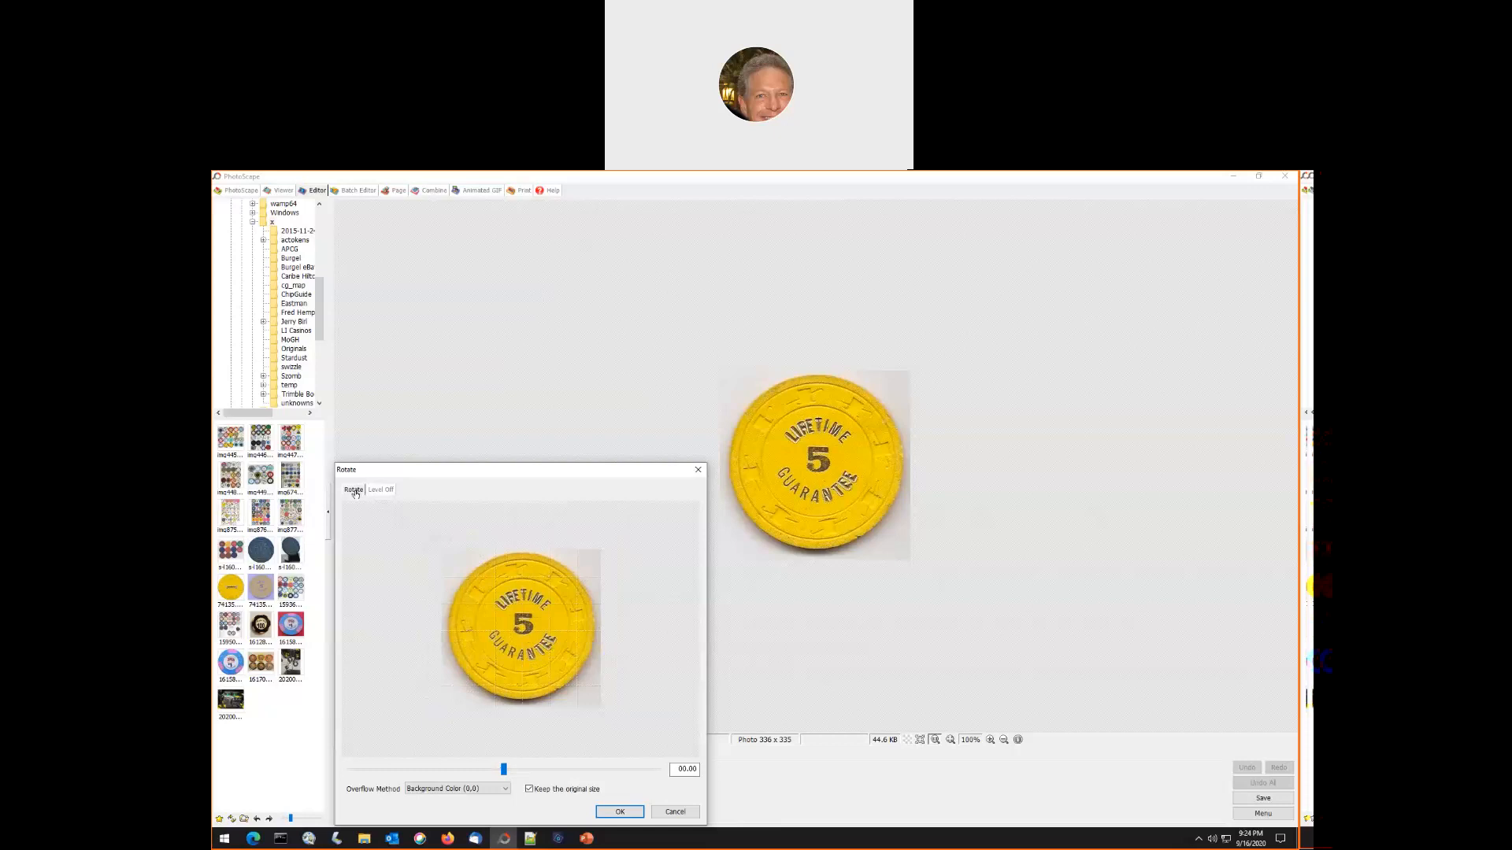
pyautogui.moveTo(504, 770)
pyautogui.mouseDown()
pyautogui.moveTo(420, 772)
pyautogui.moveTo(659, 777)
pyautogui.moveTo(349, 772)
pyautogui.moveTo(502, 776)
pyautogui.mouseUp()
pyautogui.click(381, 490)
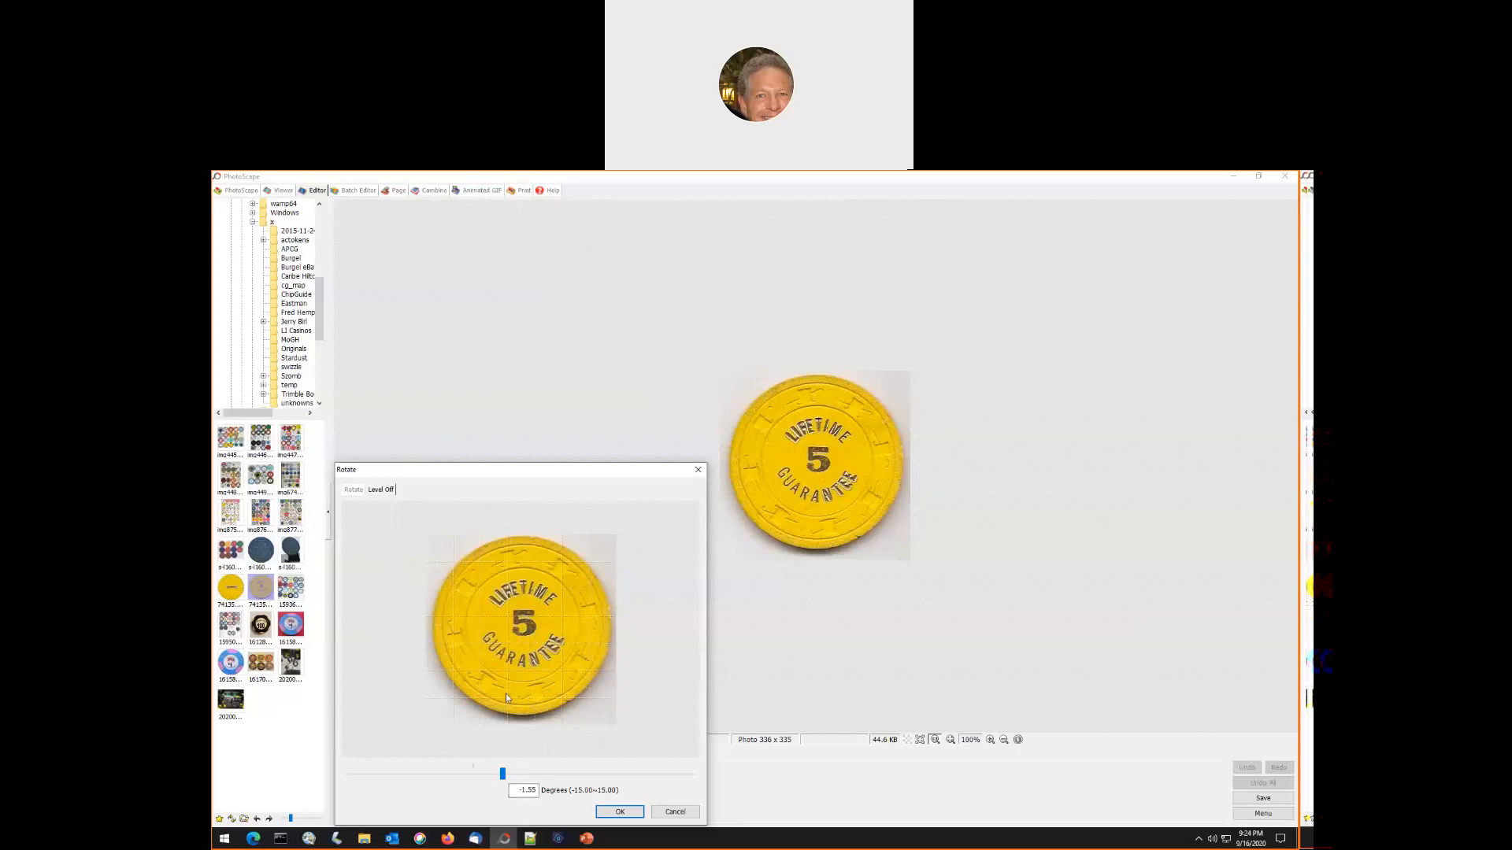
pyautogui.moveTo(505, 774); pyautogui.dragTo(506, 775)
pyautogui.click(619, 815)
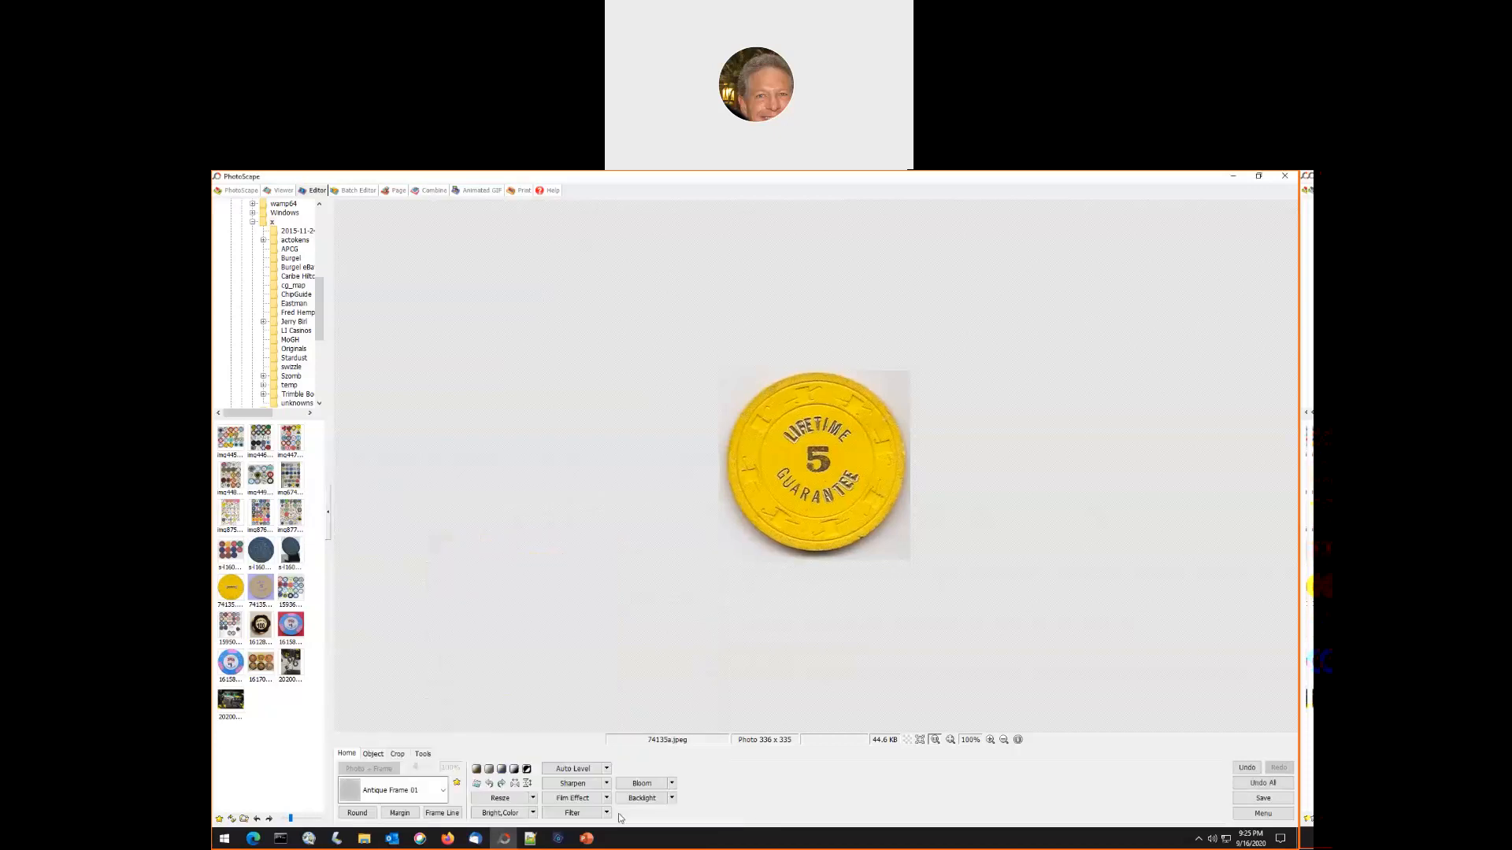
# - Draw a round crop selection about 313 × 315 px that encloses the LIFETIME GUARANTEE chip edge to edge
pyautogui.click(990, 740)
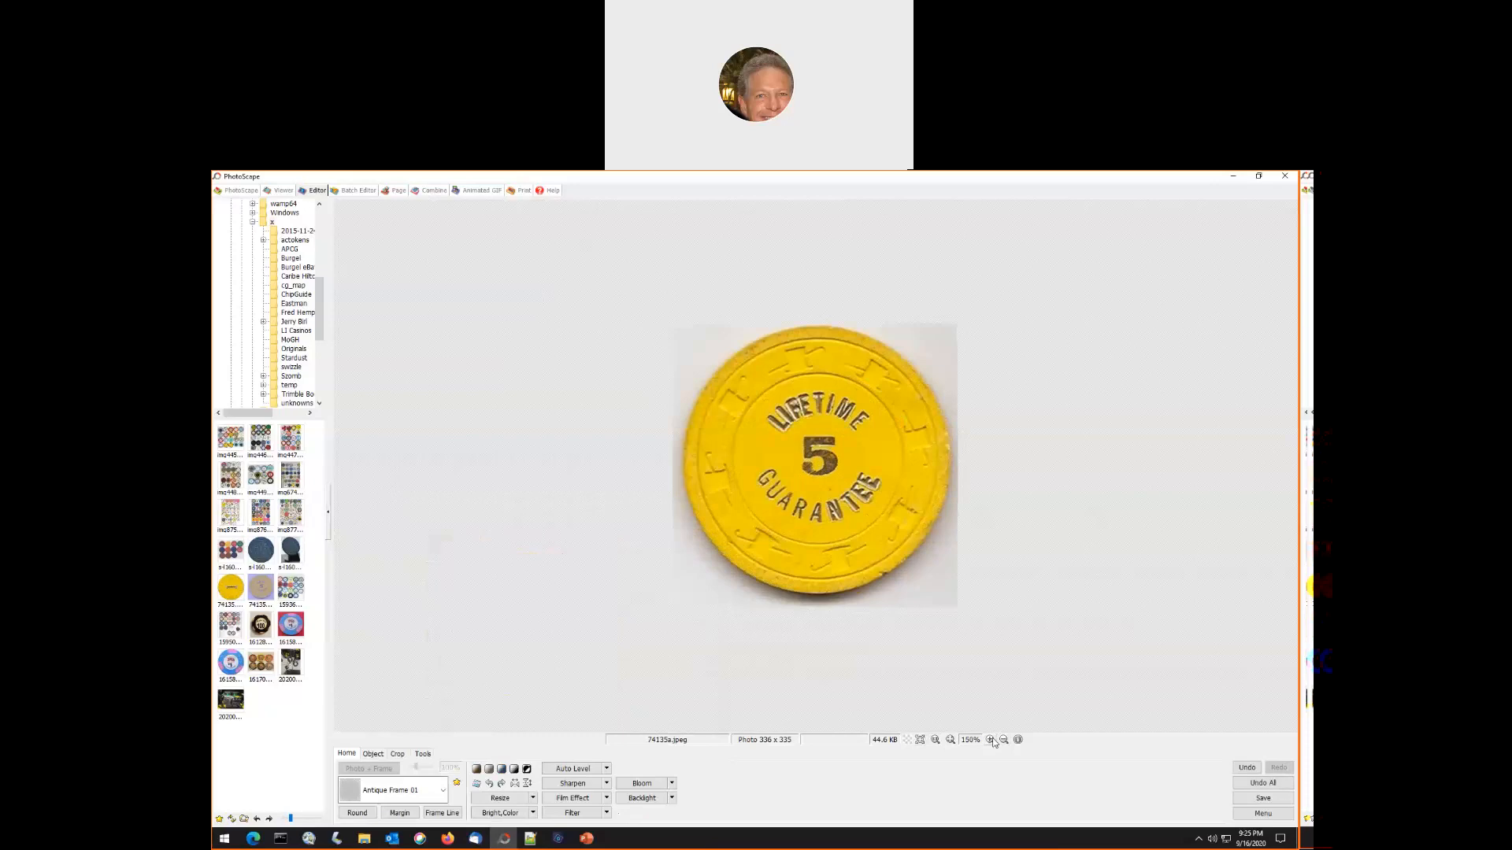
pyautogui.click(990, 739)
pyautogui.click(398, 756)
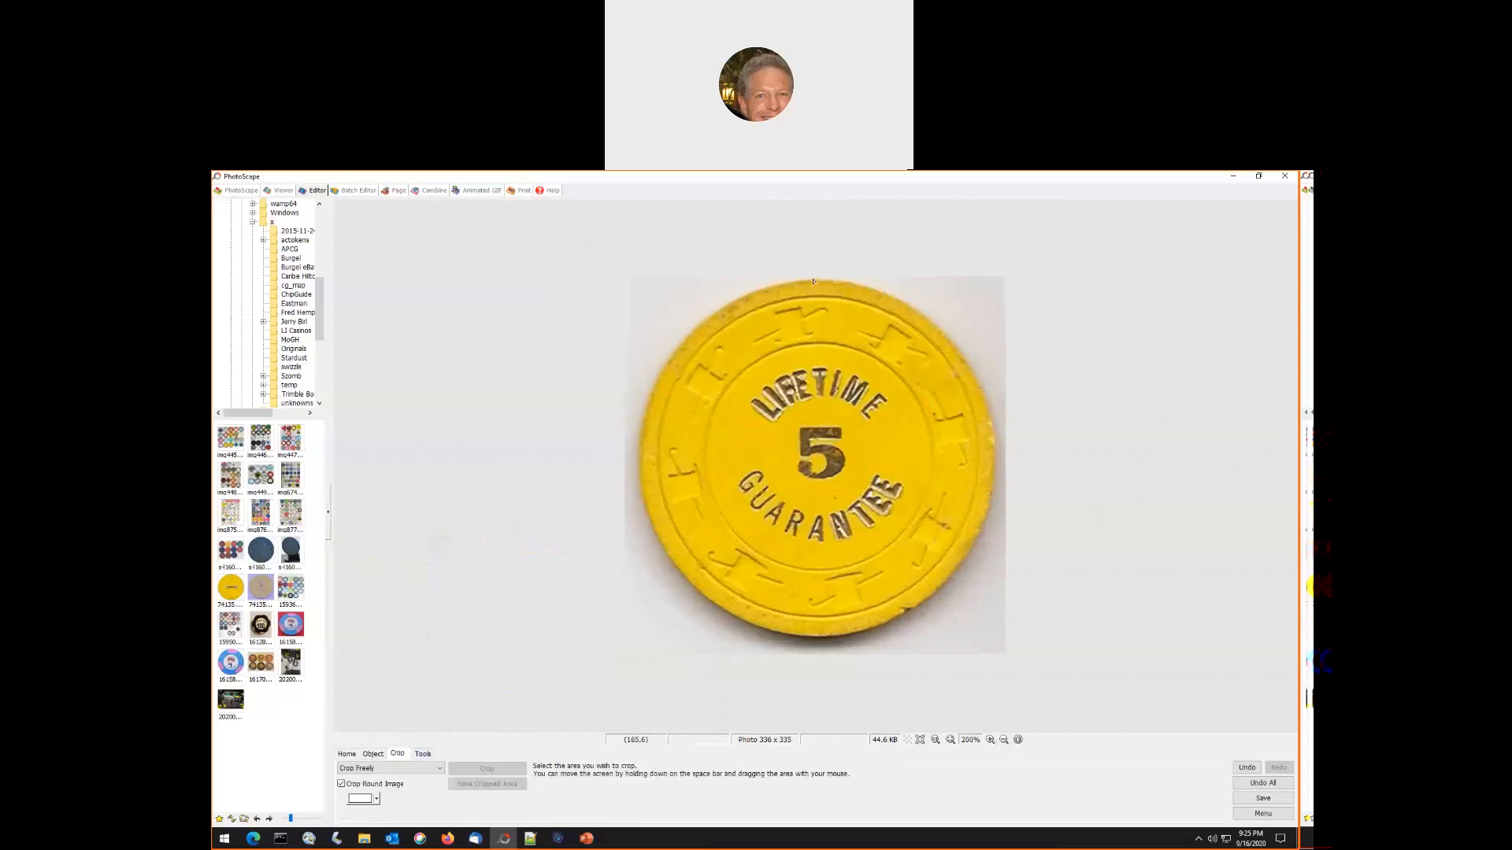
pyautogui.moveTo(813, 281); pyautogui.dragTo(838, 637)
pyautogui.moveTo(813, 457); pyautogui.dragTo(639, 496)
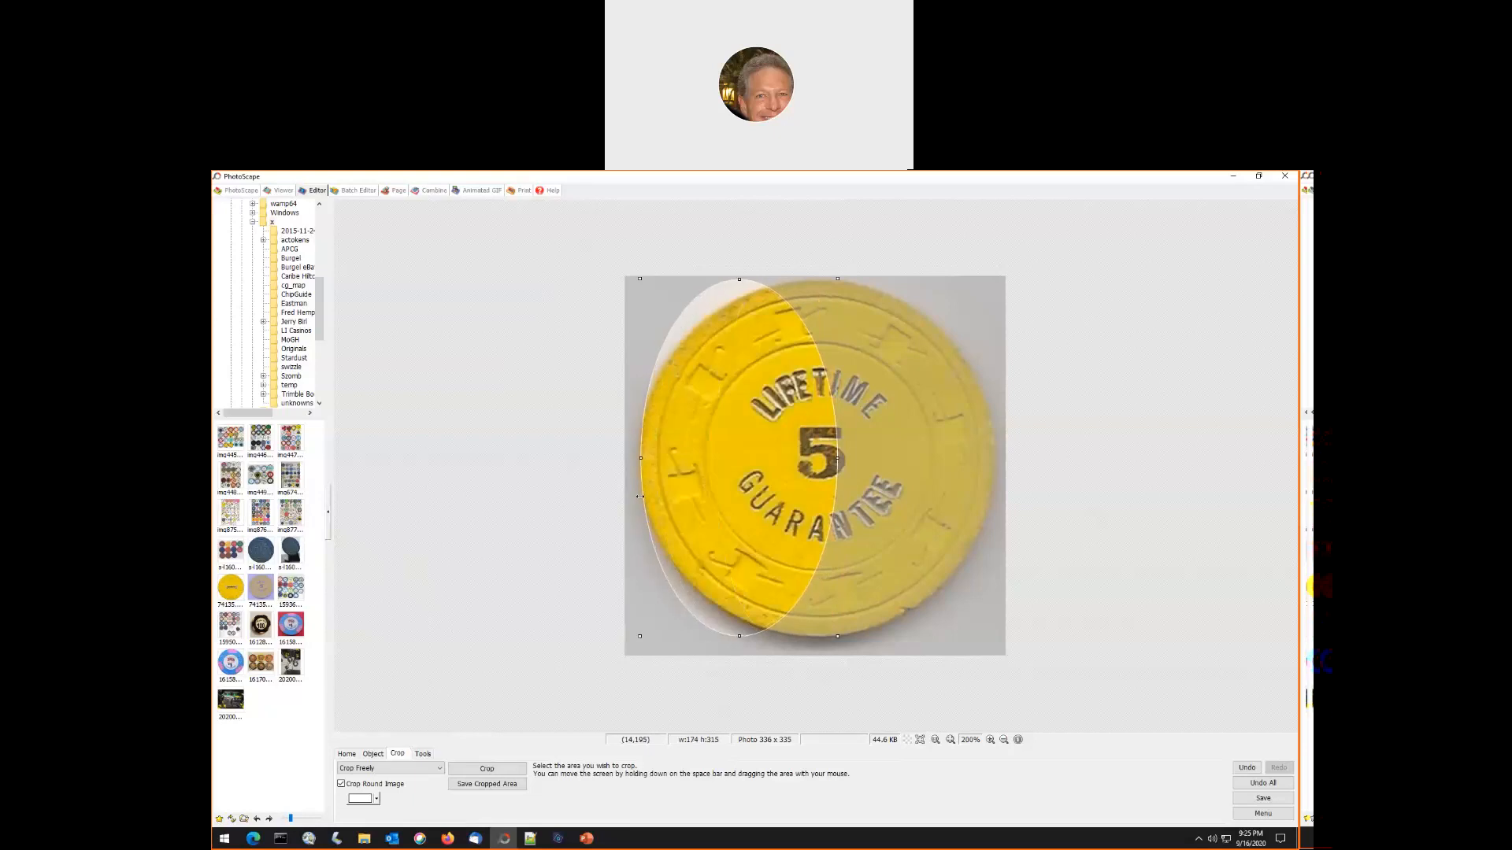
pyautogui.moveTo(837, 457); pyautogui.dragTo(996, 465)
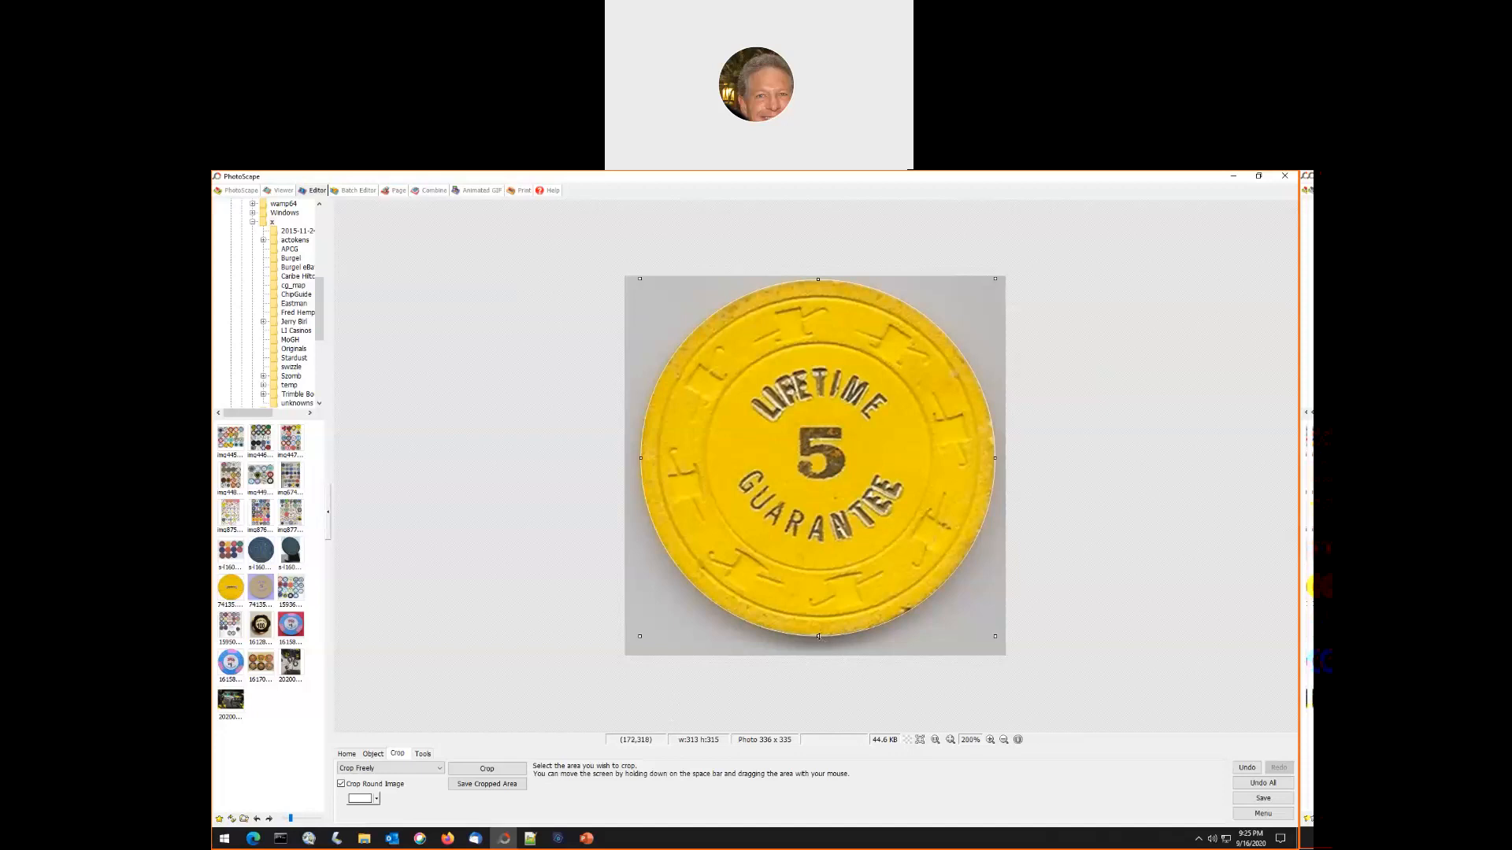
# - Tighten the selection to 313 × 313 px, crop the chip, and save it as 74135a.jpeg in its original folder
pyautogui.moveTo(819, 636); pyautogui.dragTo(820, 635)
pyautogui.click(487, 769)
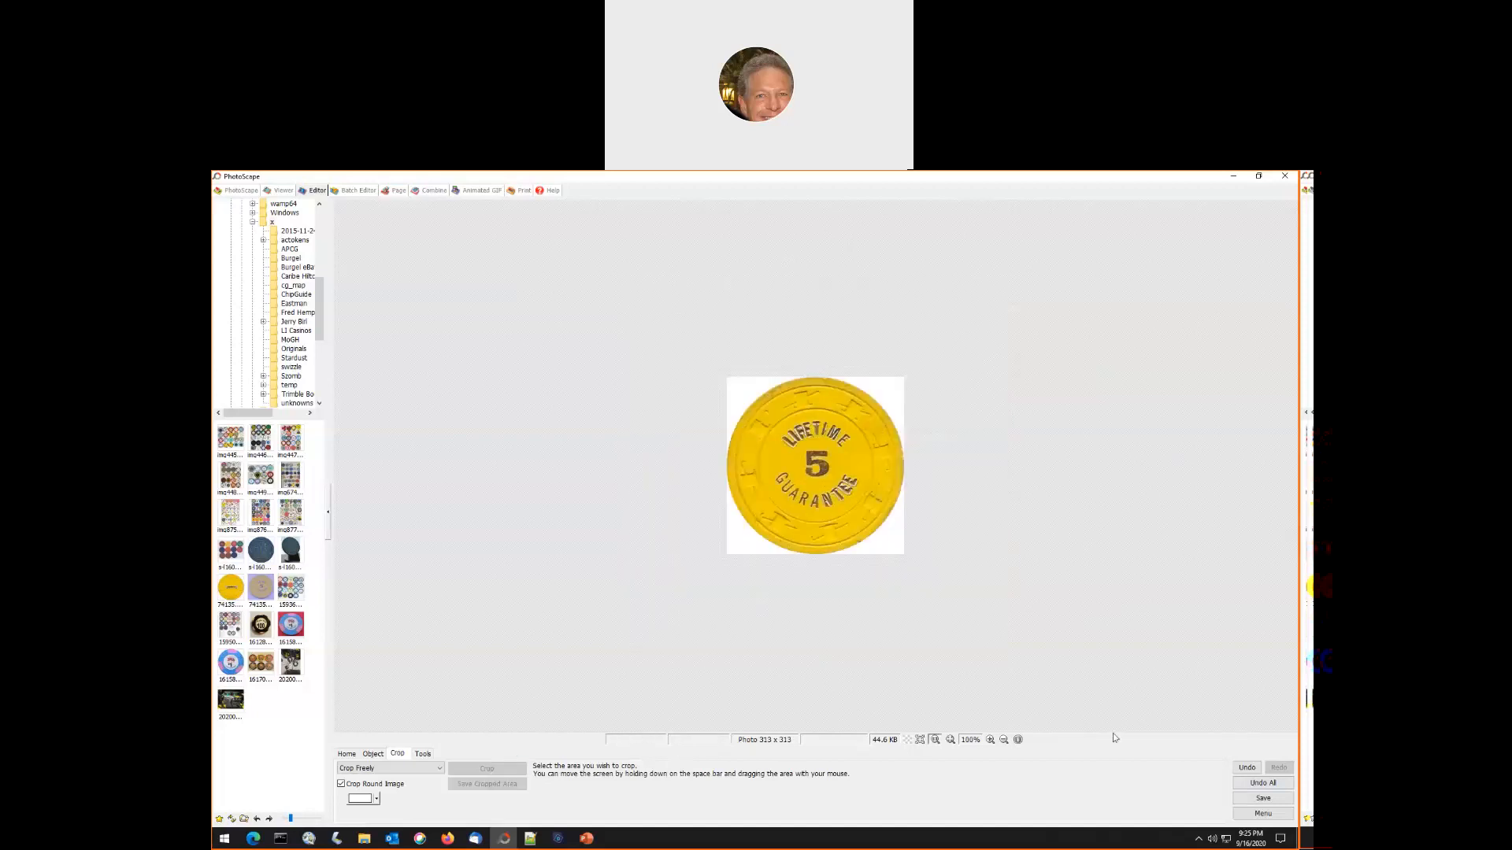
pyautogui.click(1263, 798)
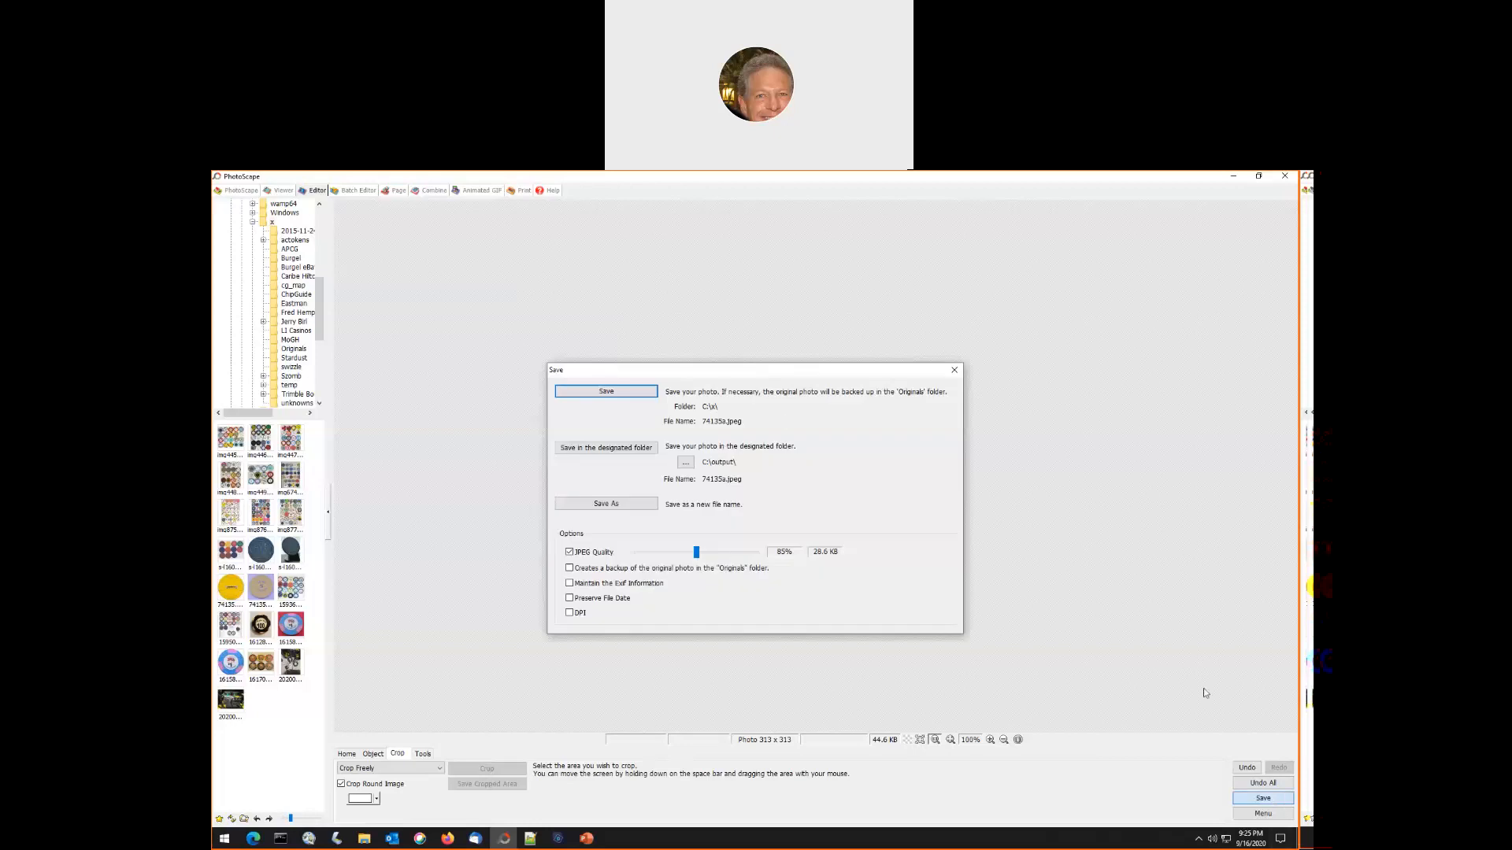
pyautogui.click(606, 392)
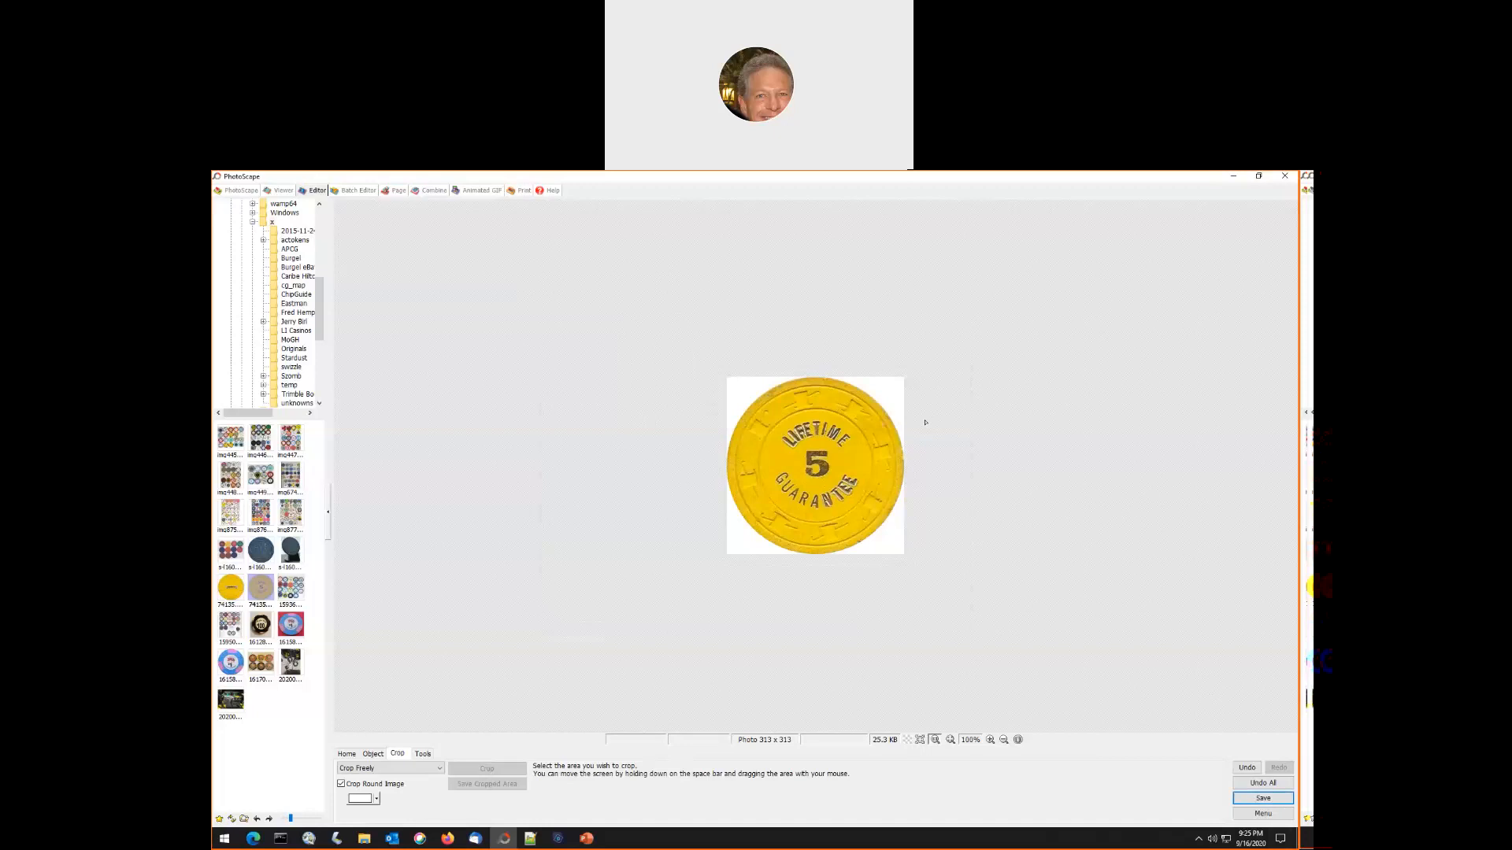
# - Compare the Union Plaza $1 chip's red-background photo with its white-background version, and return to the red-background photo
pyautogui.click(291, 624)
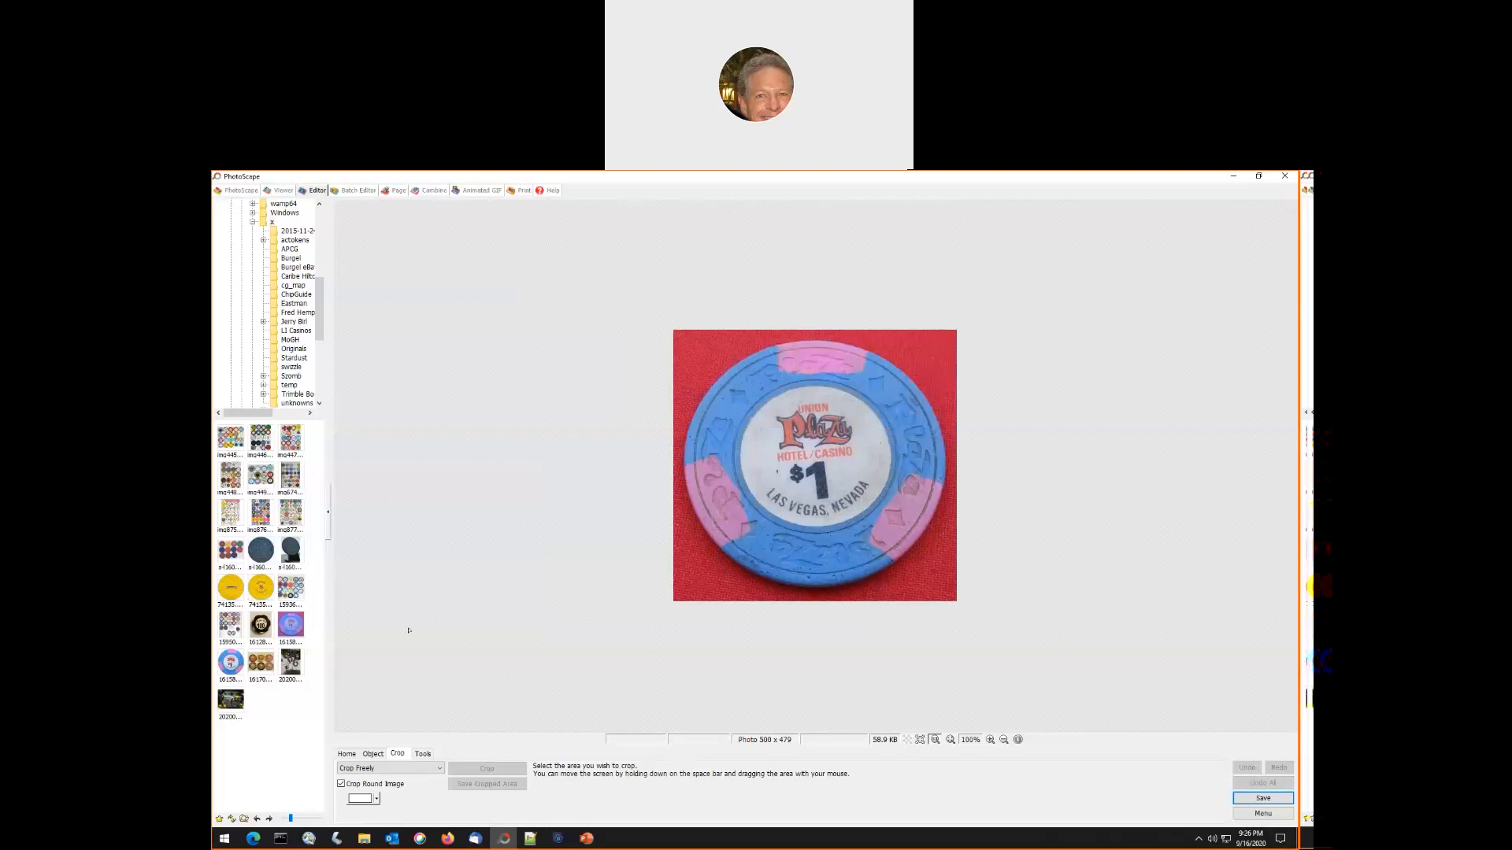
pyautogui.click(242, 666)
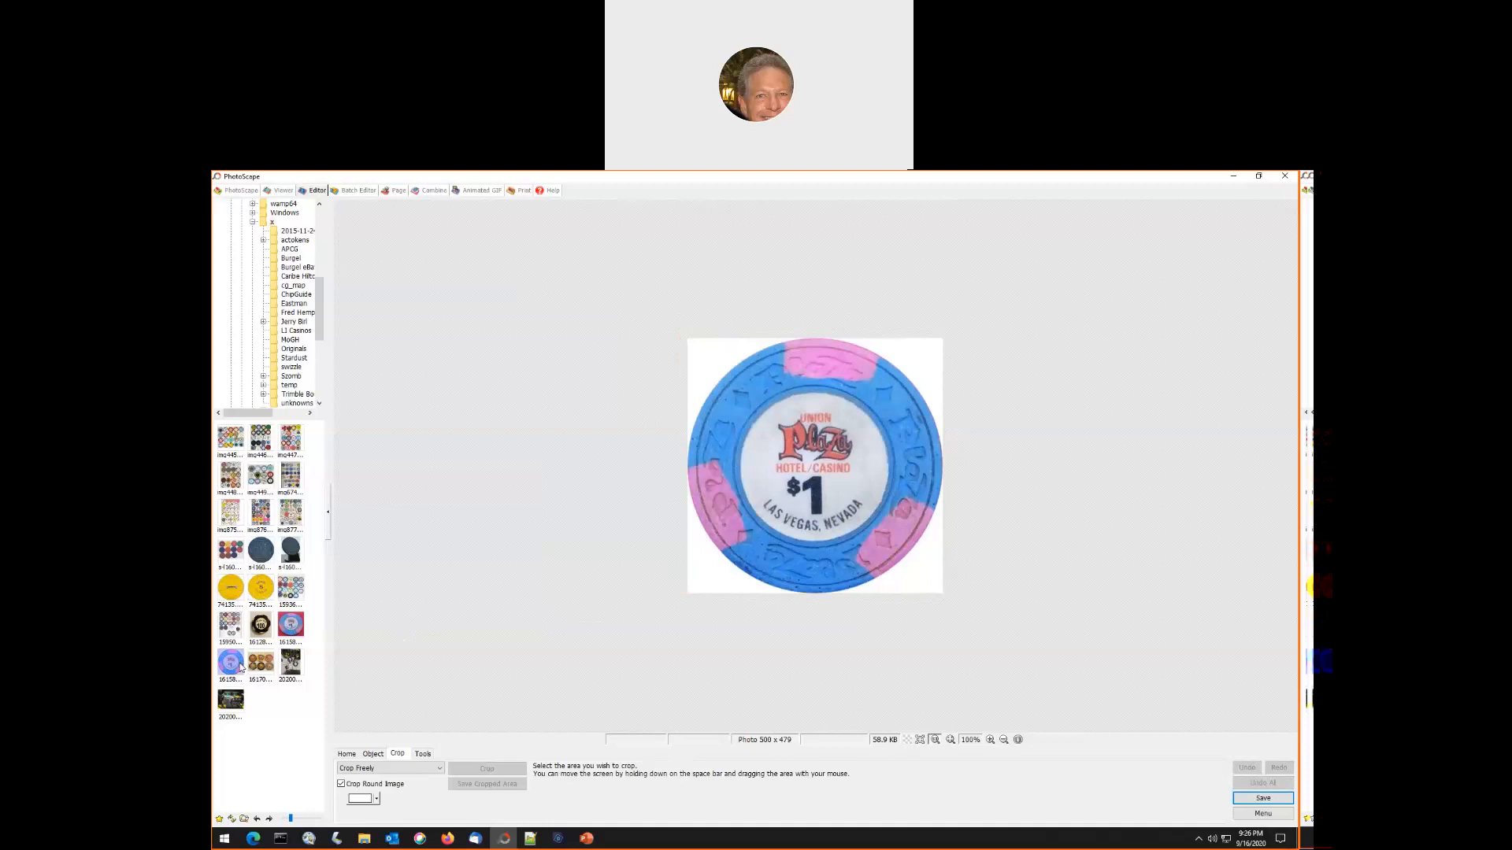
pyautogui.click(292, 624)
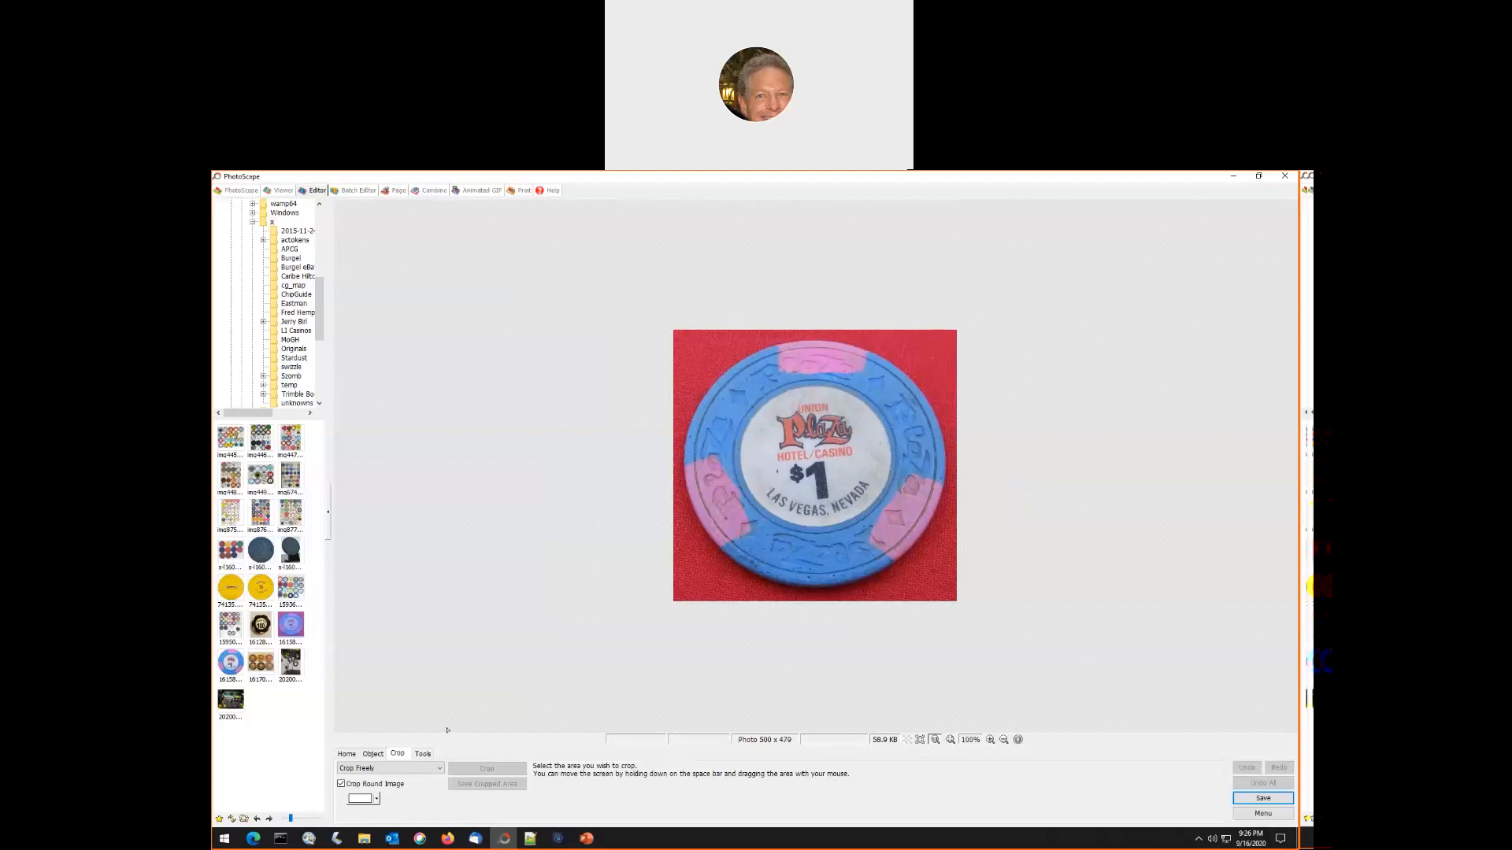
# - Crop the Union Plaza $1 chip out of its red background with a round selection about 459 × 428 px
pyautogui.click(991, 741)
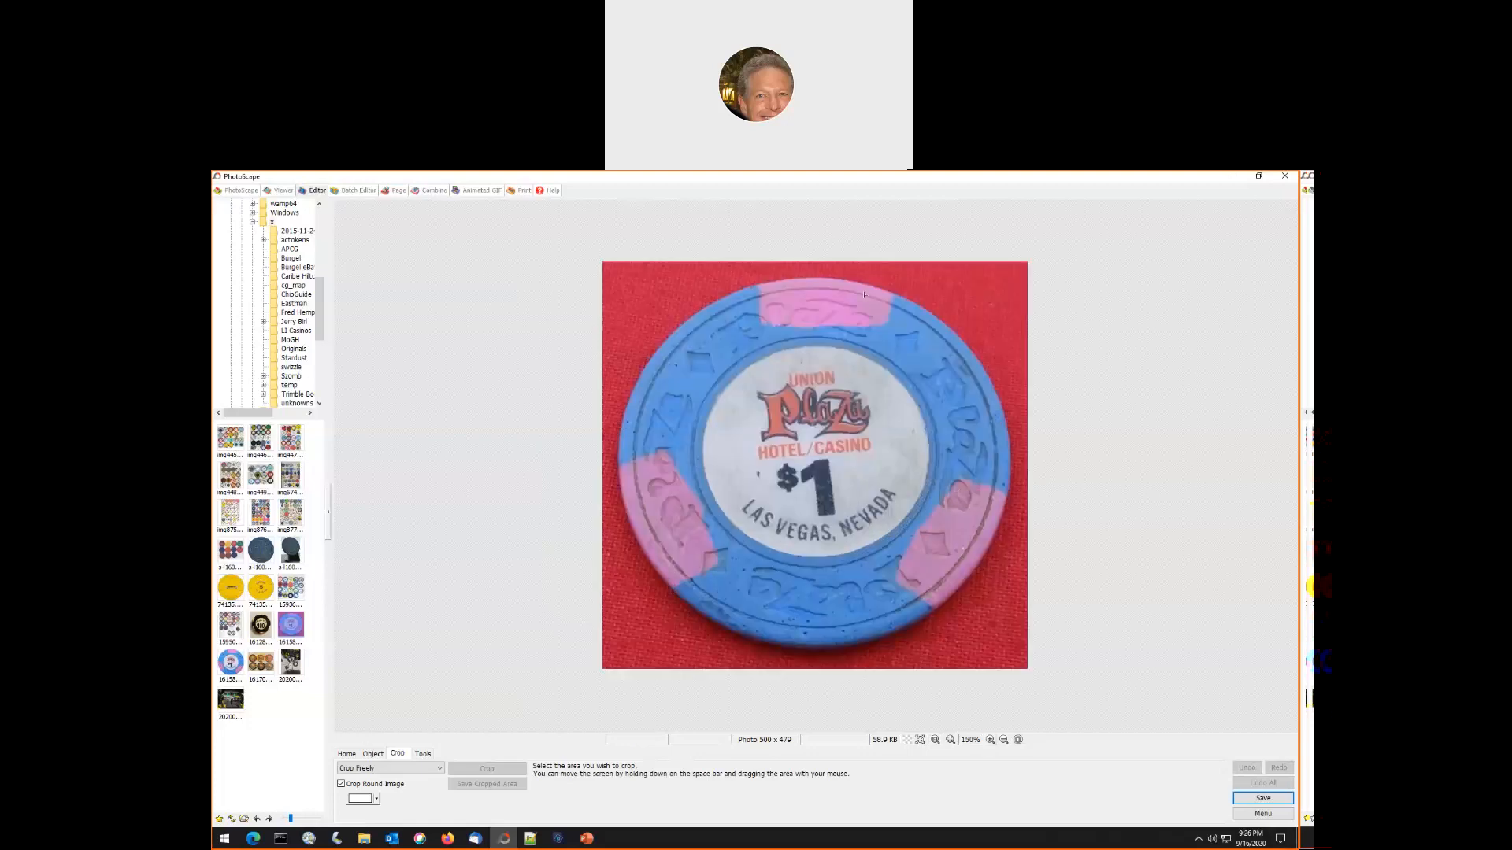
pyautogui.moveTo(810, 290); pyautogui.dragTo(848, 645)
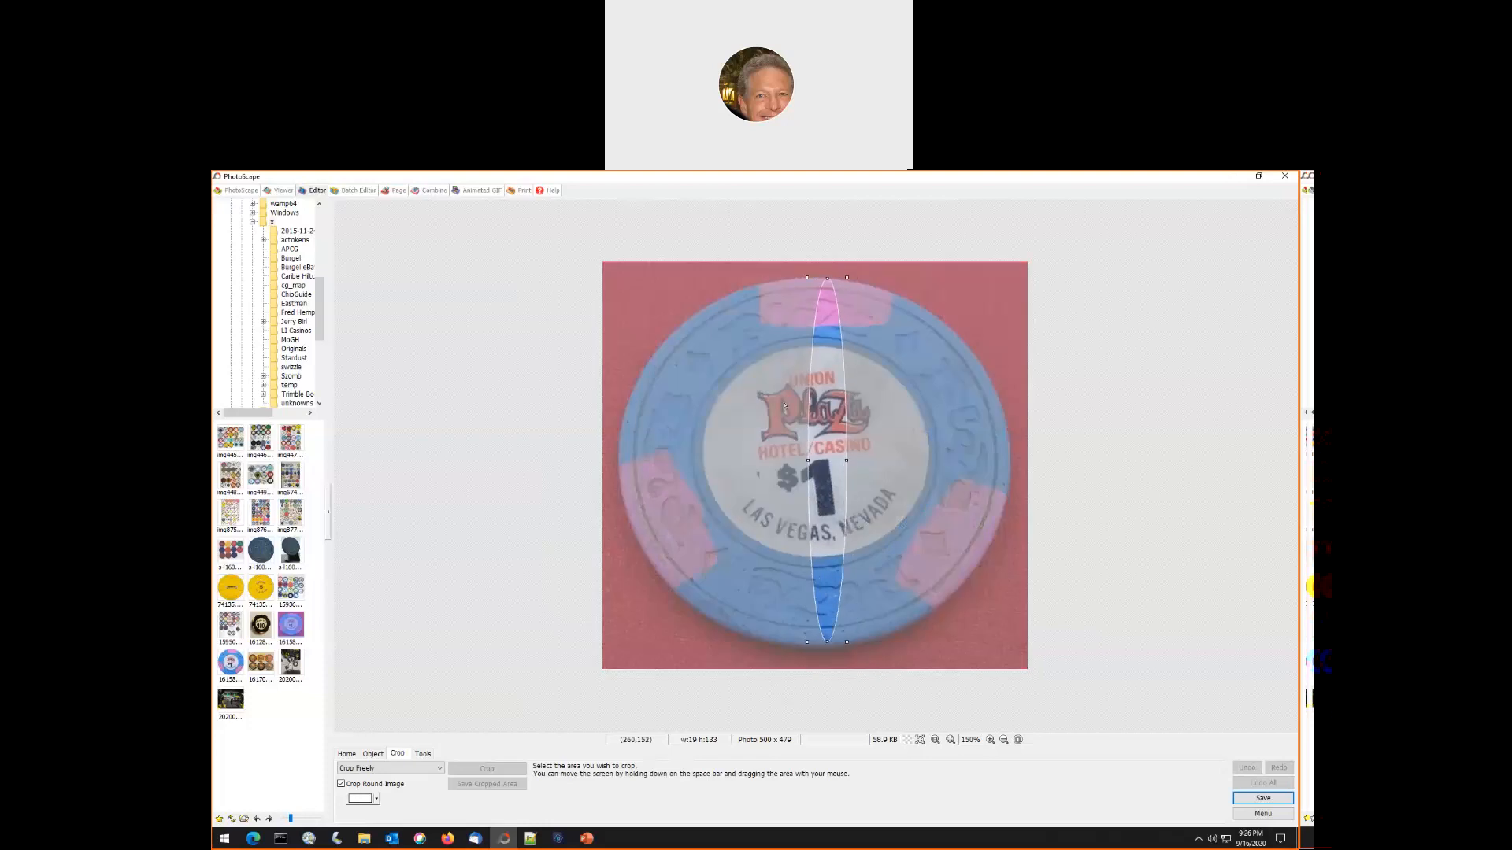
pyautogui.moveTo(808, 460); pyautogui.dragTo(620, 486)
pyautogui.moveTo(617, 487); pyautogui.dragTo(618, 487)
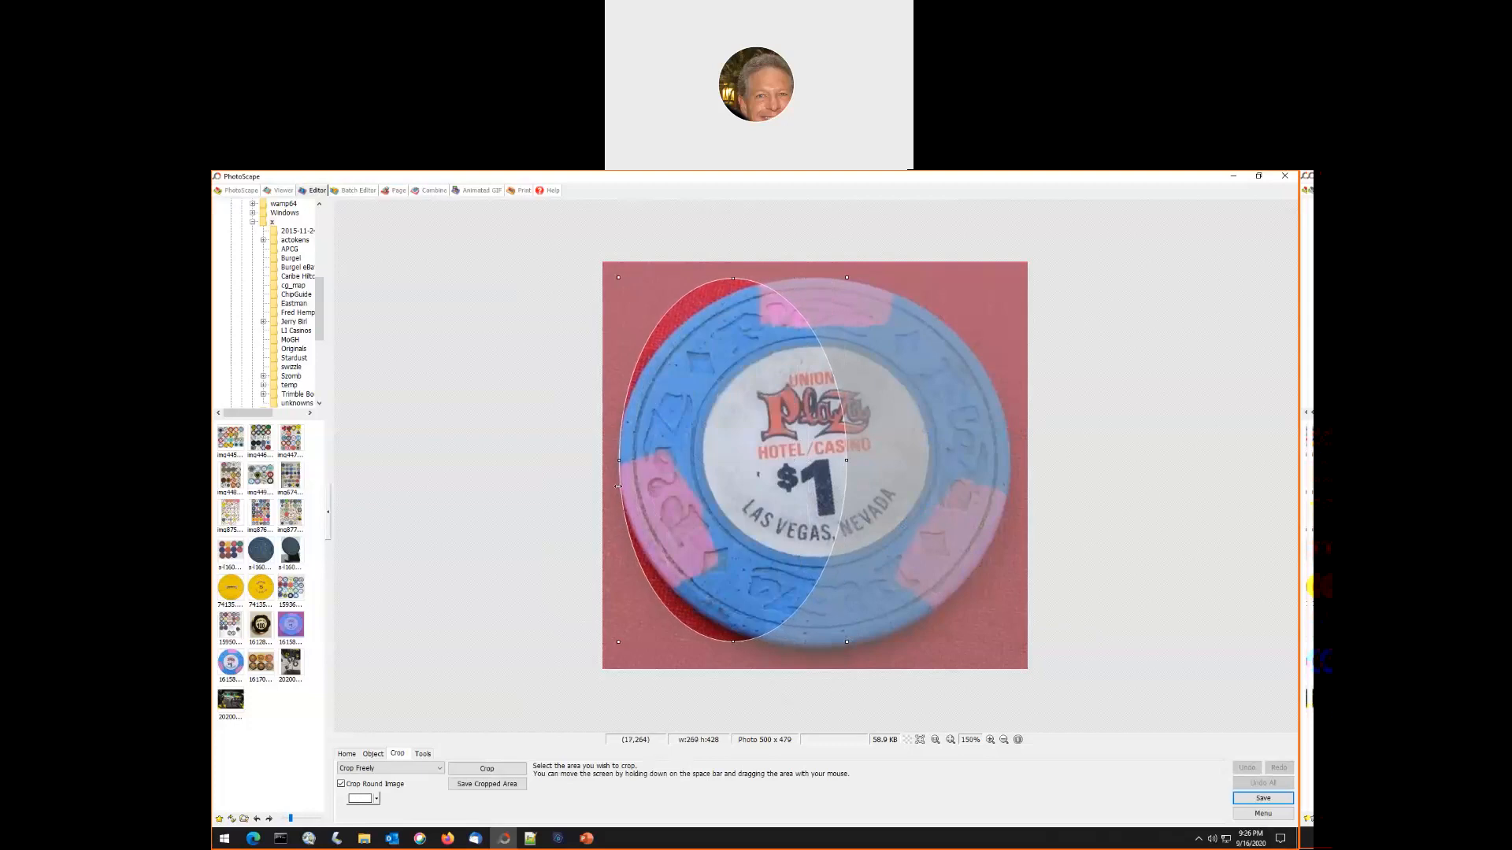
pyautogui.moveTo(848, 462); pyautogui.dragTo(1008, 460)
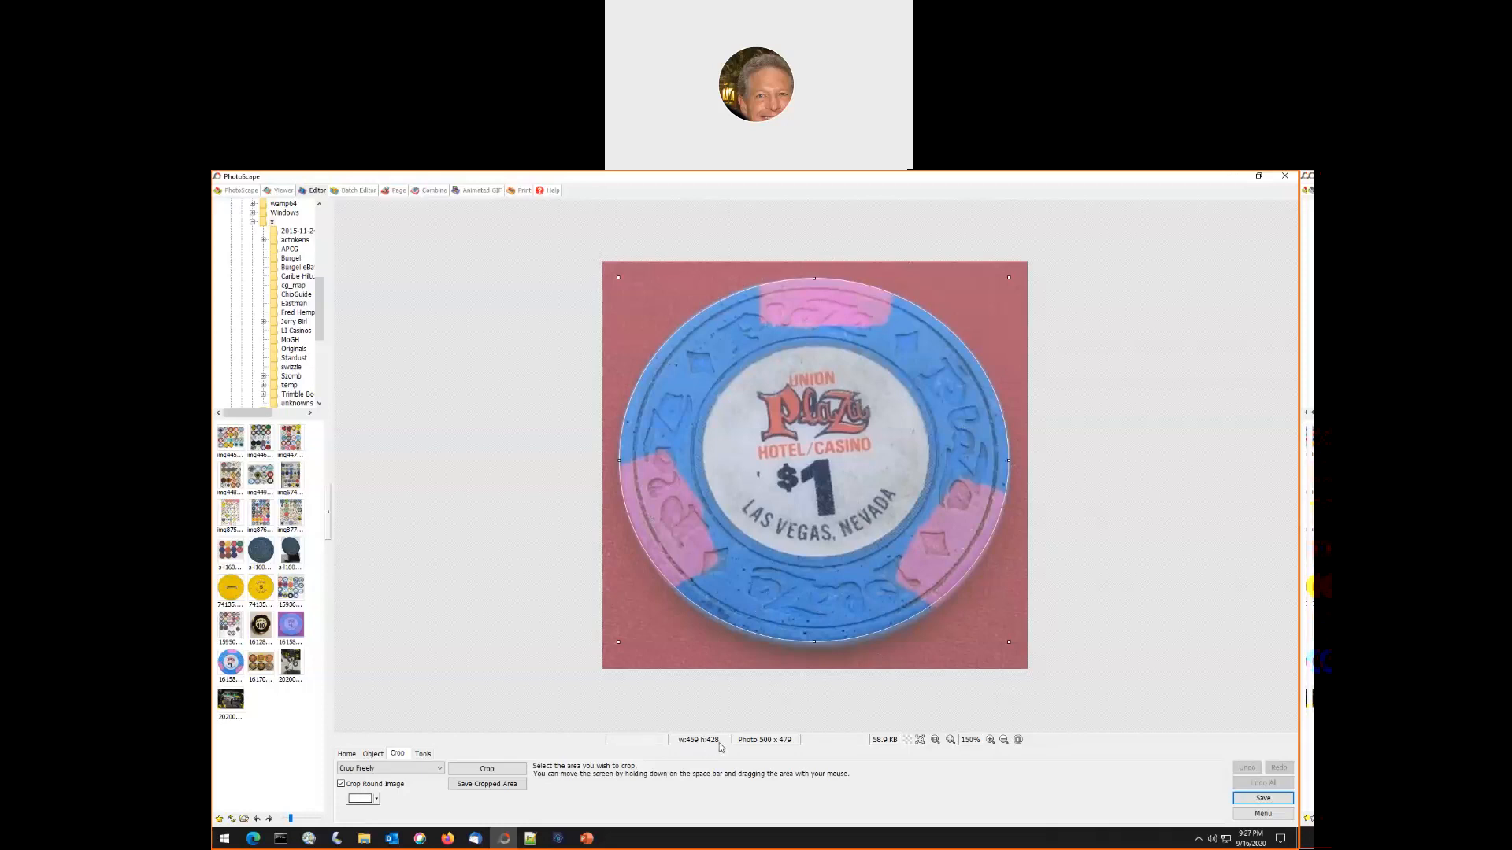
pyautogui.click(486, 770)
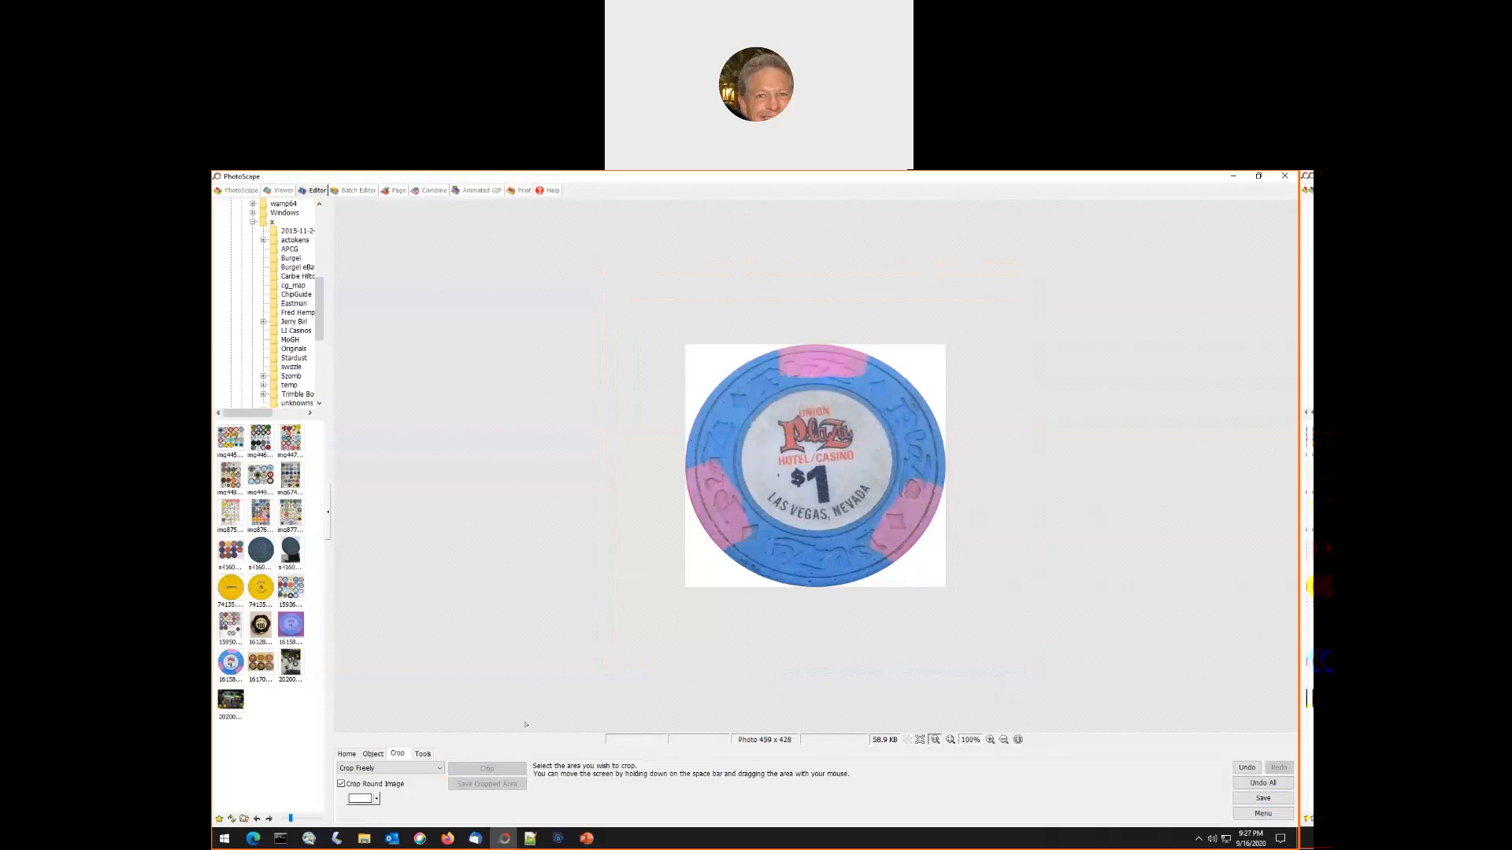
# - Resize the cropped Union Plaza $1 chip to 428 × 428 px without preserving the aspect ratio
pyautogui.click(347, 755)
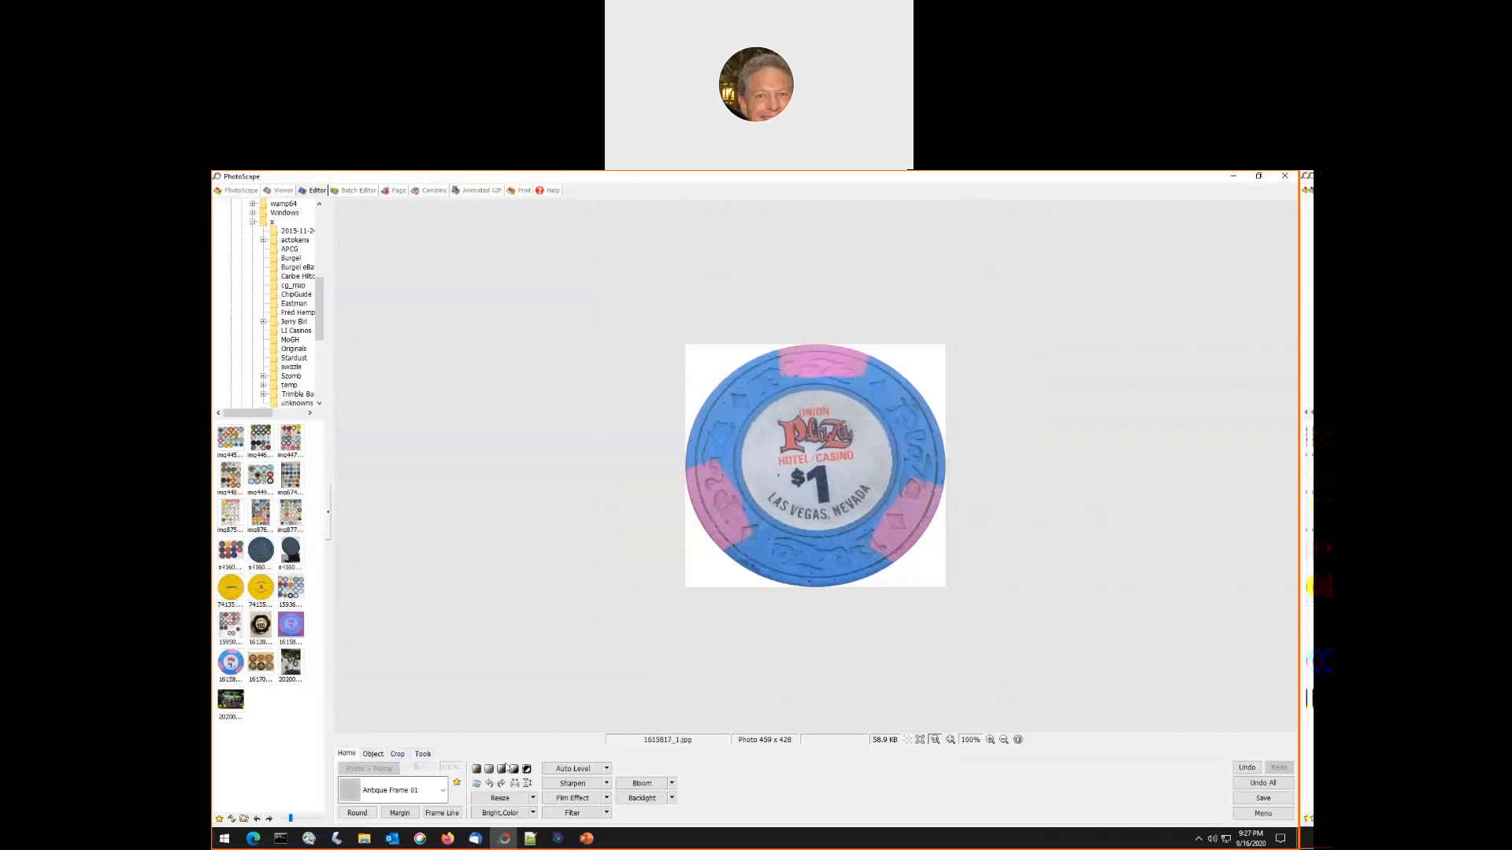
pyautogui.click(501, 797)
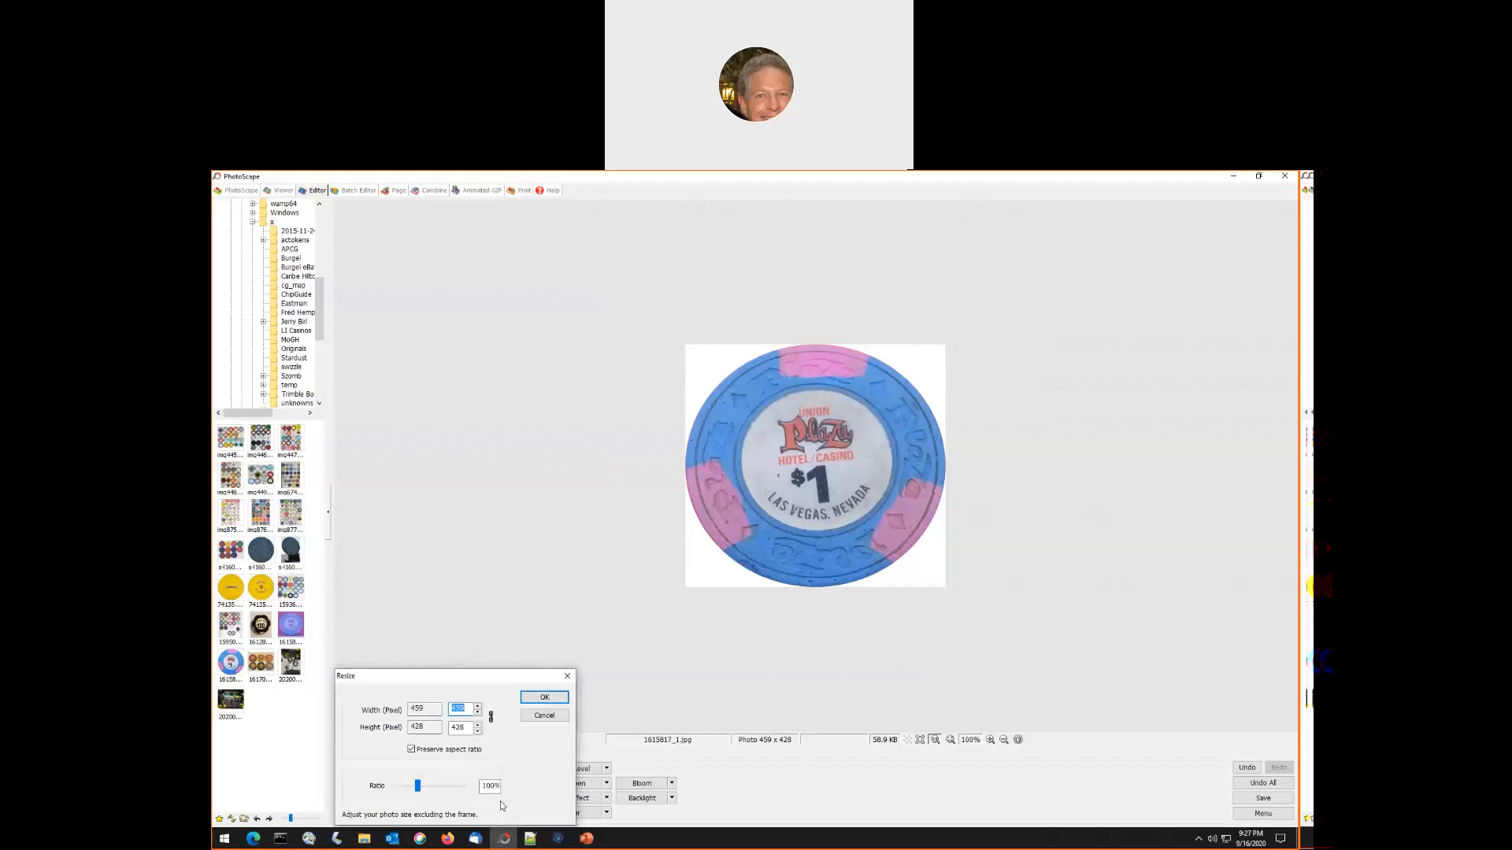
pyautogui.click(411, 750)
pyautogui.doubleClick(463, 711)
pyautogui.write('41')
pyautogui.click(544, 697)
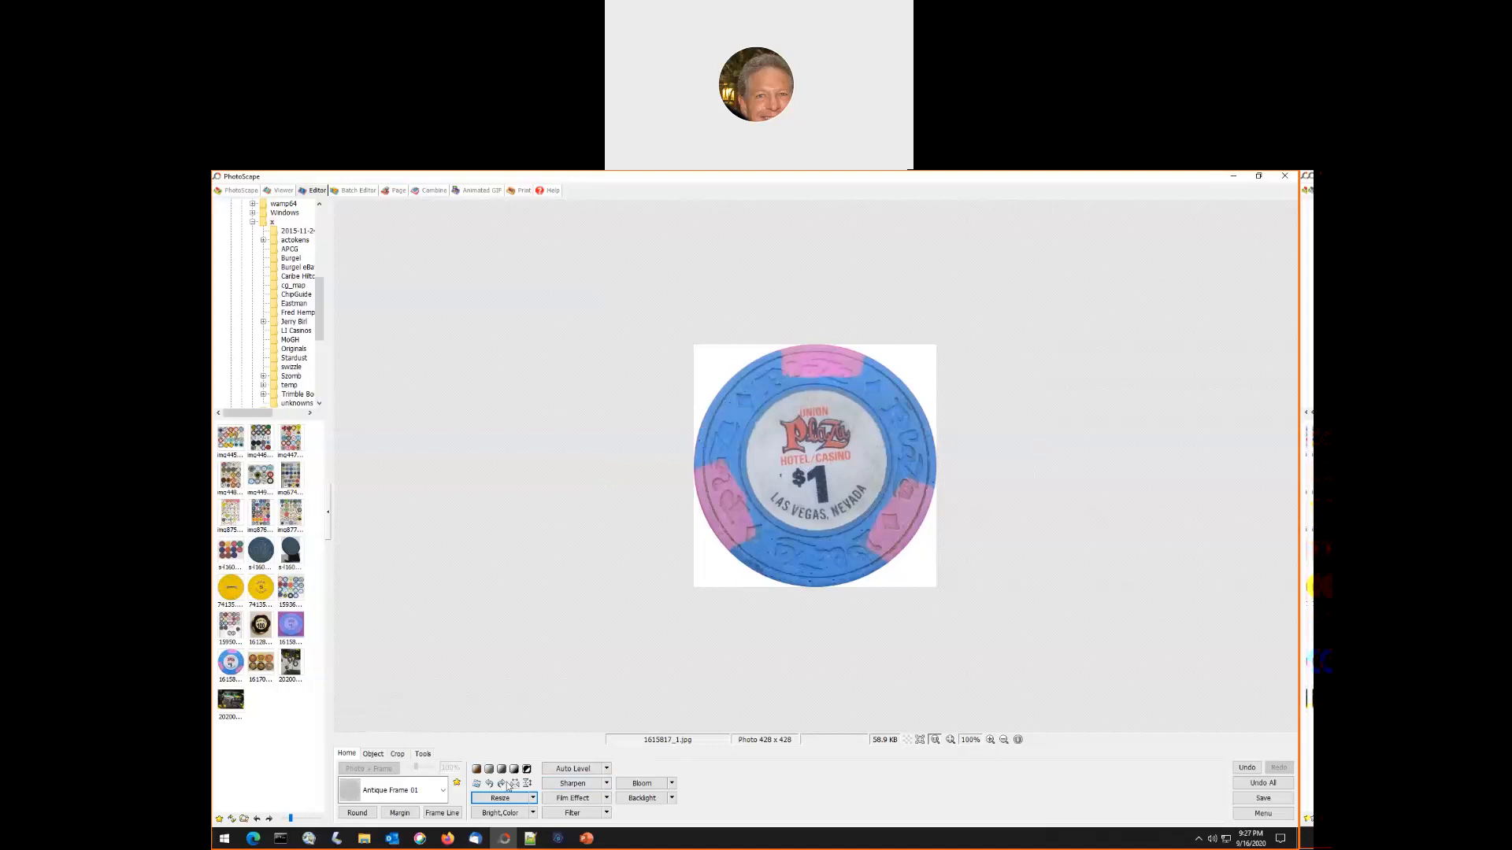
# - Rotate the Union Plaza $1 chip by 5.25 degrees while keeping the original image size, after previewing the angle with Level Off
pyautogui.click(478, 785)
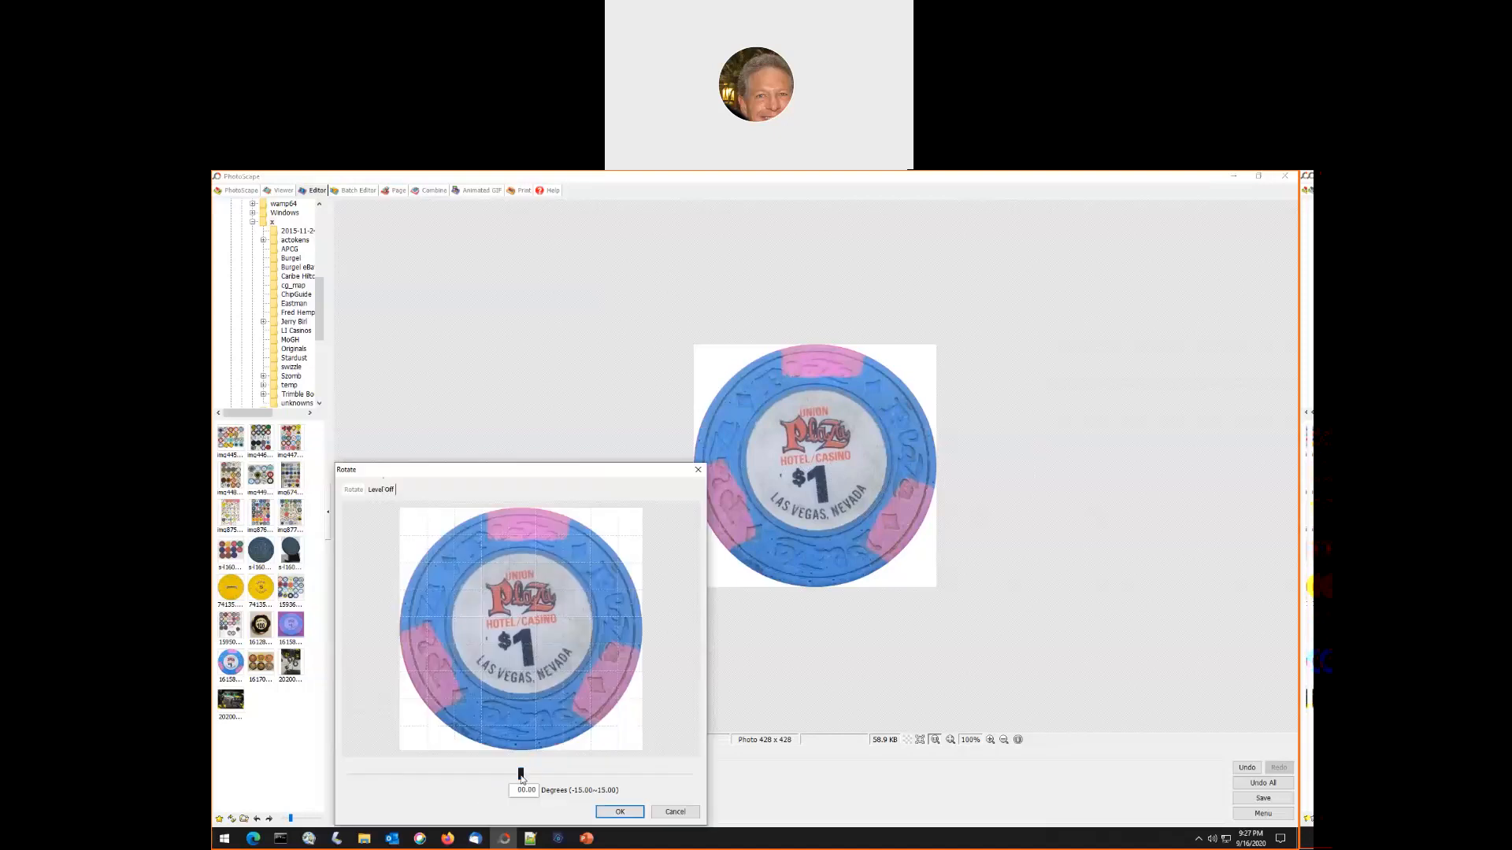
pyautogui.moveTo(520, 775); pyautogui.dragTo(580, 788)
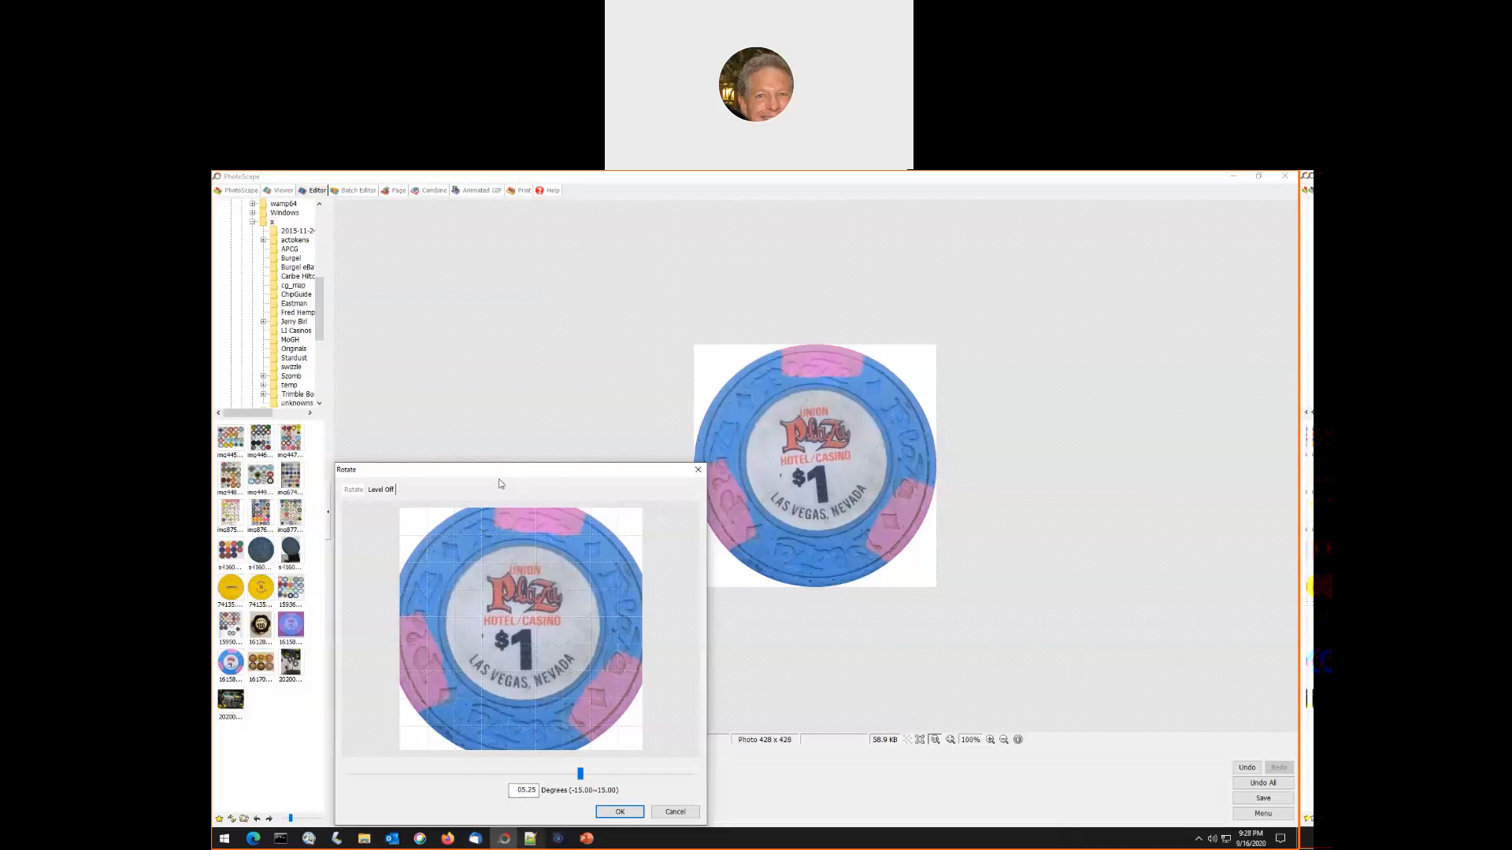
pyautogui.click(353, 489)
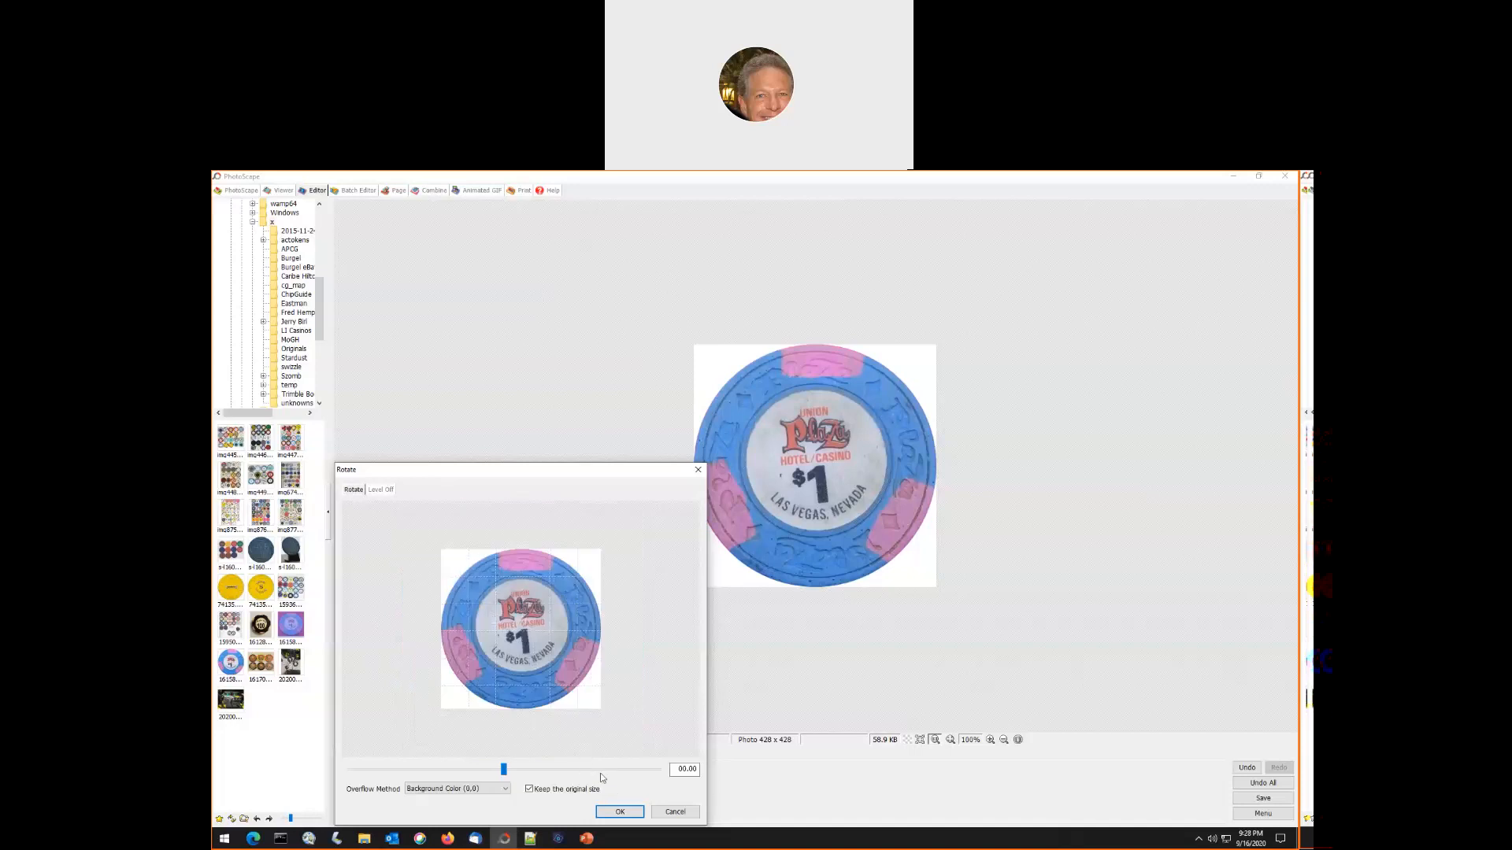
pyautogui.click(675, 770)
pyautogui.moveTo(676, 770); pyautogui.dragTo(730, 777)
pyautogui.write('5.25')
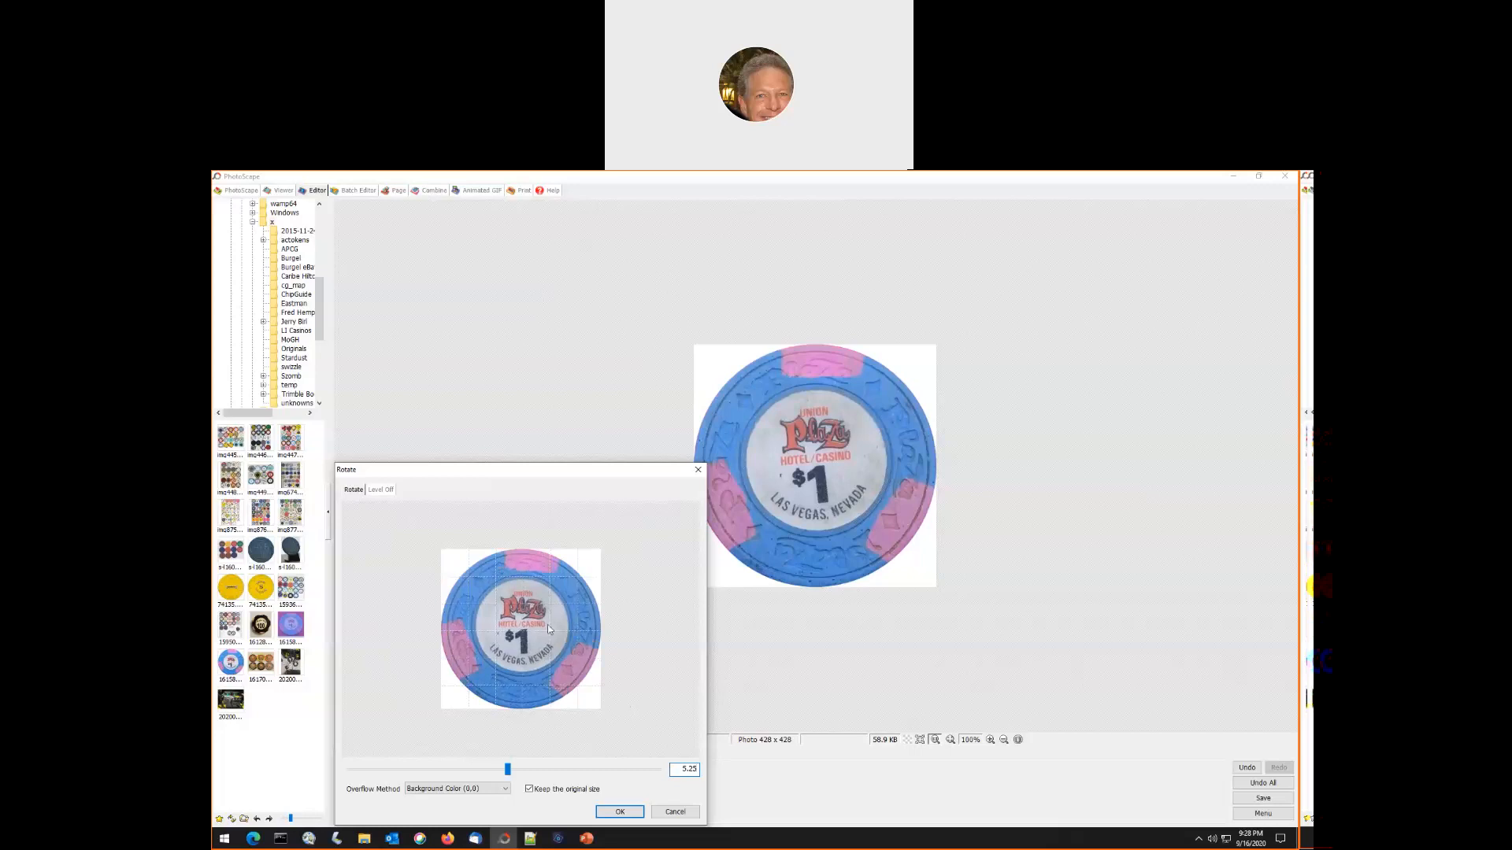
pyautogui.click(619, 812)
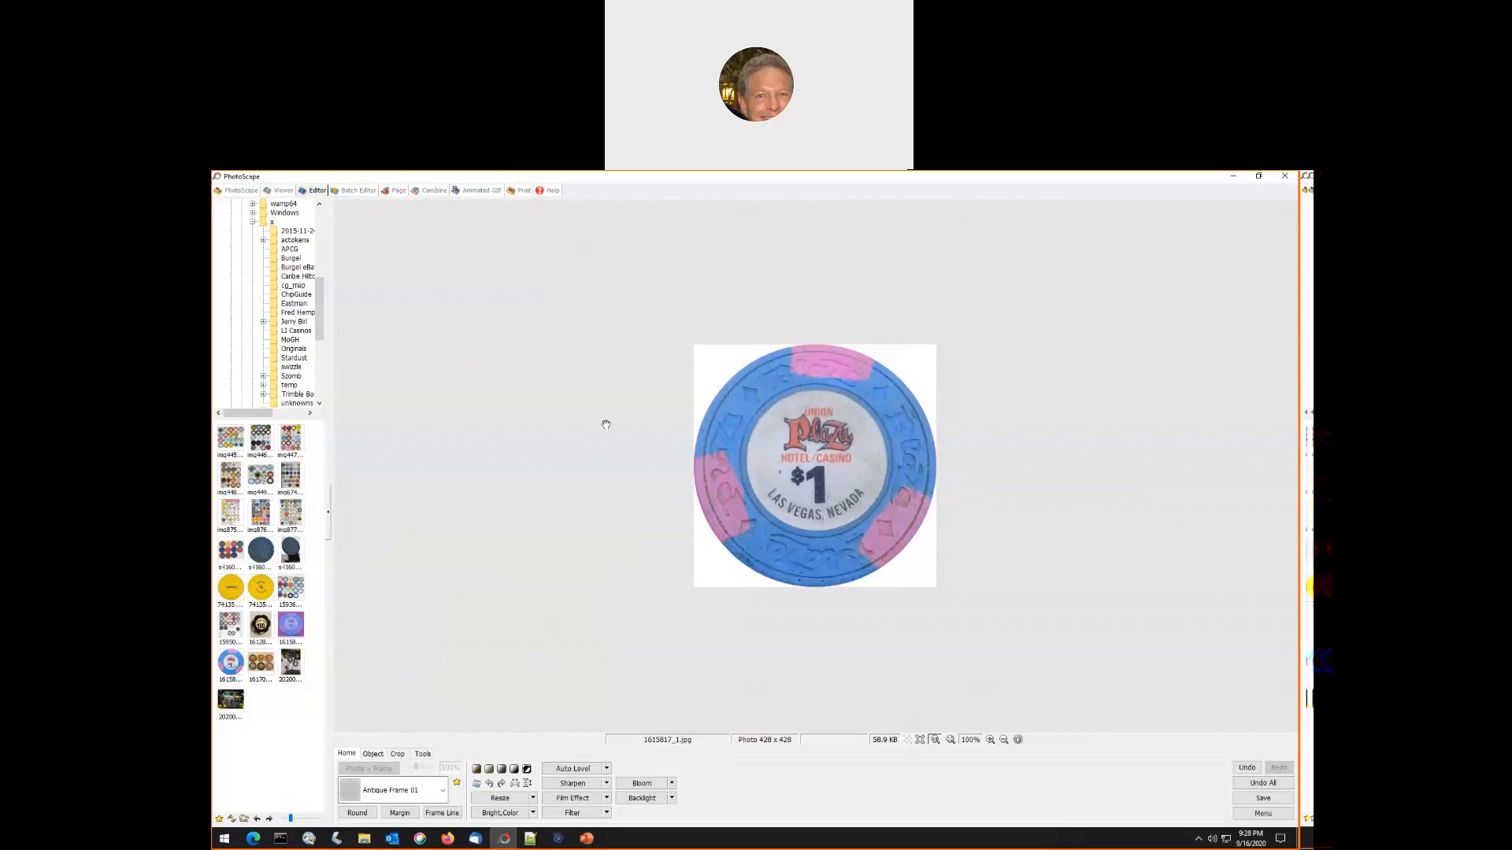
# - Fine-tune the Deepen and Brighten levels of the Union Plaza $1 chip photo, apply them, and save the photo
pyautogui.click(490, 811)
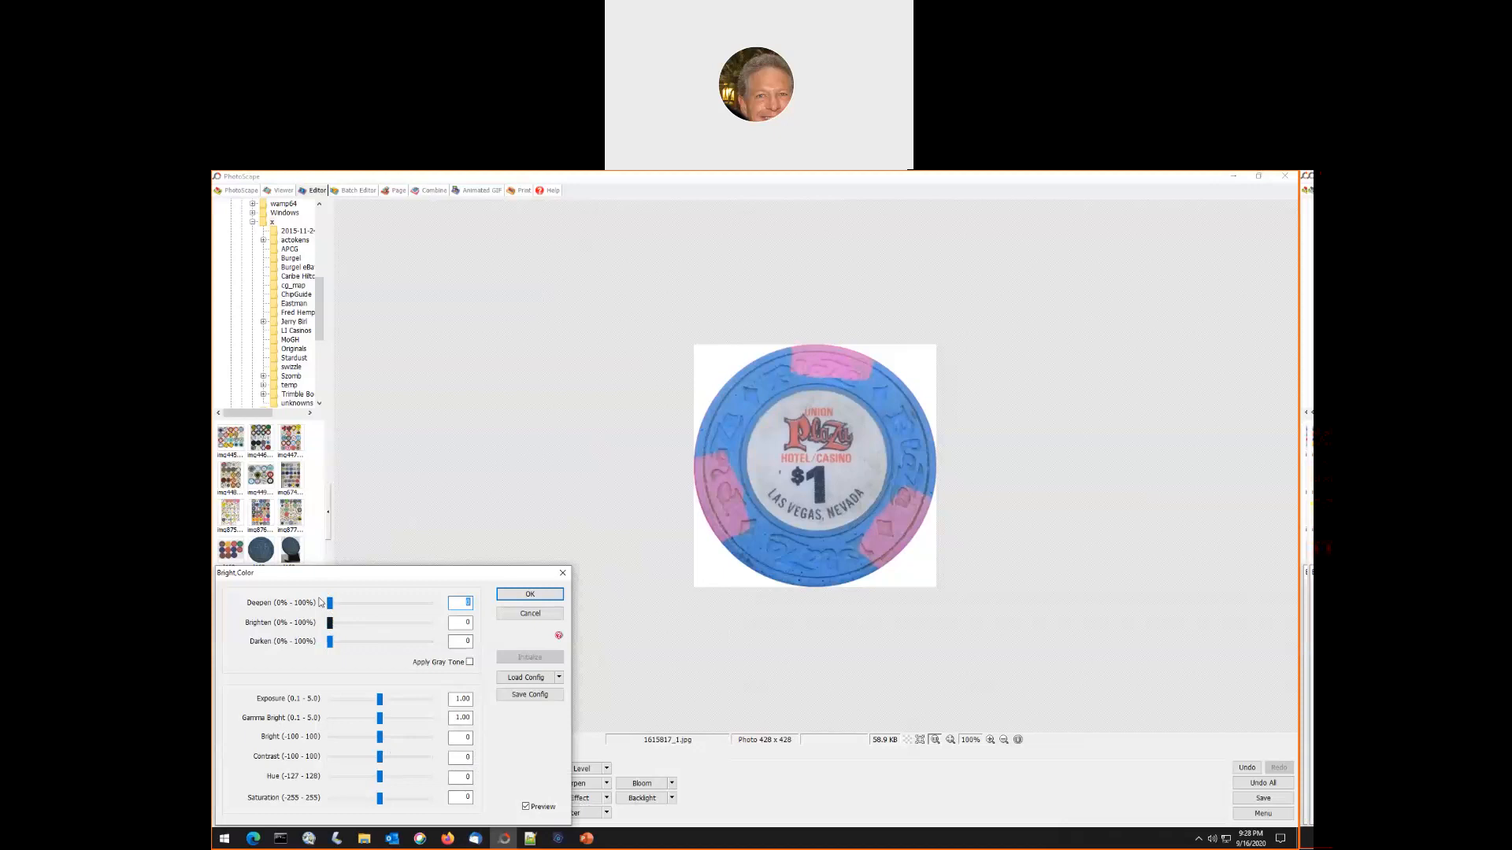
pyautogui.click(349, 624)
pyautogui.click(357, 622)
pyautogui.click(358, 624)
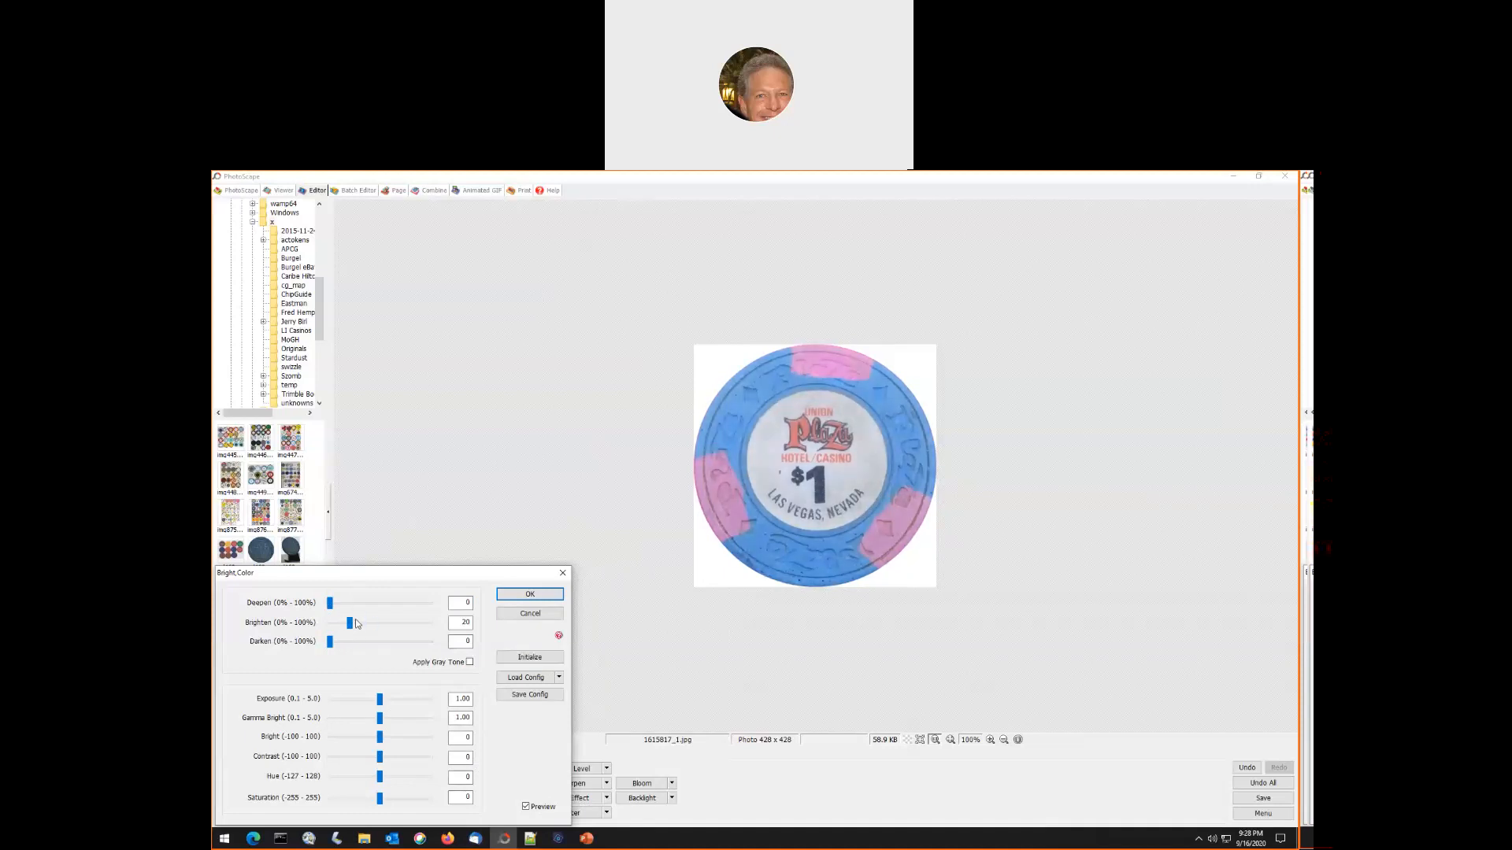
pyautogui.click(357, 604)
pyautogui.click(366, 604)
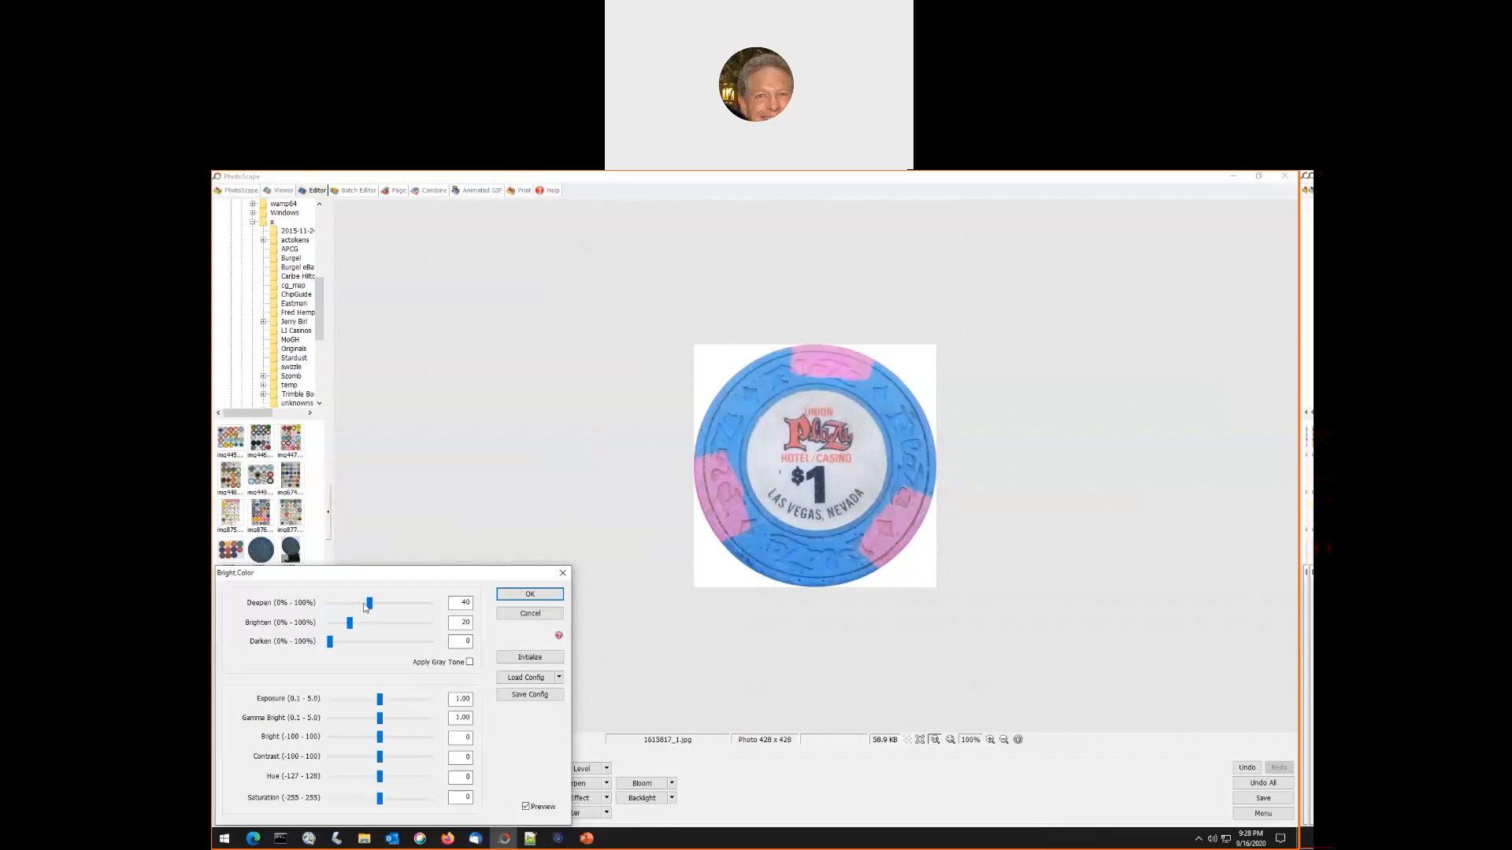
pyautogui.click(374, 604)
pyautogui.click(377, 609)
pyautogui.click(375, 625)
pyautogui.moveTo(374, 627); pyautogui.dragTo(350, 628)
pyautogui.click(386, 600)
pyautogui.moveTo(380, 600); pyautogui.dragTo(342, 604)
pyautogui.click(522, 596)
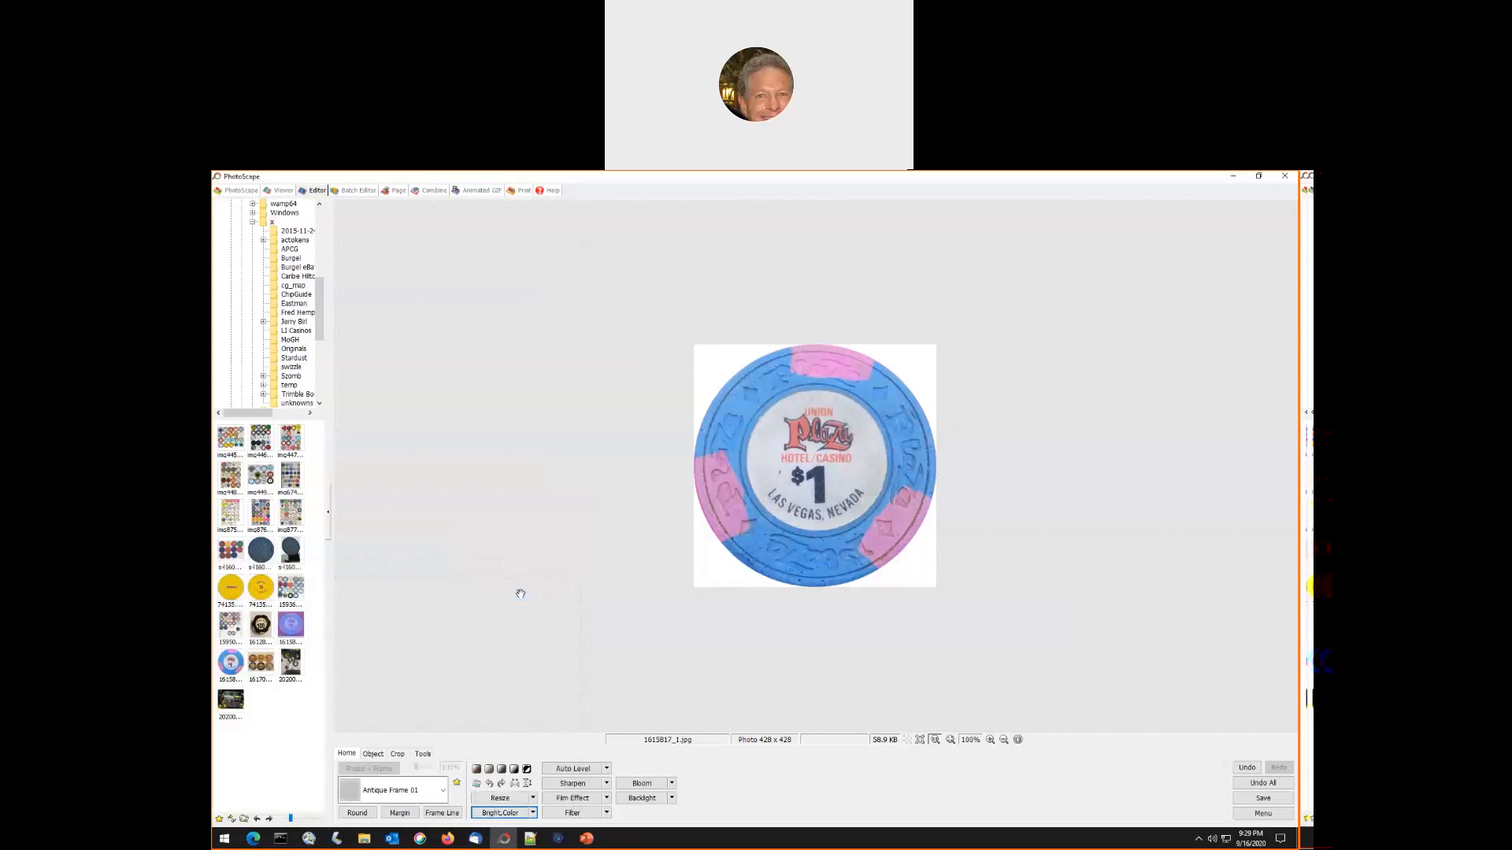
pyautogui.click(1263, 798)
pyautogui.click(628, 393)
# - Open the Mayfair Club $100 chip photo 1612819_1.jpeg and level it off by -0.80 degrees
pyautogui.click(260, 627)
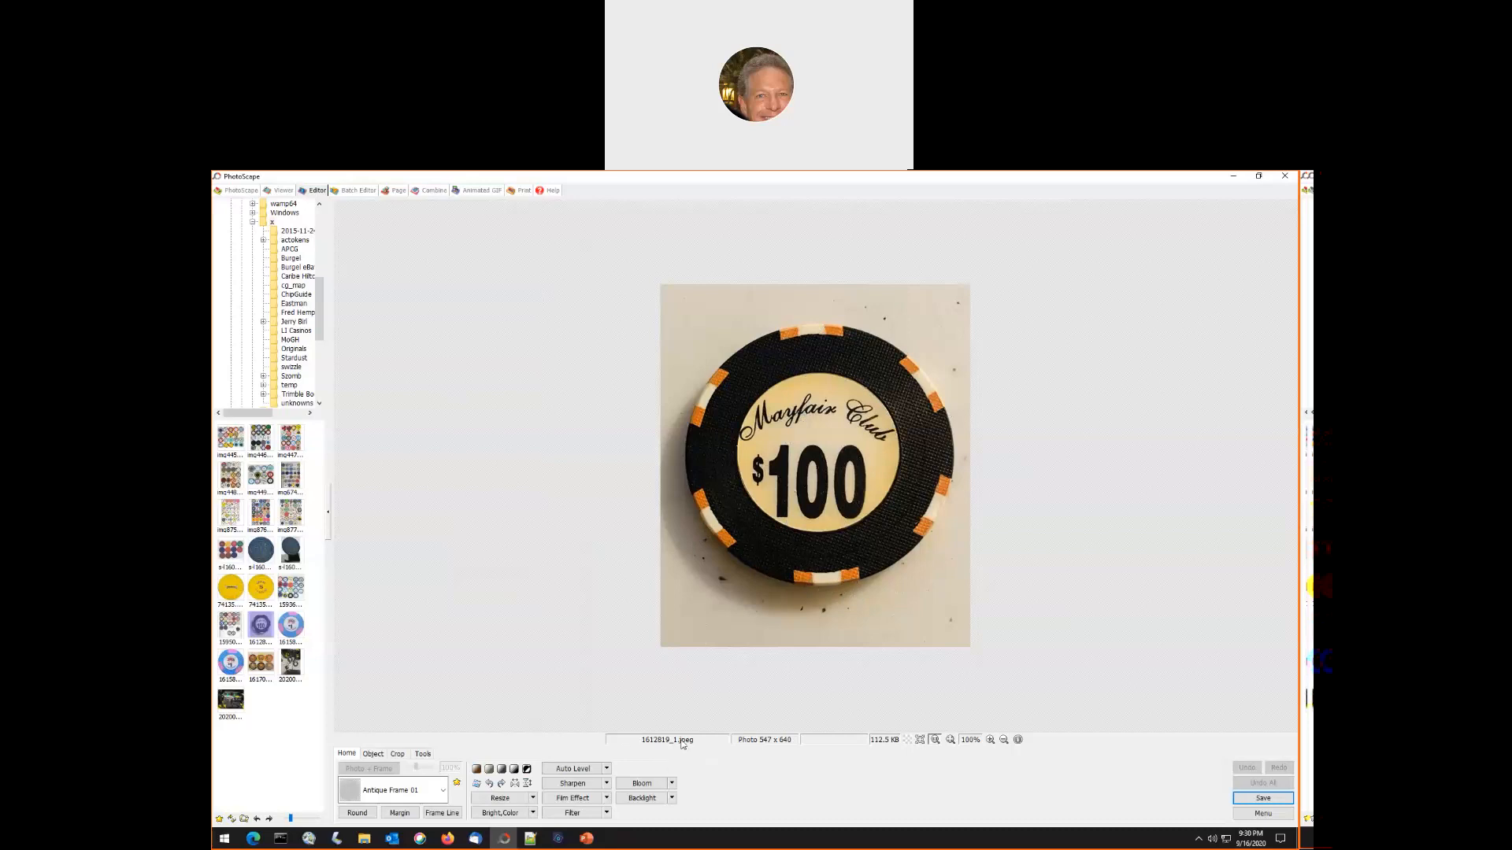
pyautogui.click(477, 784)
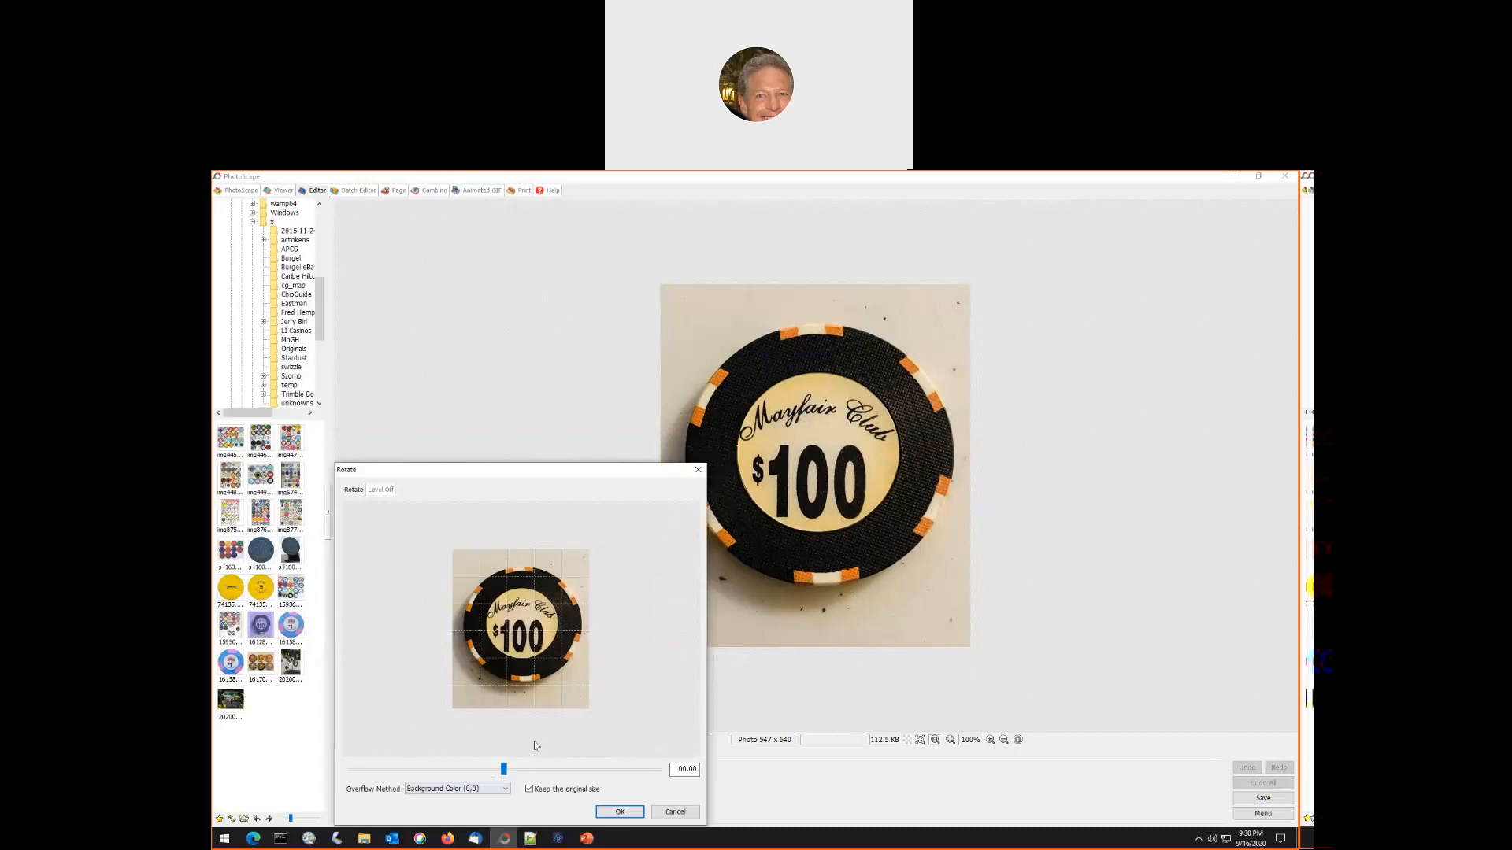
pyautogui.click(382, 491)
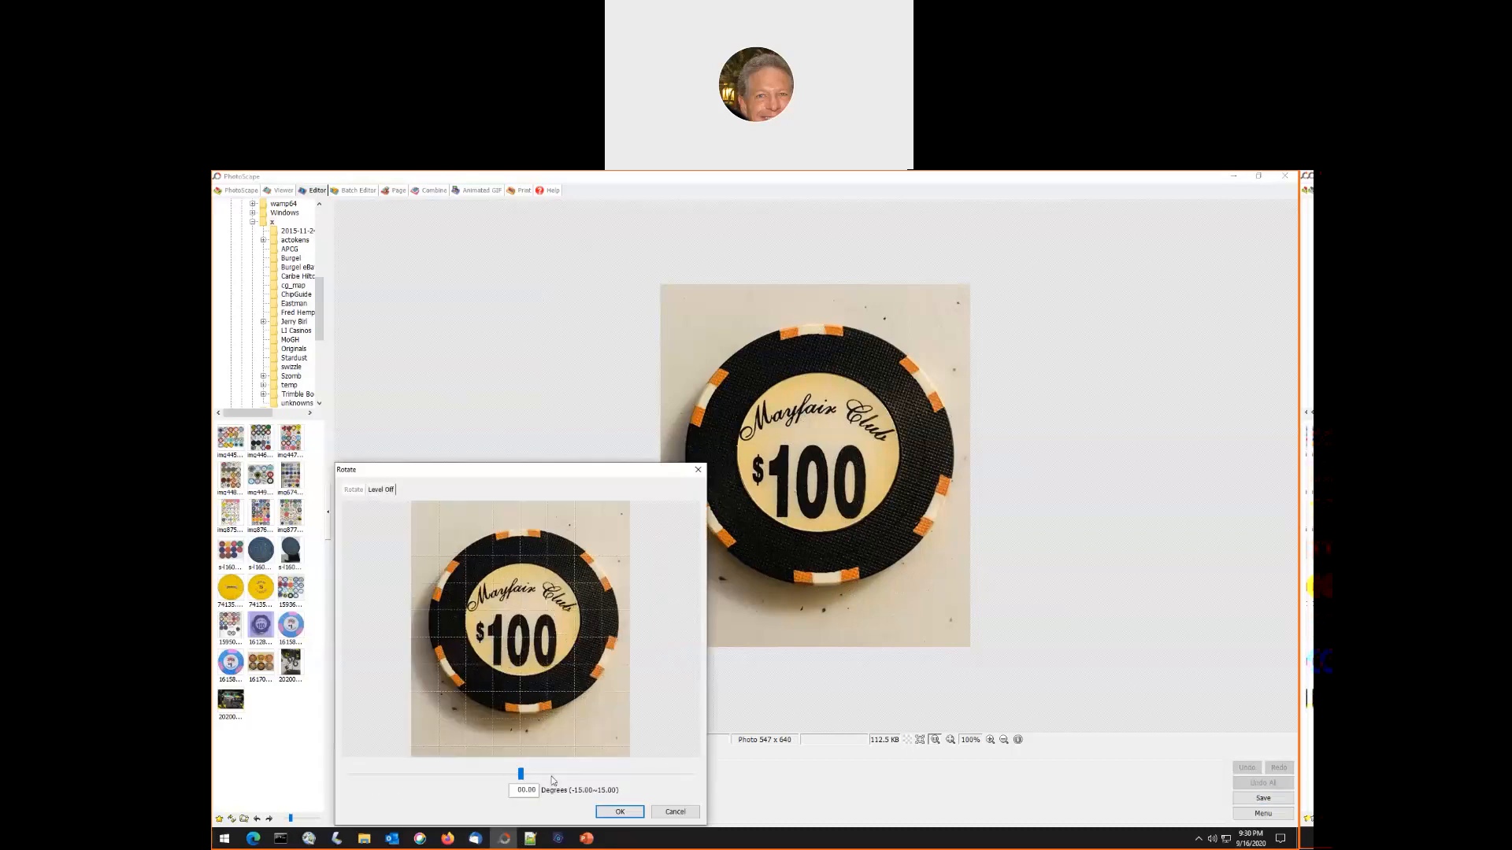
pyautogui.moveTo(522, 776); pyautogui.dragTo(512, 777)
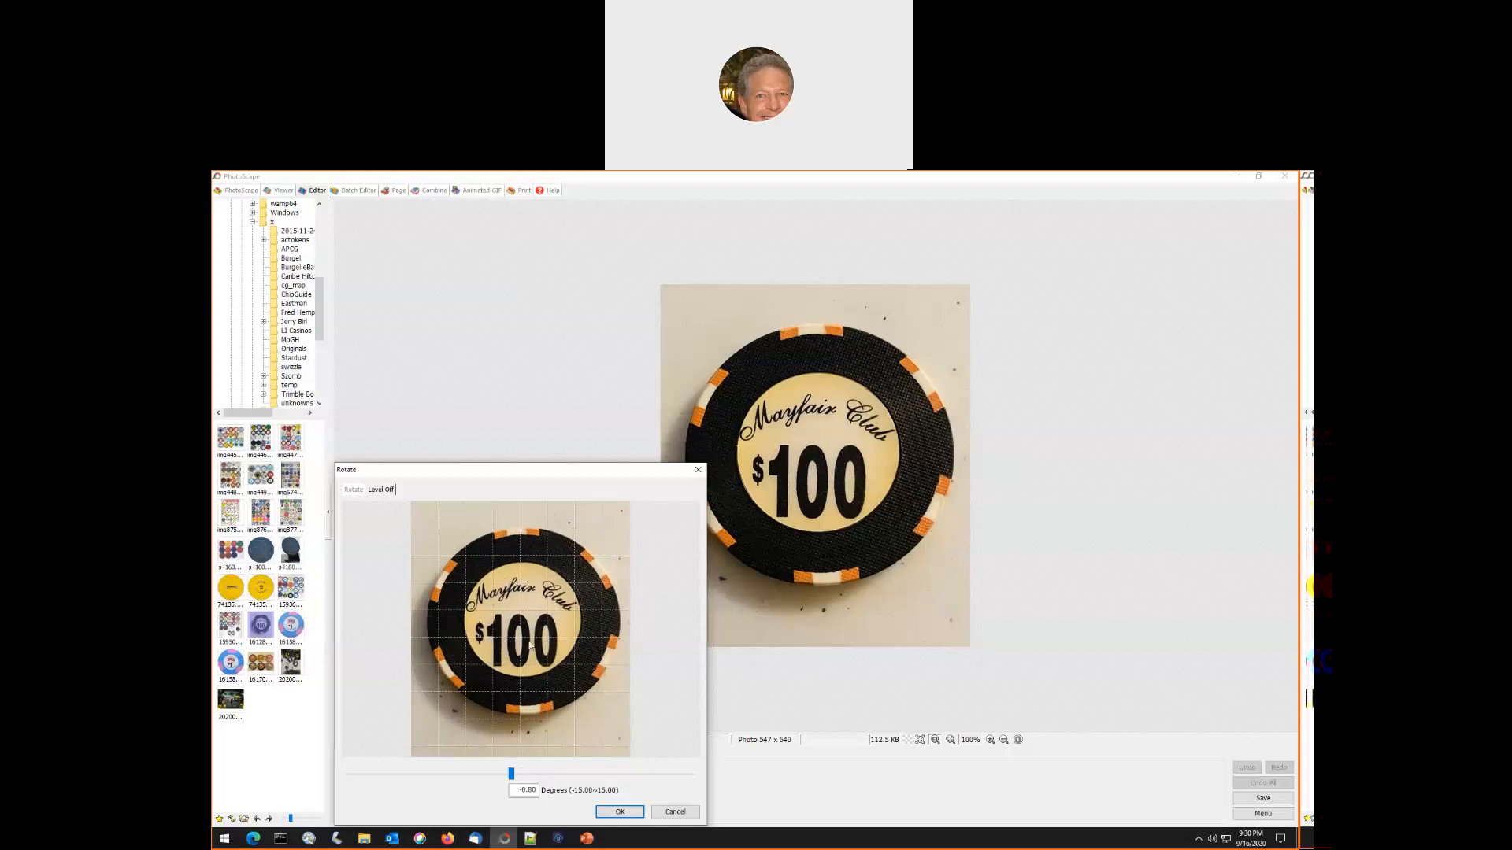
pyautogui.click(620, 812)
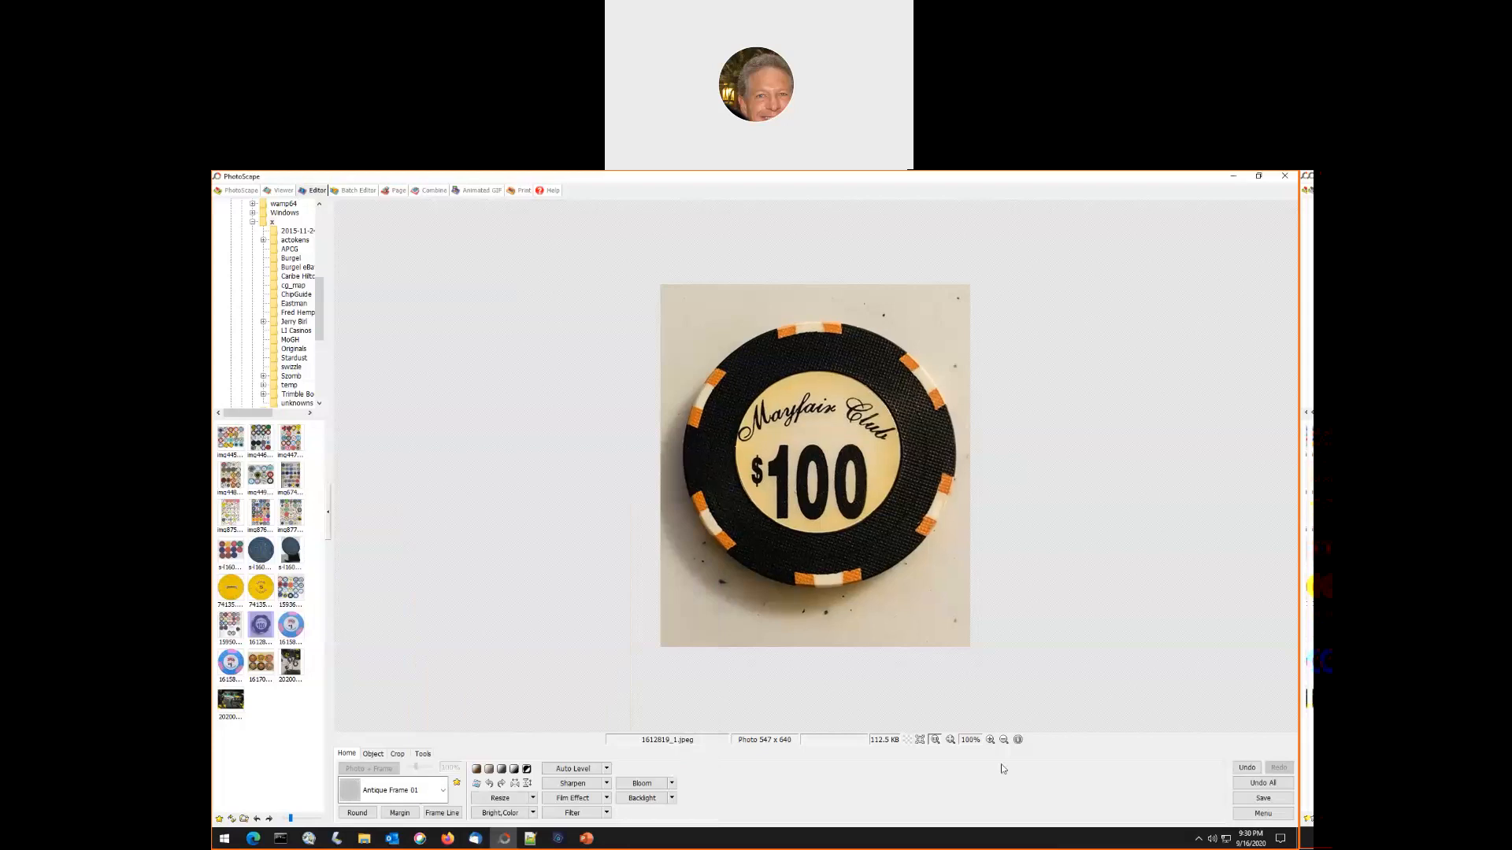
# - Fit a round crop selection of about 474 × 463 px to the Mayfair Club chip's edges and crop it
pyautogui.click(991, 740)
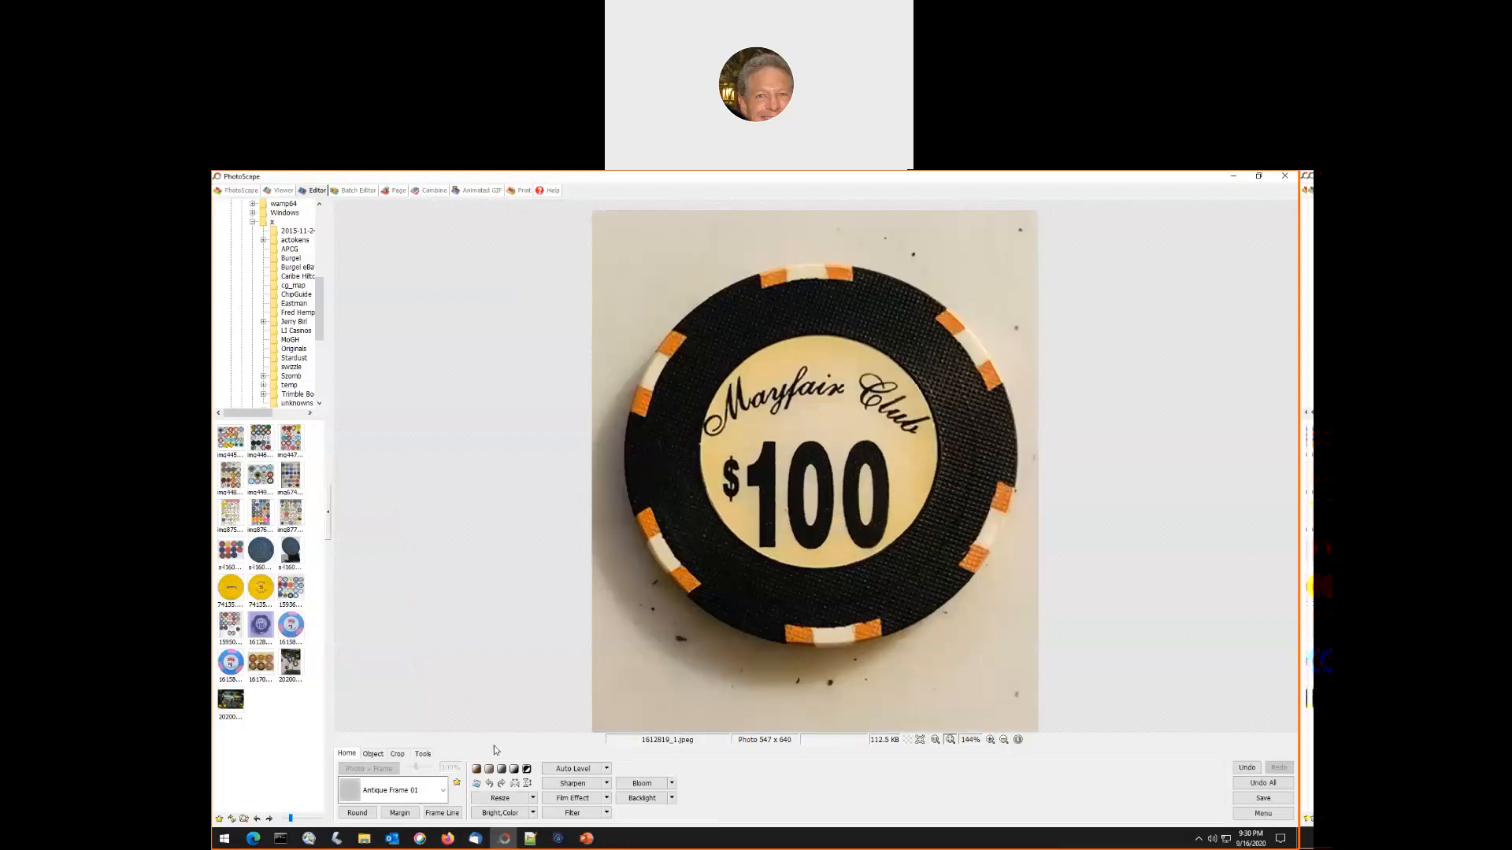
pyautogui.click(396, 754)
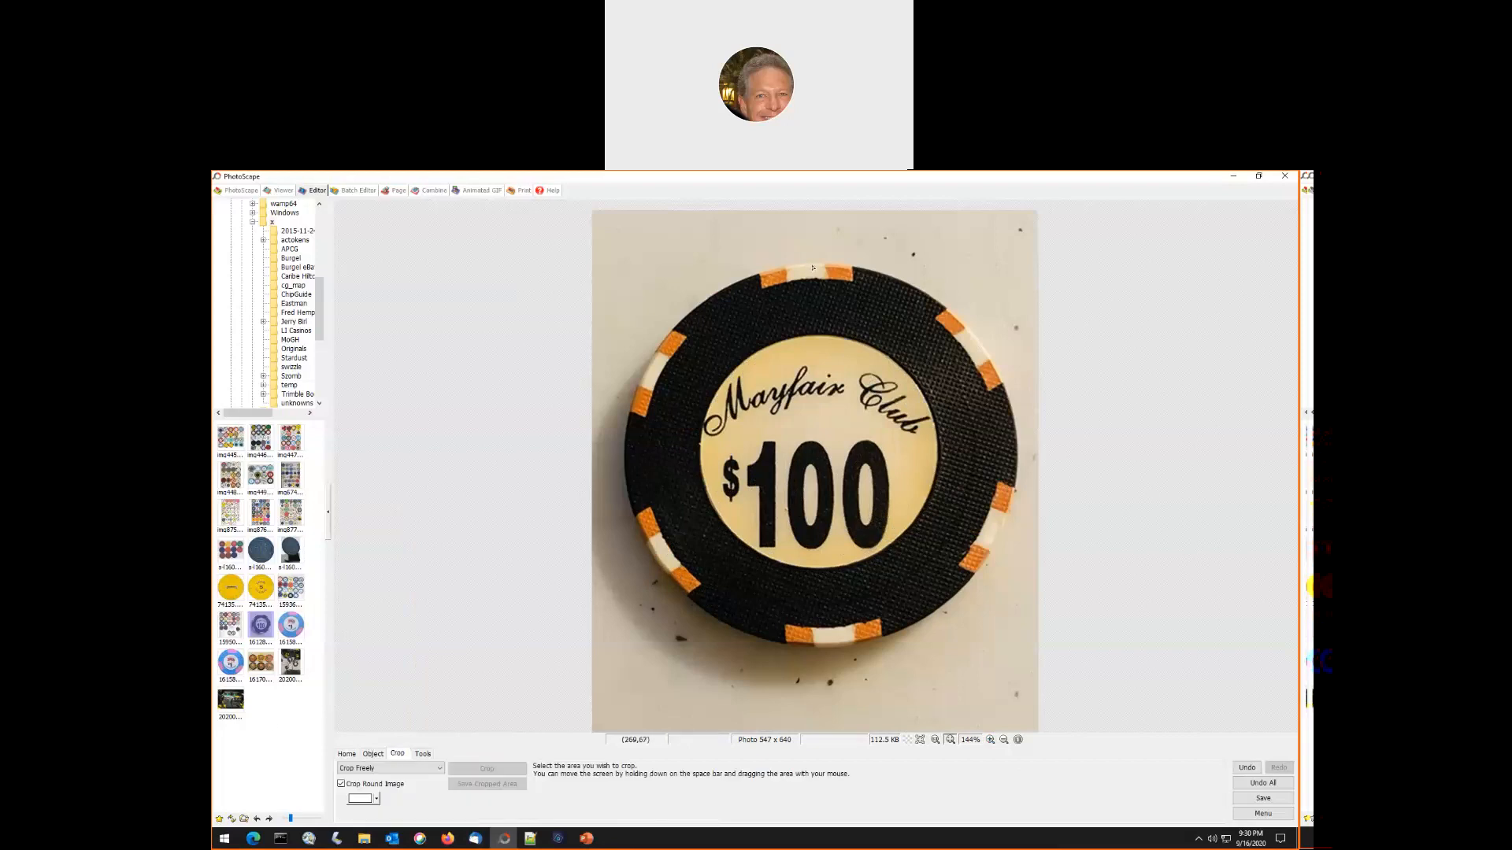
pyautogui.moveTo(812, 266); pyautogui.dragTo(834, 651)
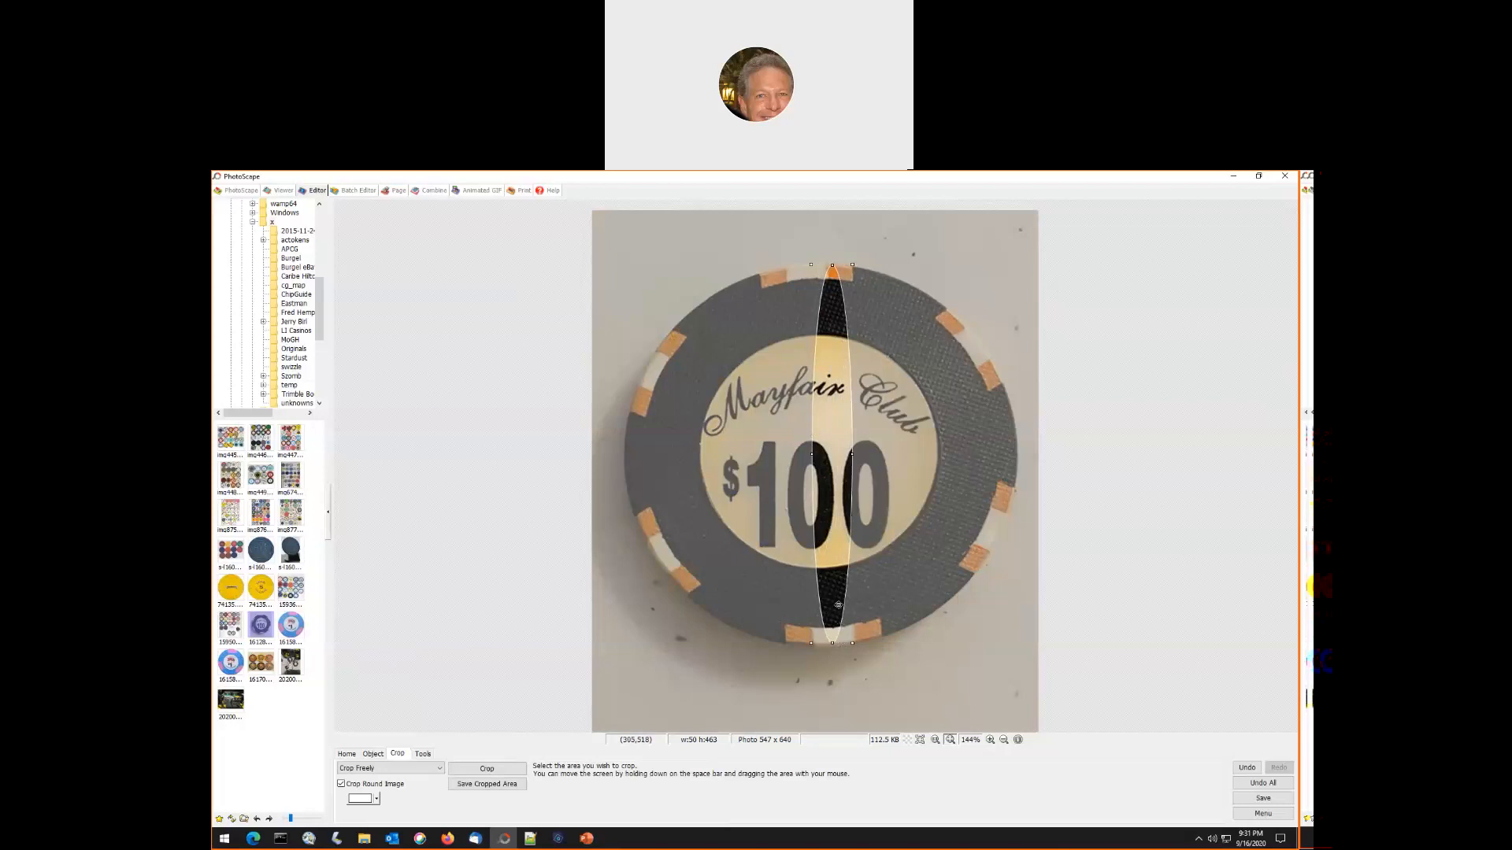
pyautogui.moveTo(811, 453); pyautogui.dragTo(630, 483)
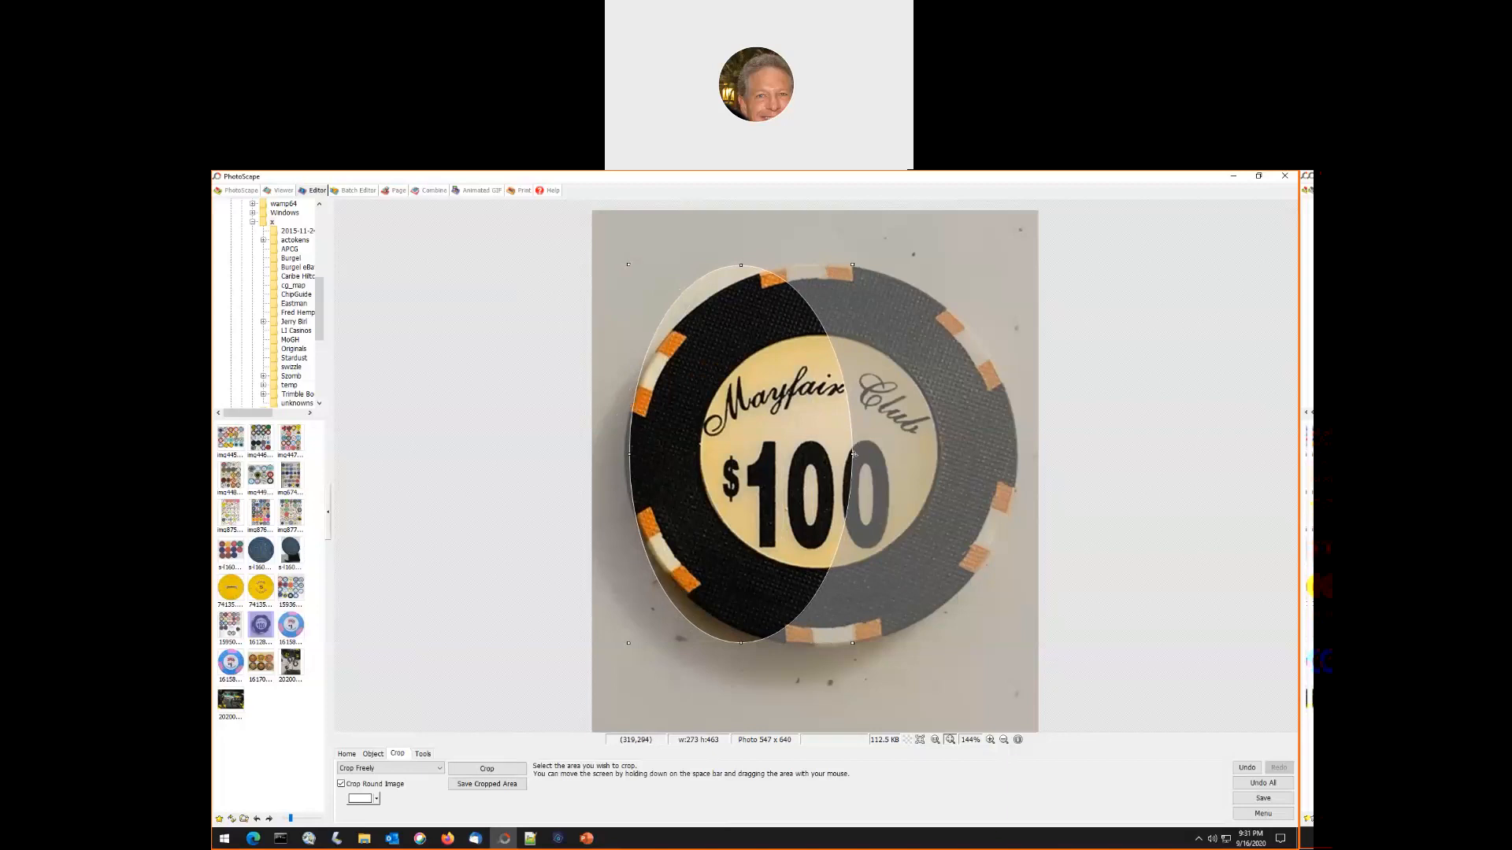
pyautogui.moveTo(853, 454); pyautogui.dragTo(1016, 452)
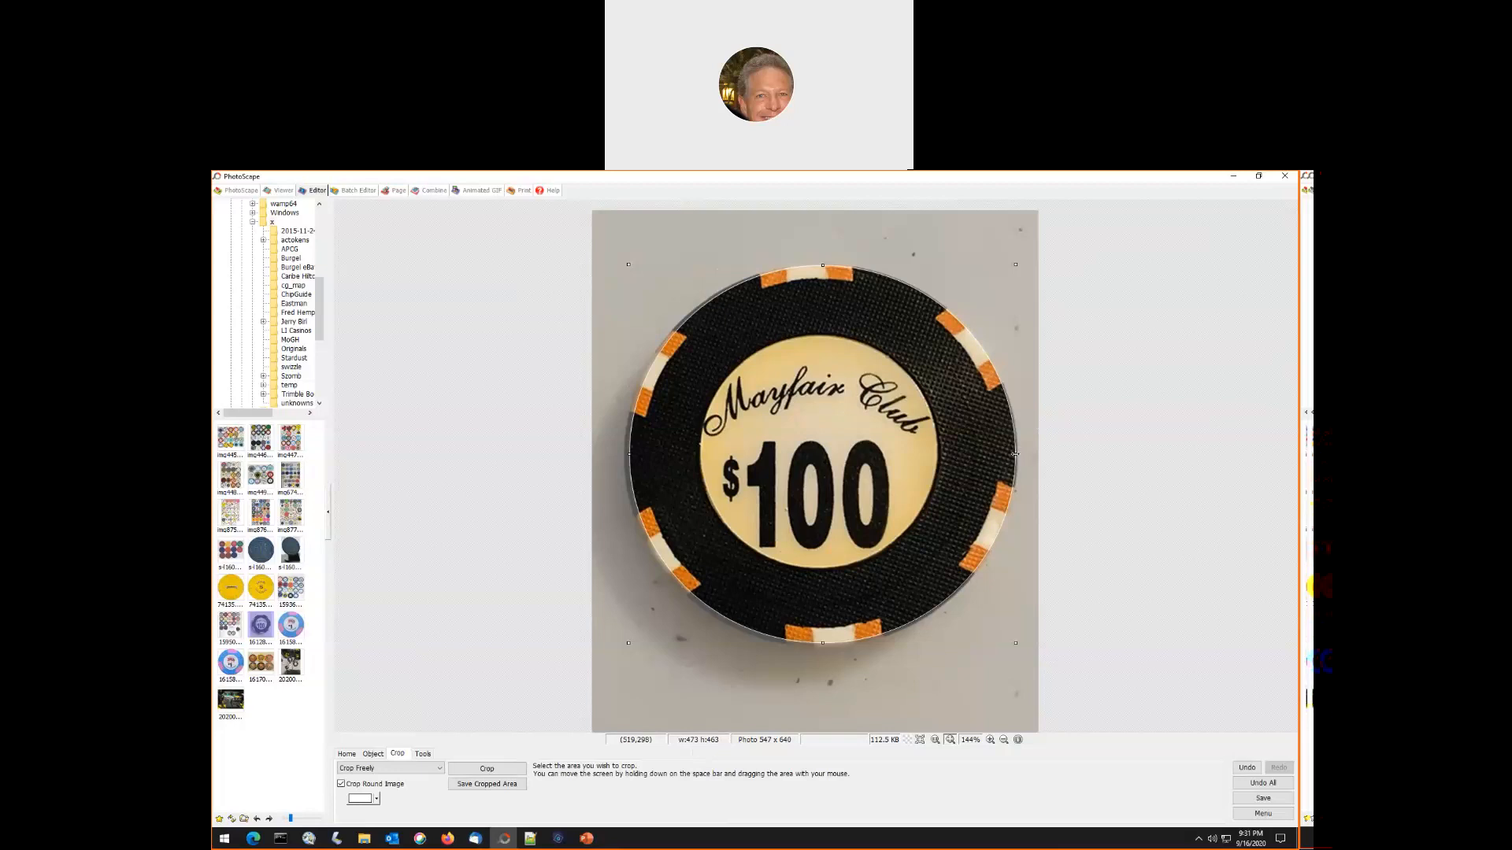
pyautogui.moveTo(1015, 454); pyautogui.dragTo(1014, 454)
pyautogui.moveTo(628, 456); pyautogui.dragTo(626, 455)
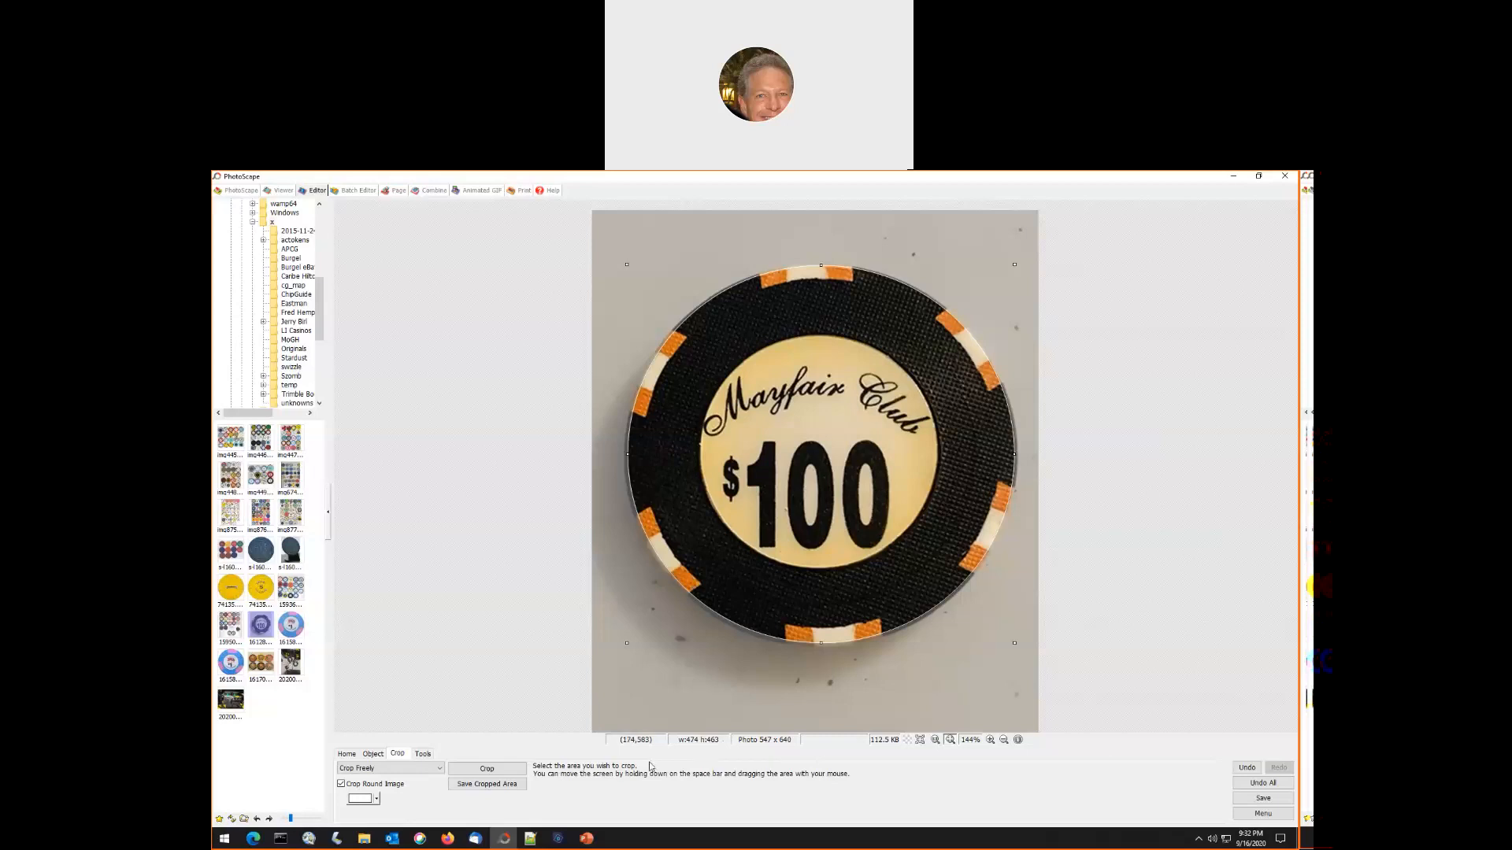
pyautogui.click(496, 770)
# - Resize the cropped Mayfair Club chip to 463 × 463 px without preserving the aspect ratio
pyautogui.click(347, 754)
pyautogui.click(500, 798)
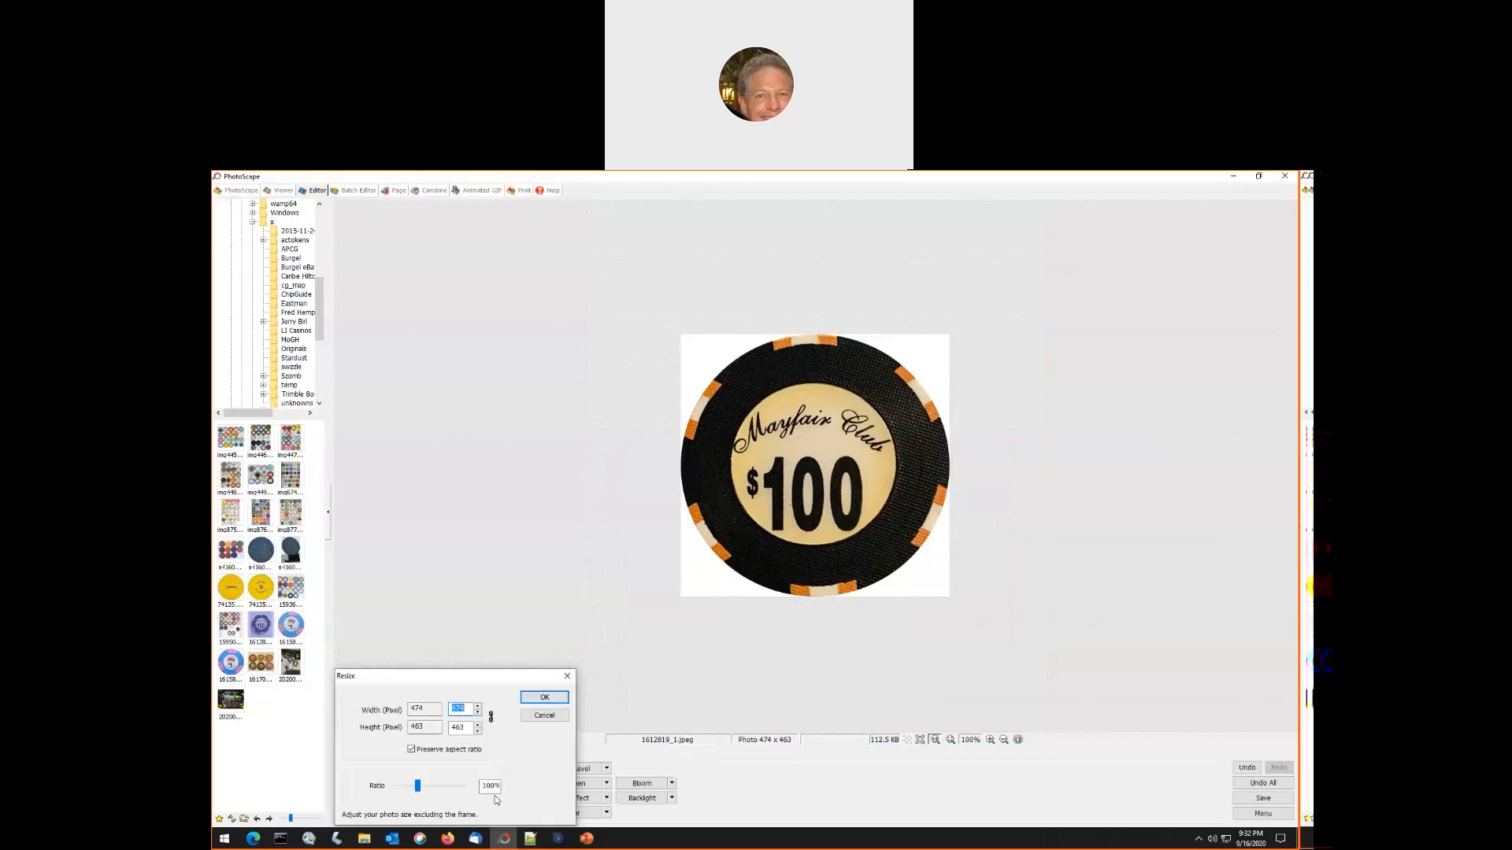
pyautogui.click(410, 750)
pyautogui.click(456, 709)
pyautogui.doubleClick(456, 710)
pyautogui.write('463')
pyautogui.click(545, 698)
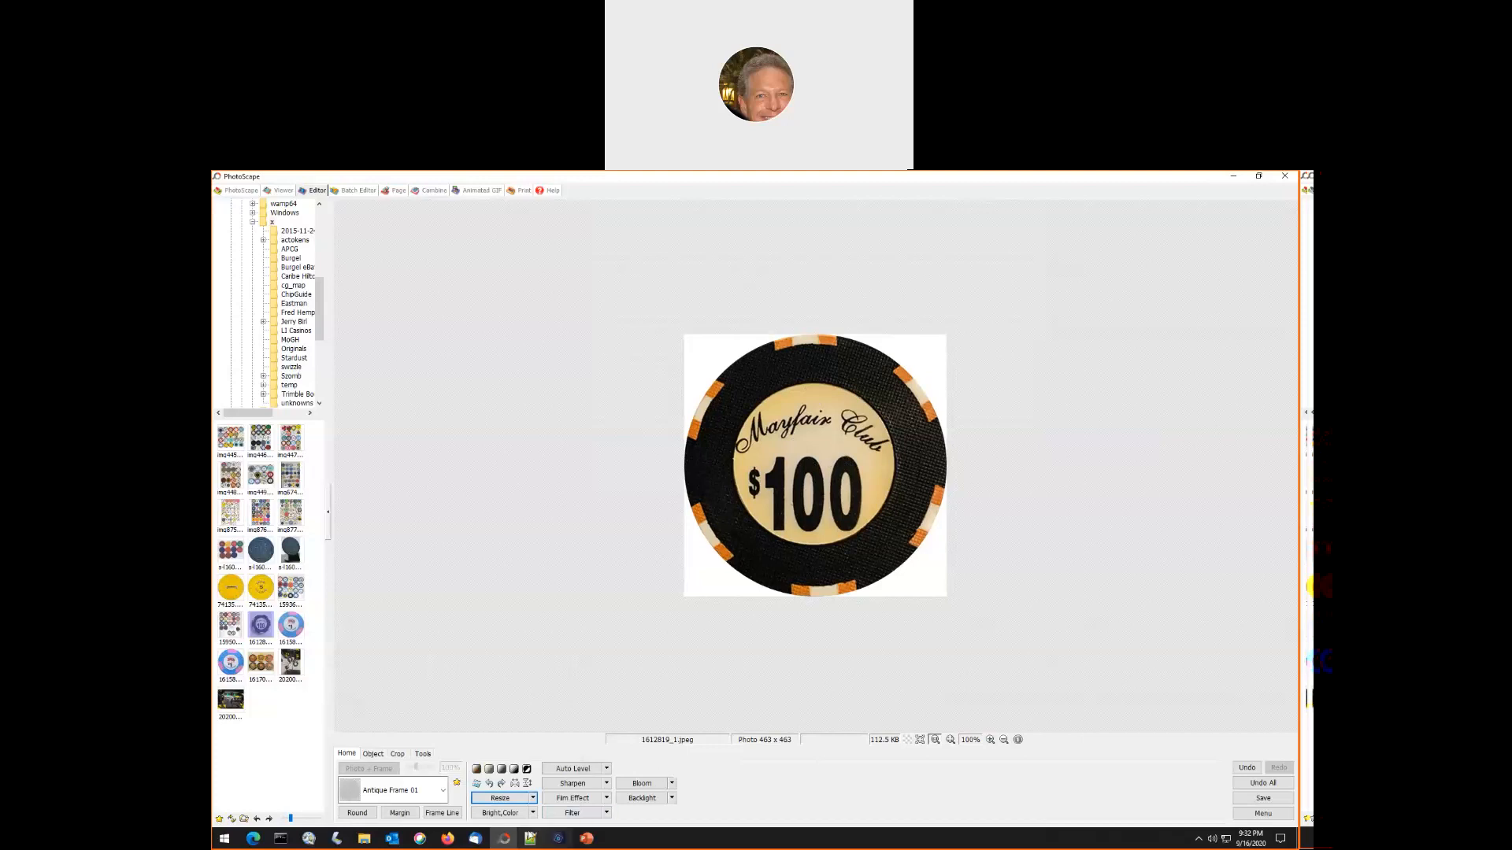
# - Set Deepen to 40% and Brighten to 0% for the Mayfair Club chip, apply the adjustment, and save the photo
pyautogui.click(500, 818)
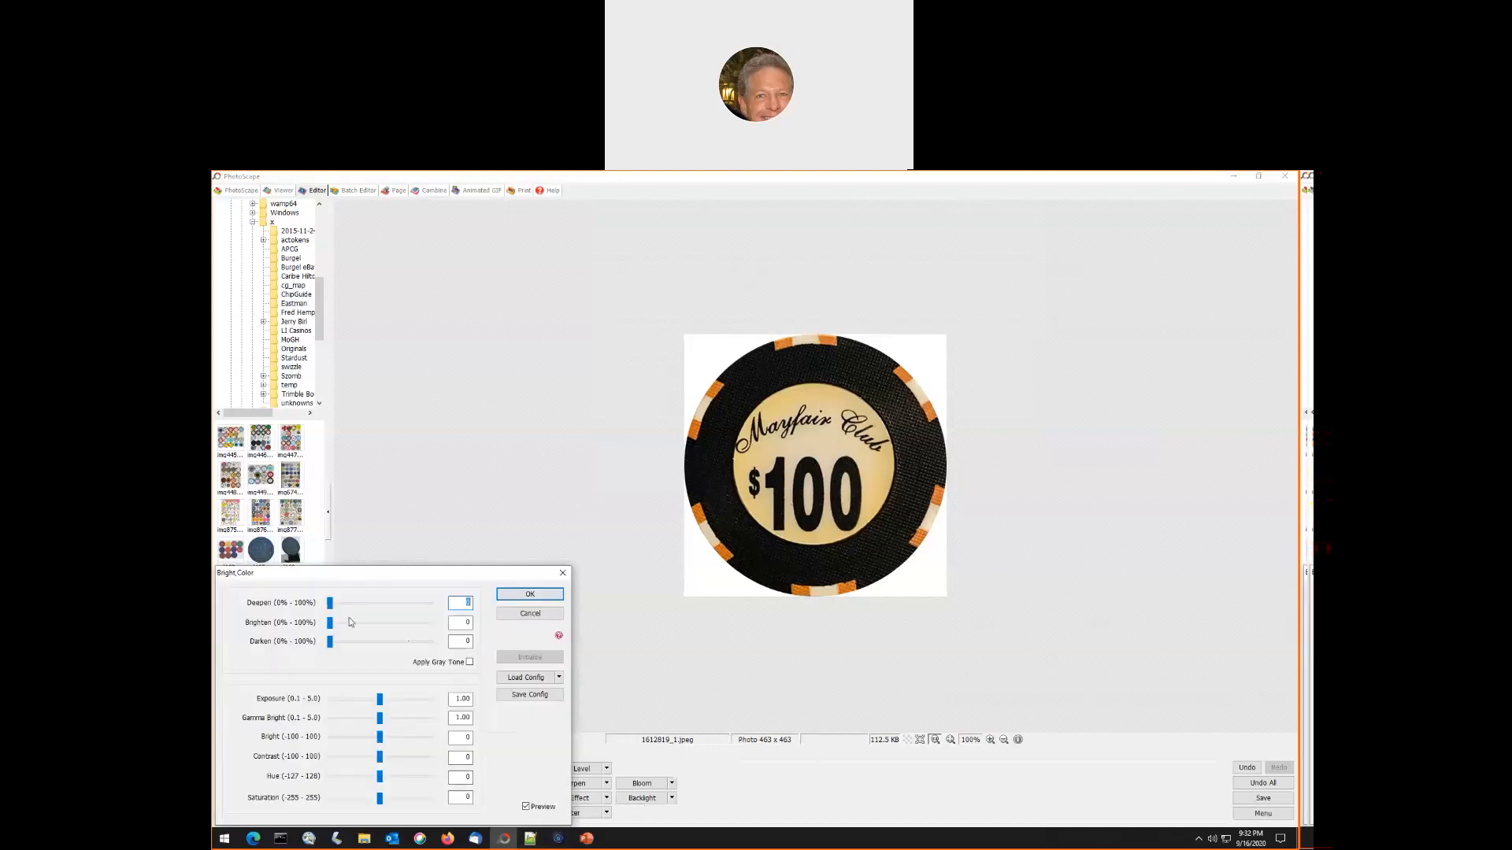
pyautogui.moveTo(330, 603); pyautogui.dragTo(350, 604)
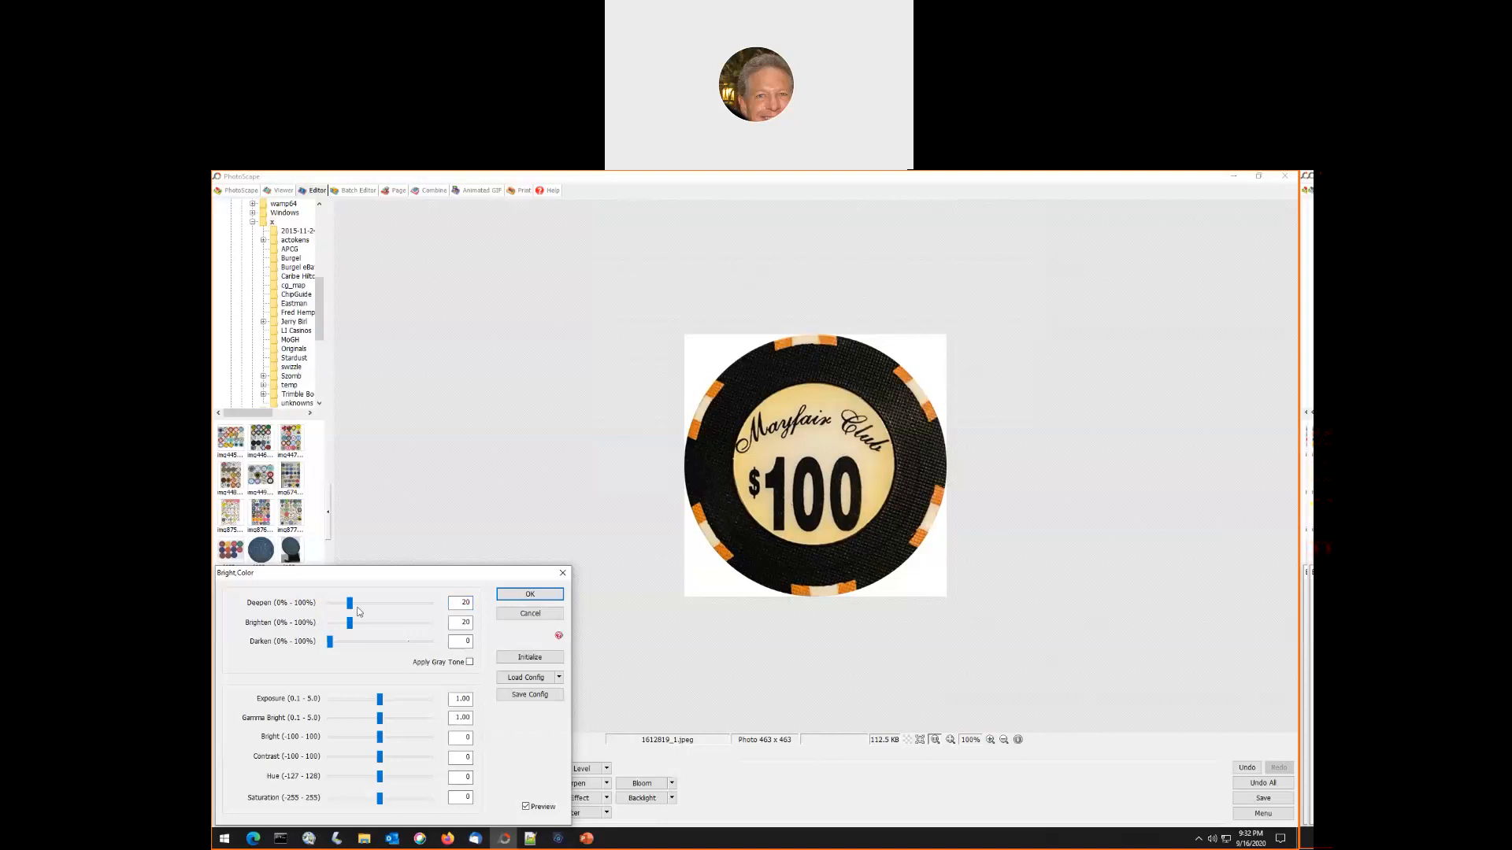
pyautogui.click(344, 623)
pyautogui.click(343, 626)
pyautogui.click(355, 604)
pyautogui.click(530, 594)
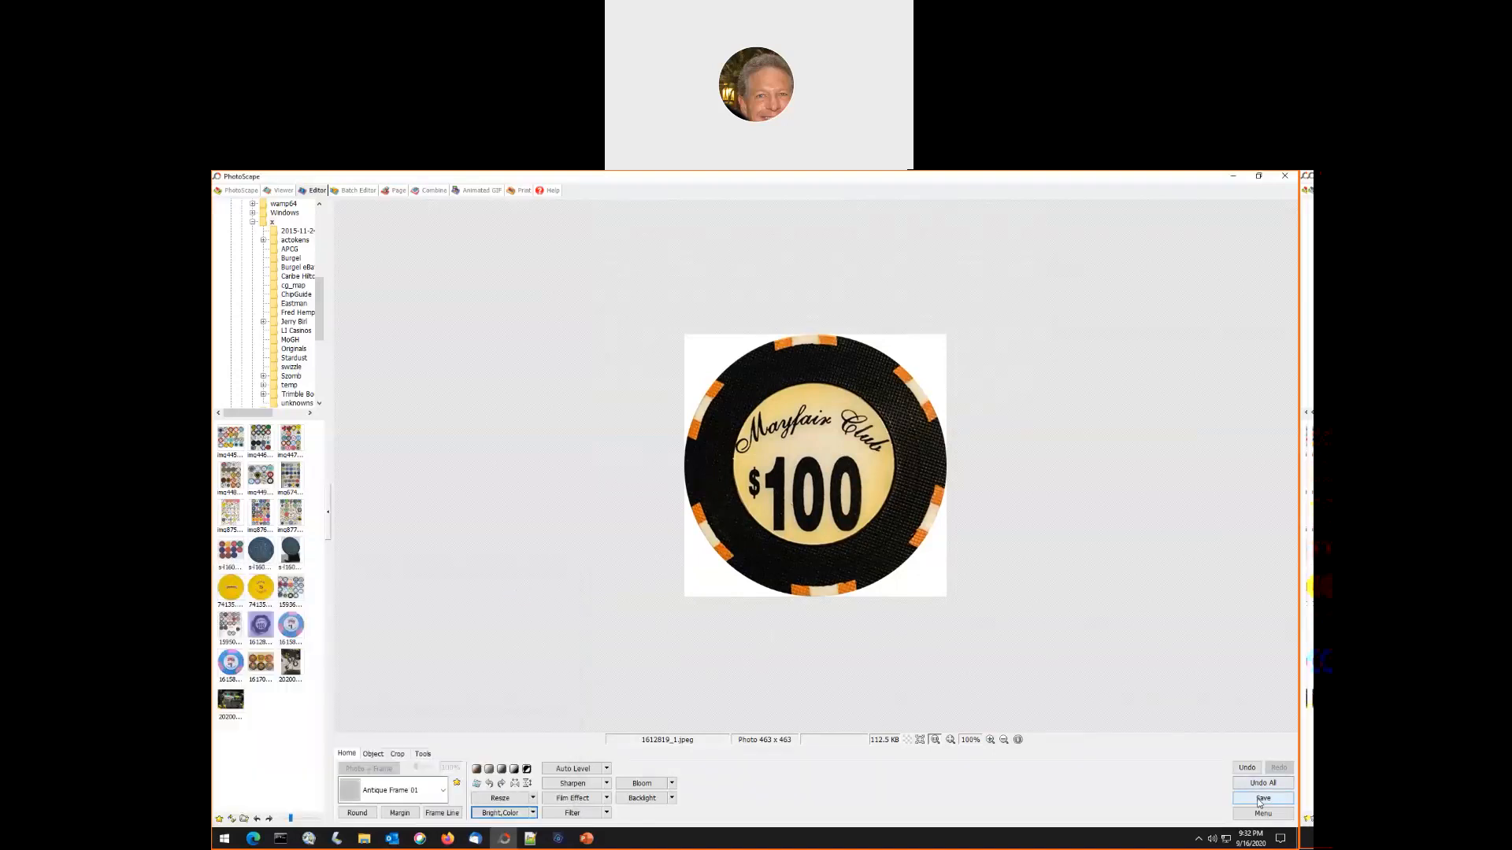
pyautogui.click(1263, 797)
pyautogui.click(598, 390)
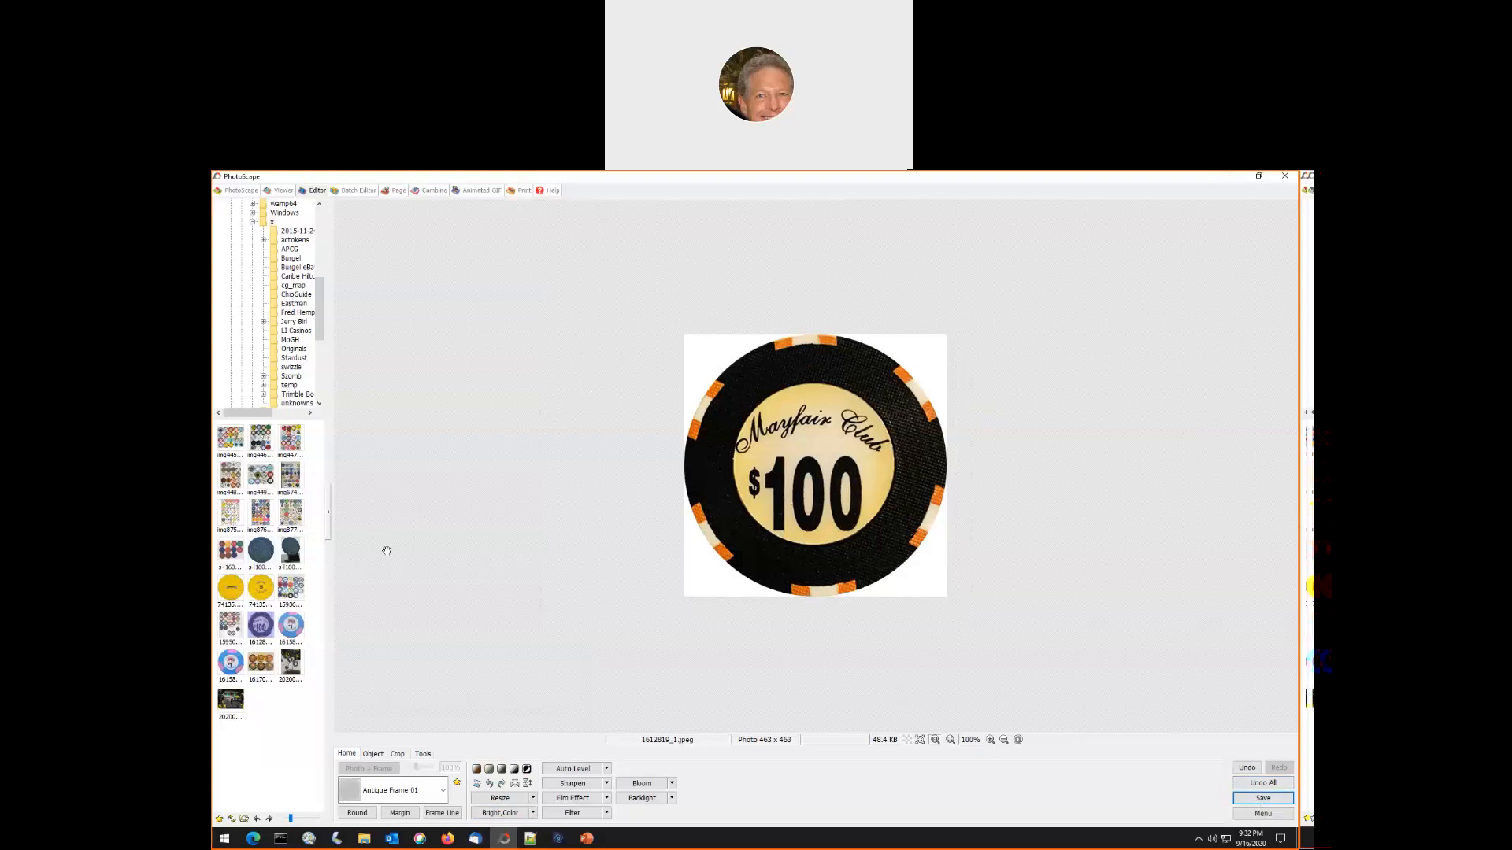
# - Open the Hy's Club chip photo s-l1600.jpg and crop it rectangularly to about 1183 × 1206 px, cutting away most of the stand
pyautogui.click(297, 555)
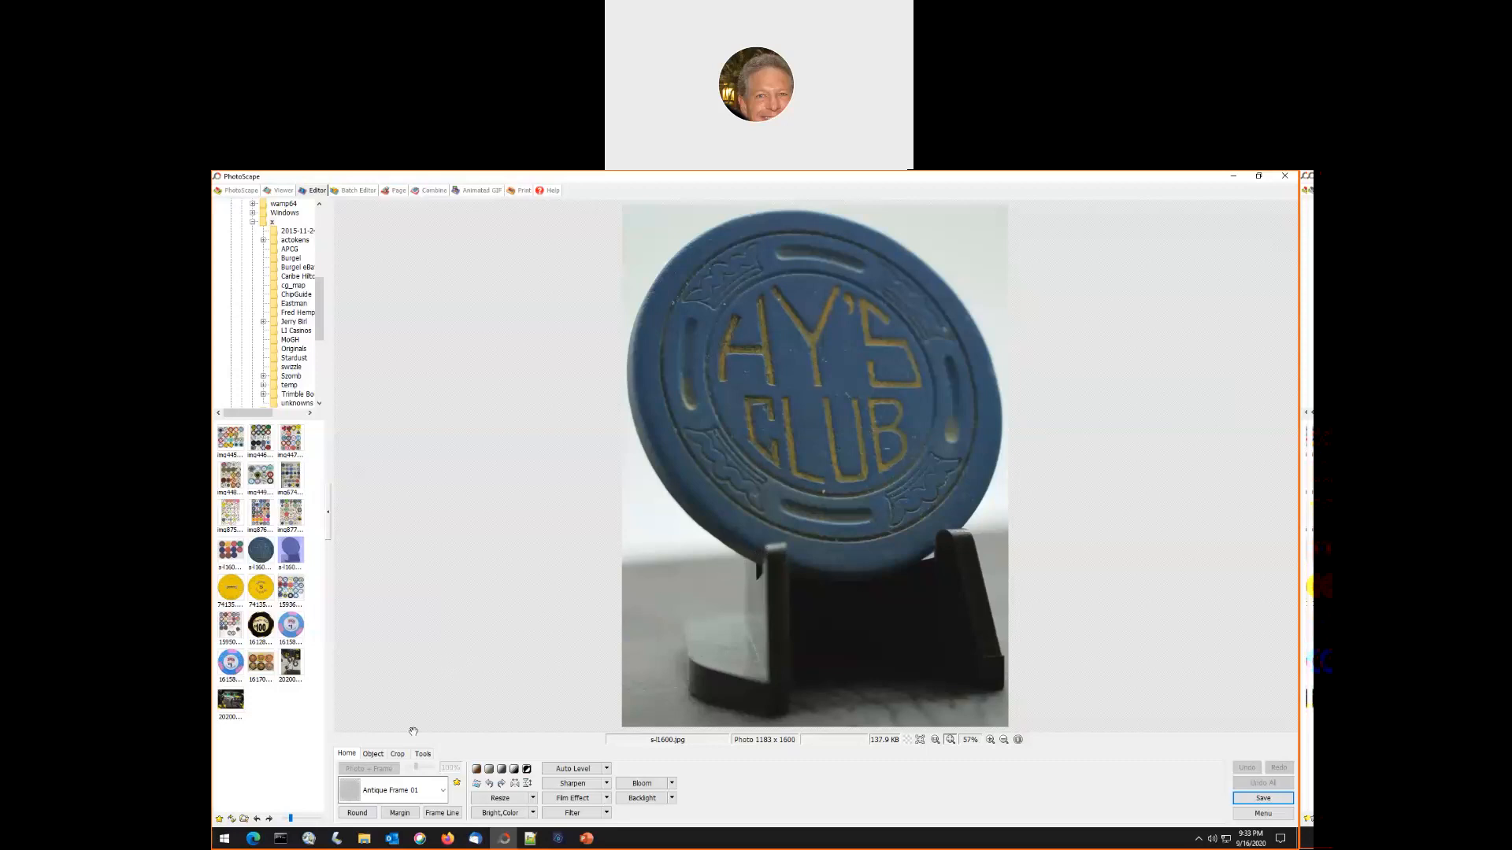
pyautogui.click(399, 754)
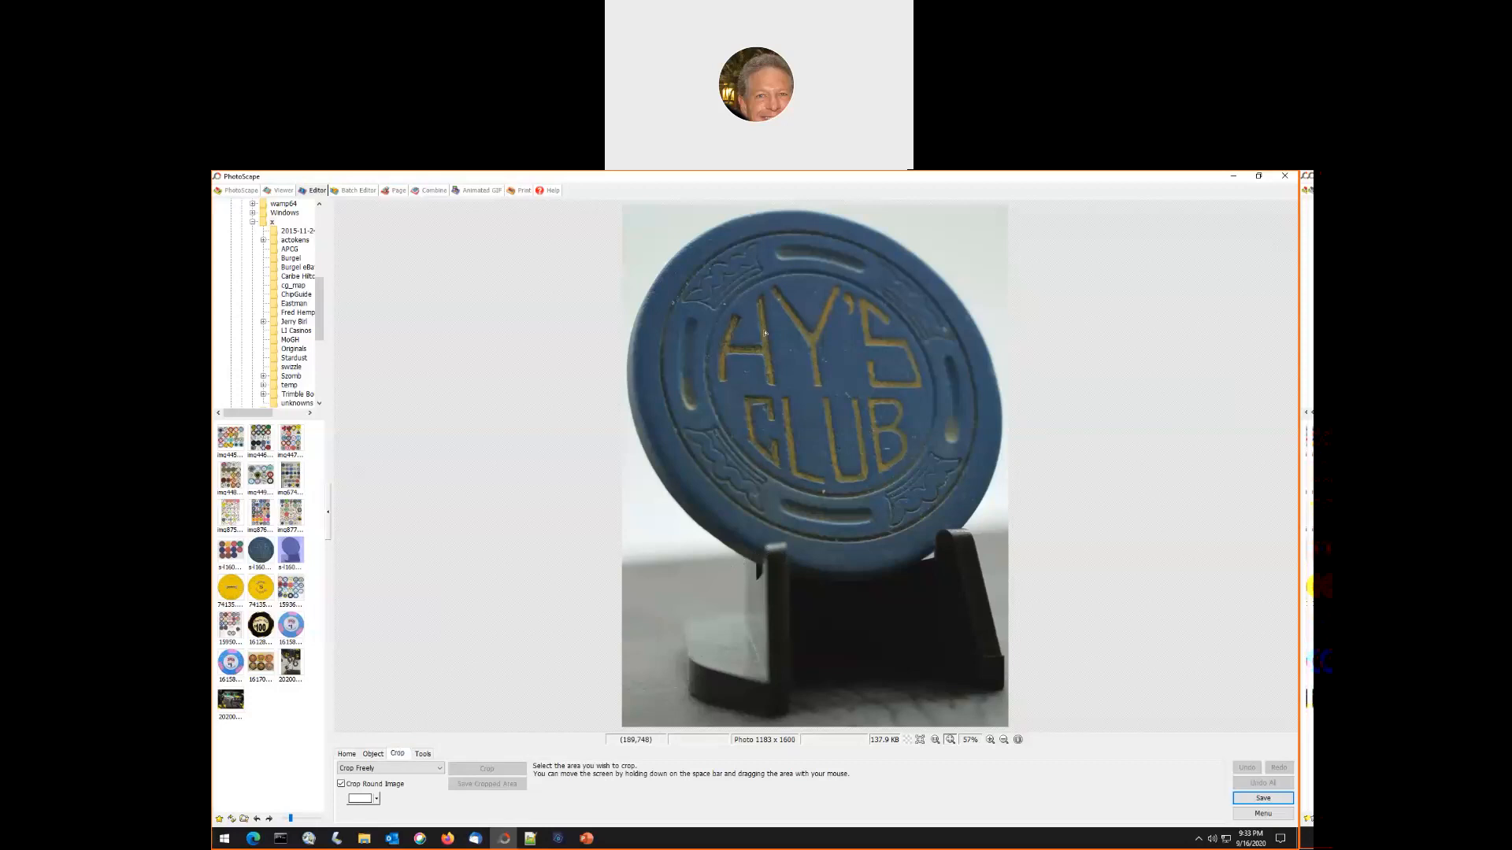
pyautogui.moveTo(622, 205); pyautogui.dragTo(1067, 600)
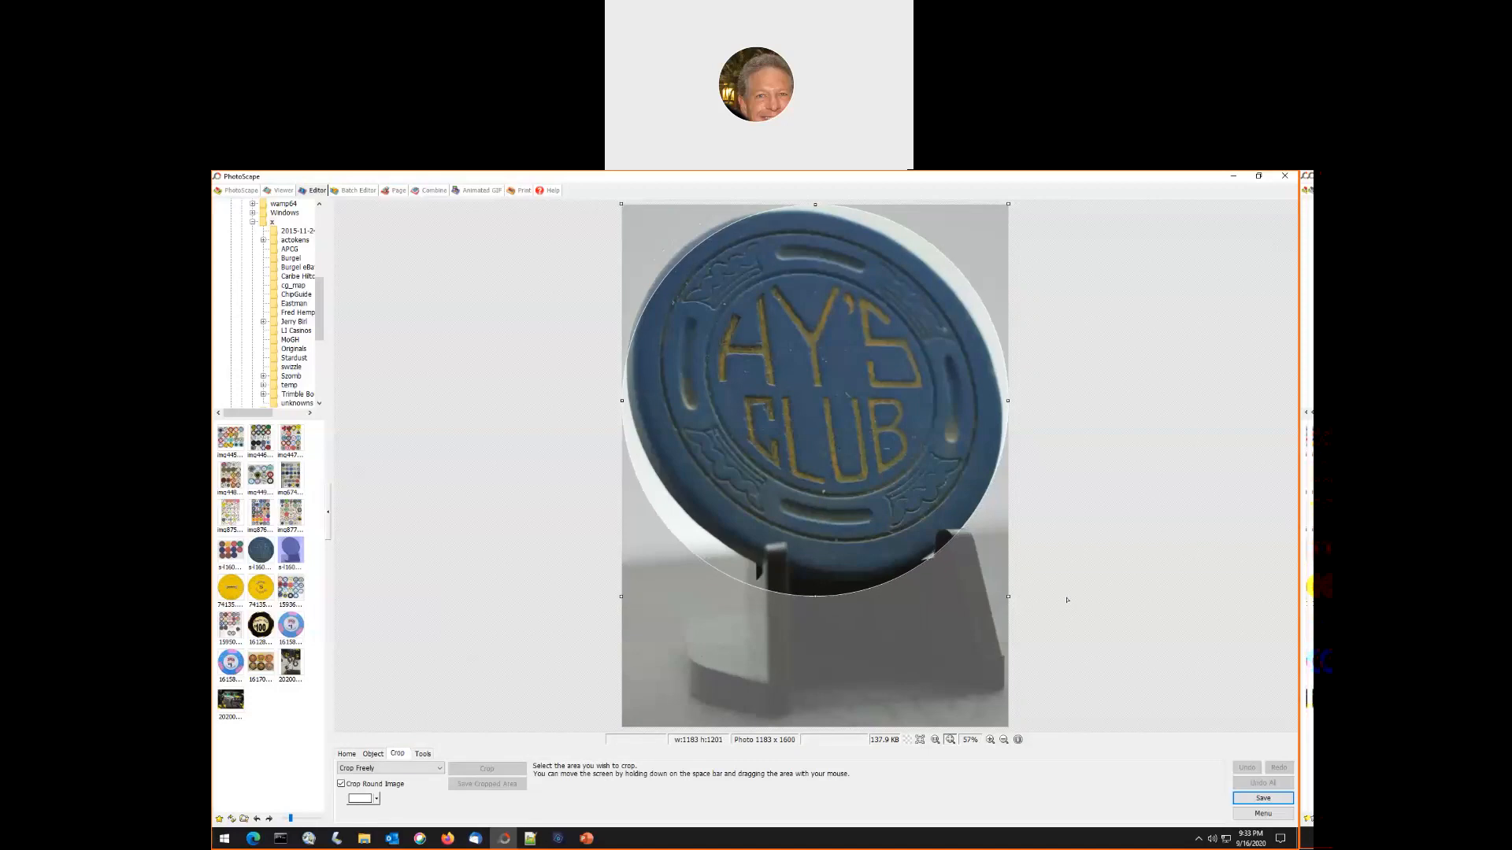
pyautogui.click(378, 784)
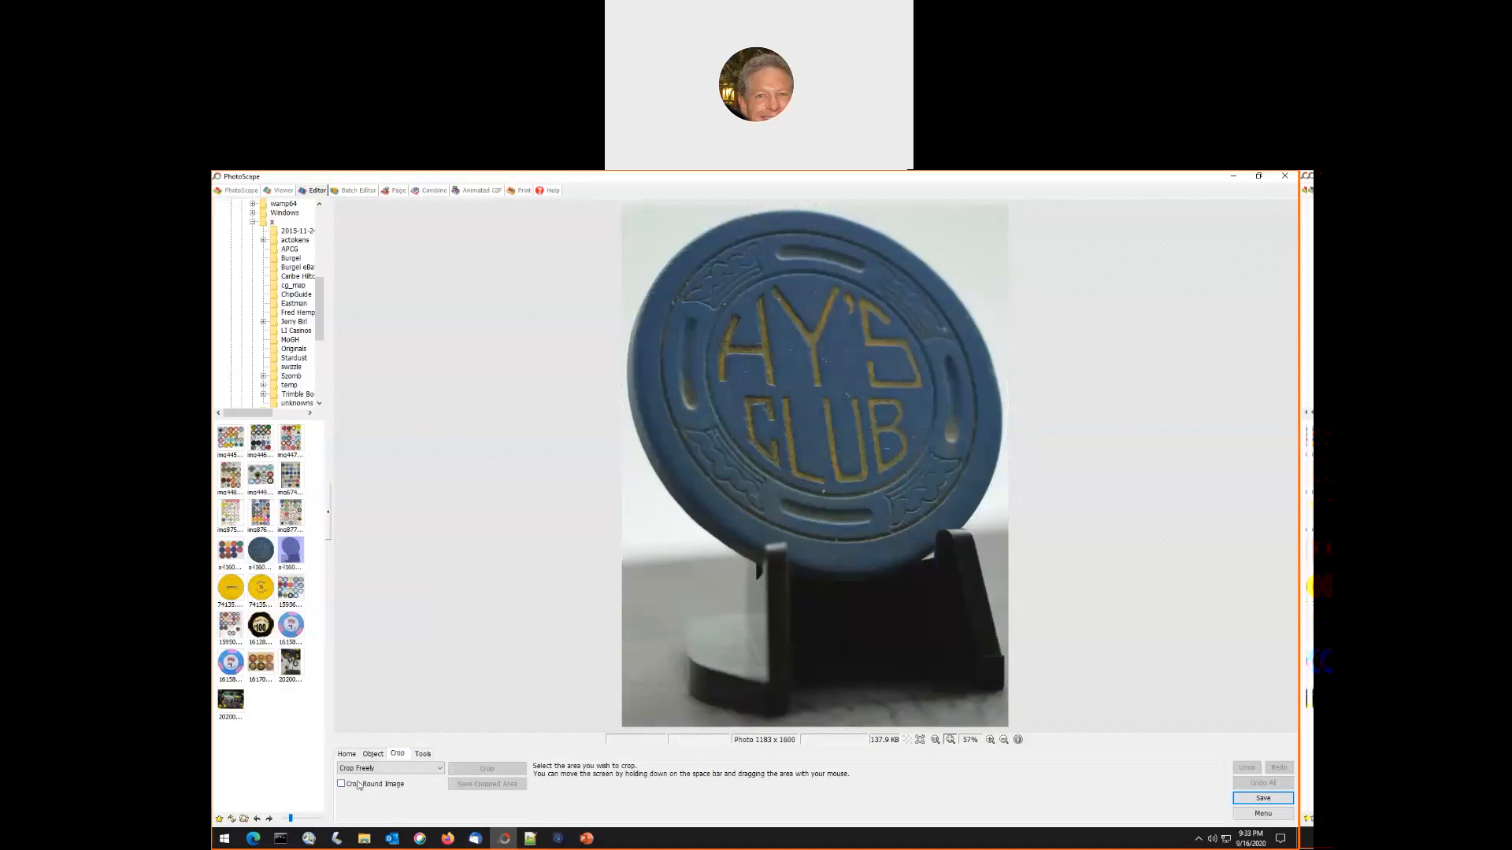
pyautogui.moveTo(615, 205); pyautogui.dragTo(1142, 603)
pyautogui.click(486, 768)
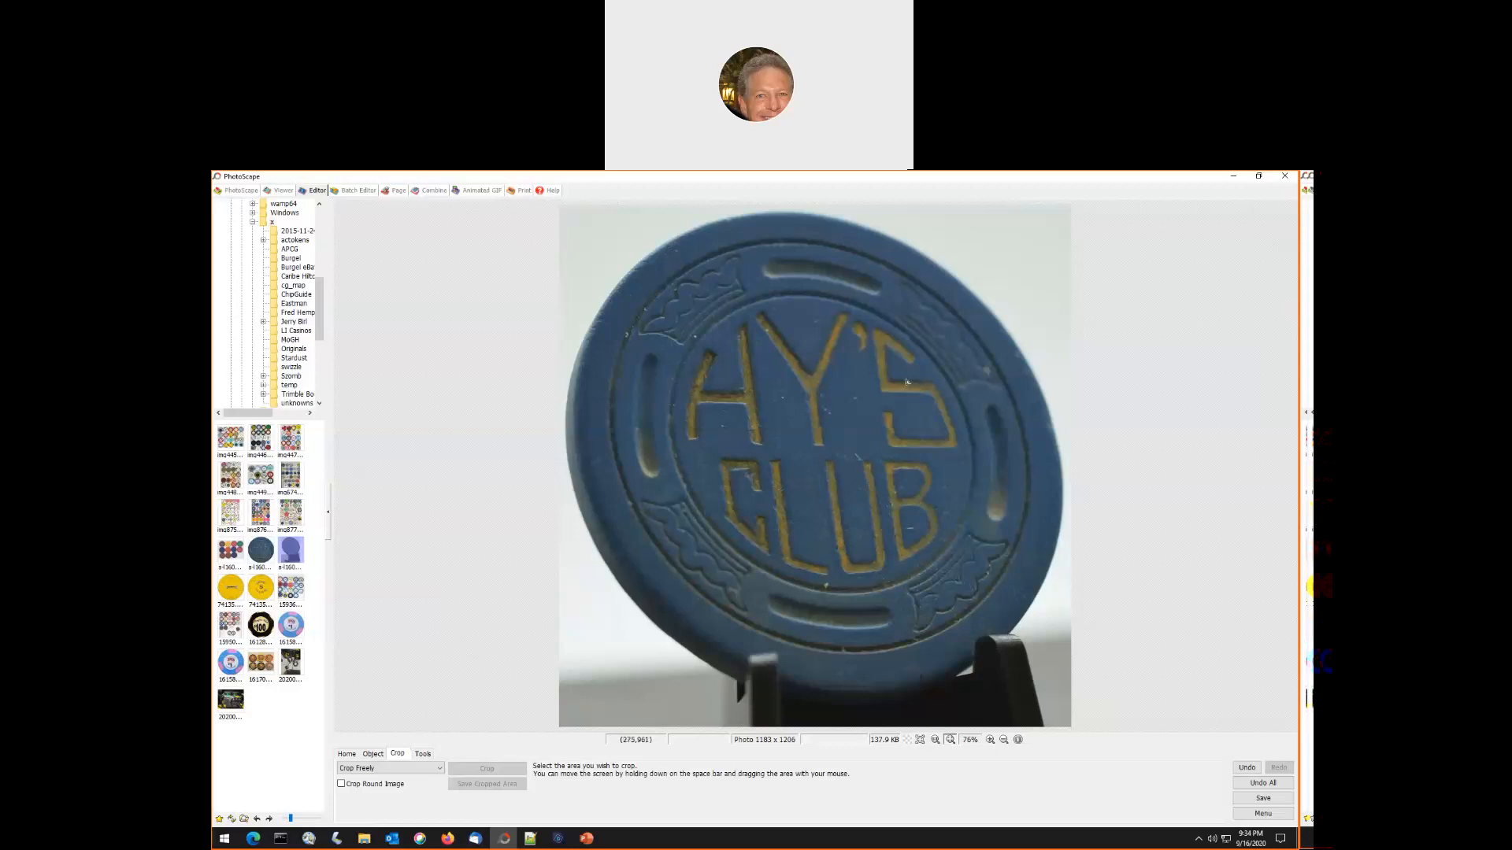
# - Rotate the Hy's Club photo by 47 degrees without keeping the original size
pyautogui.moveTo(974, 298); pyautogui.dragTo(753, 502)
pyautogui.click(989, 311)
pyautogui.click(345, 754)
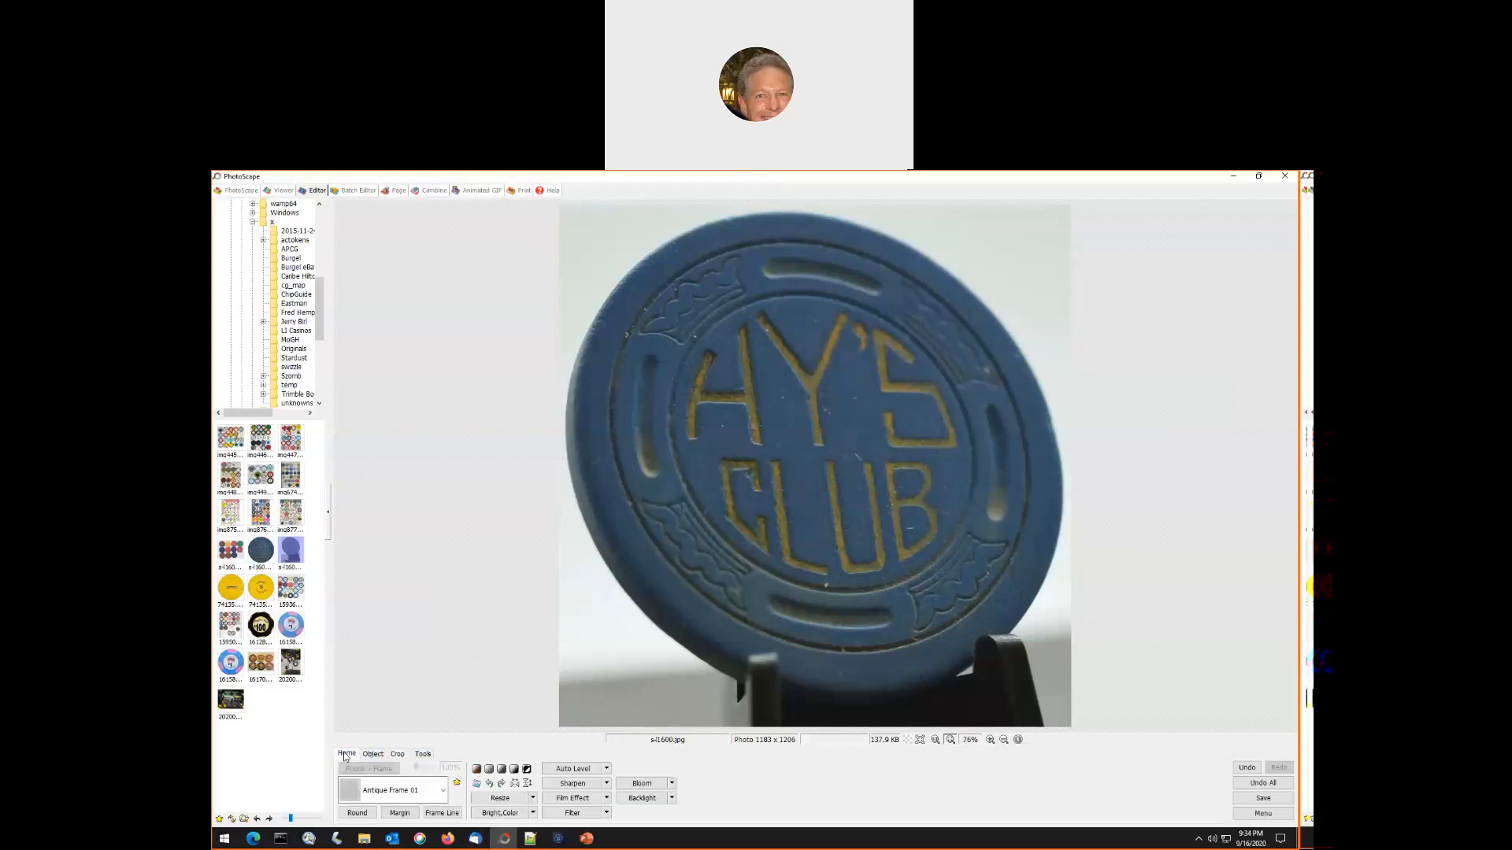
pyautogui.click(478, 784)
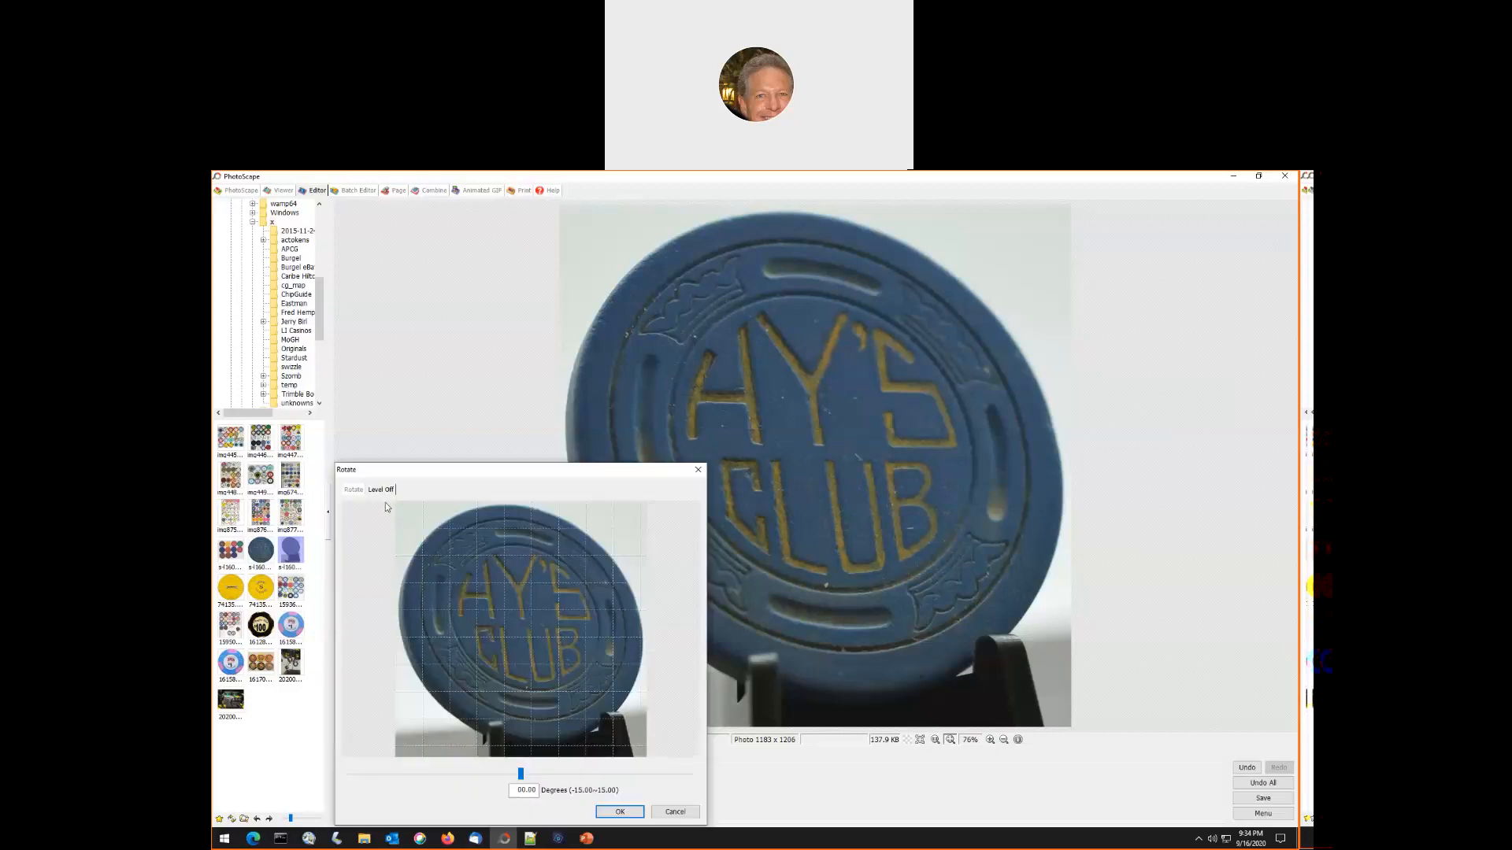
pyautogui.click(354, 490)
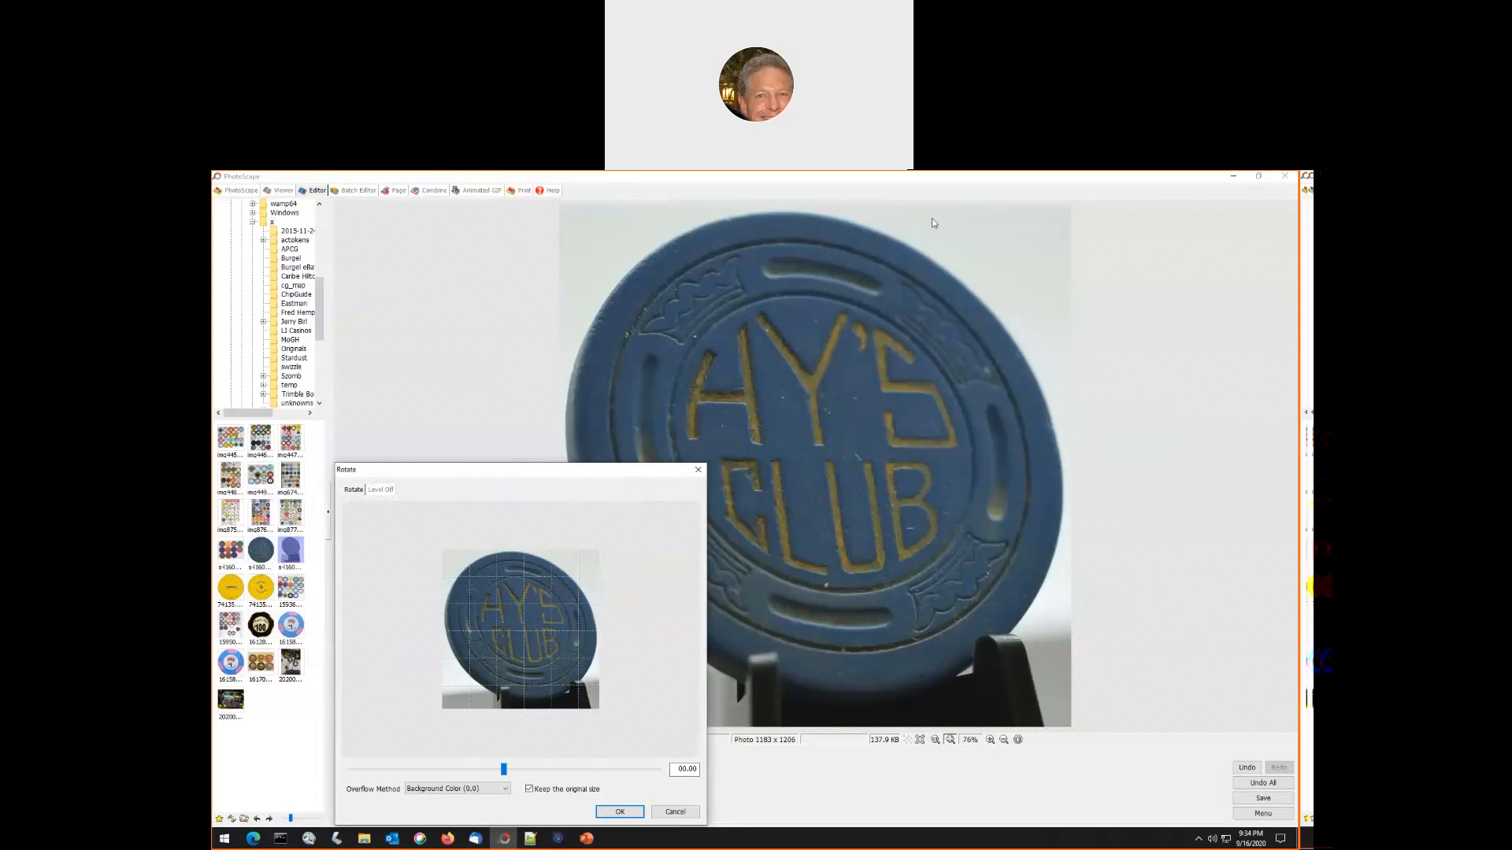
pyautogui.click(967, 175)
pyautogui.moveTo(504, 769); pyautogui.dragTo(549, 775)
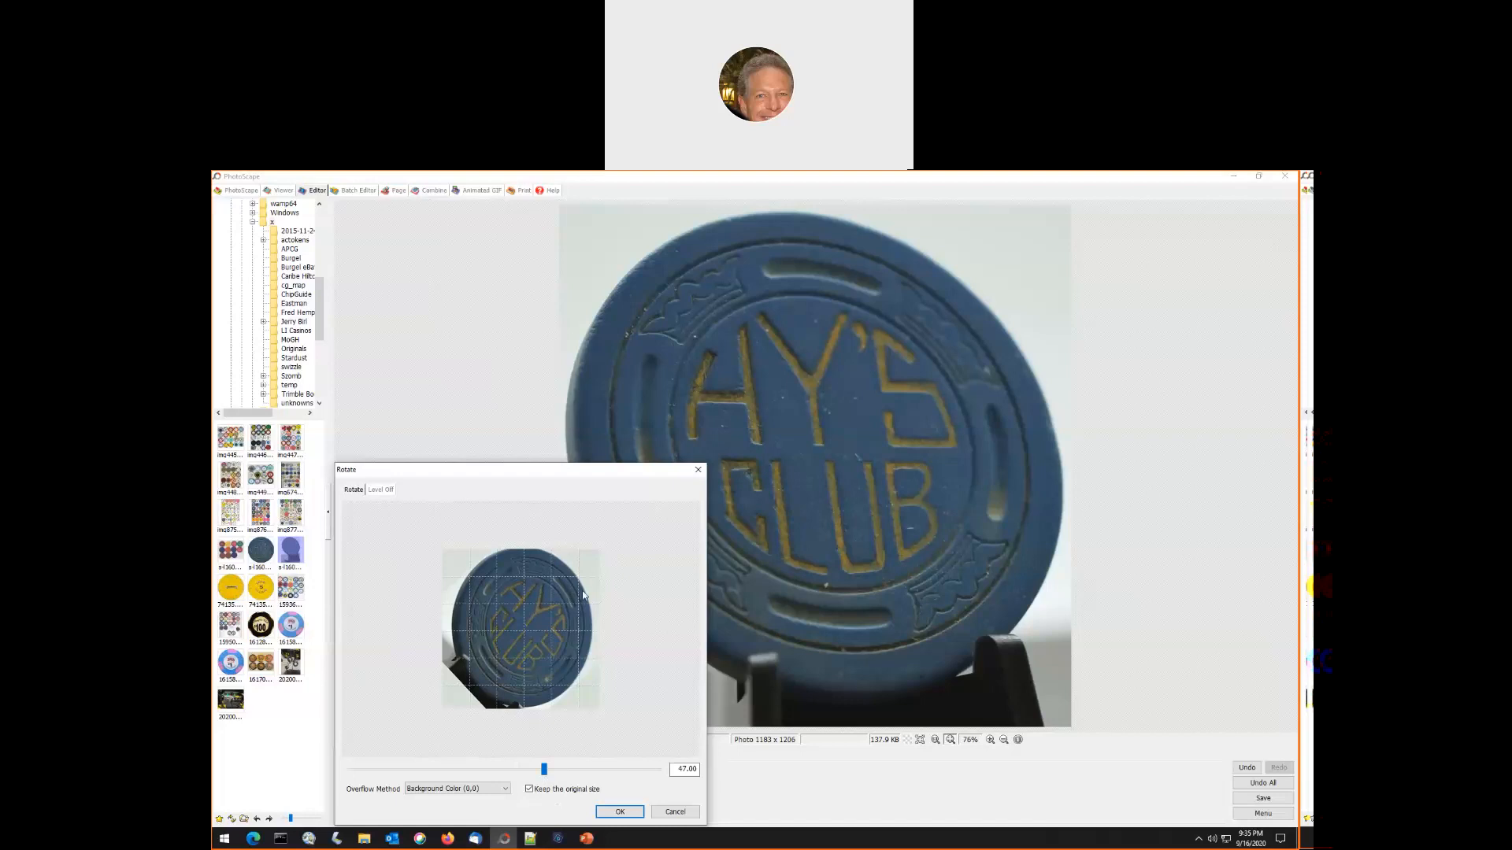
pyautogui.click(529, 790)
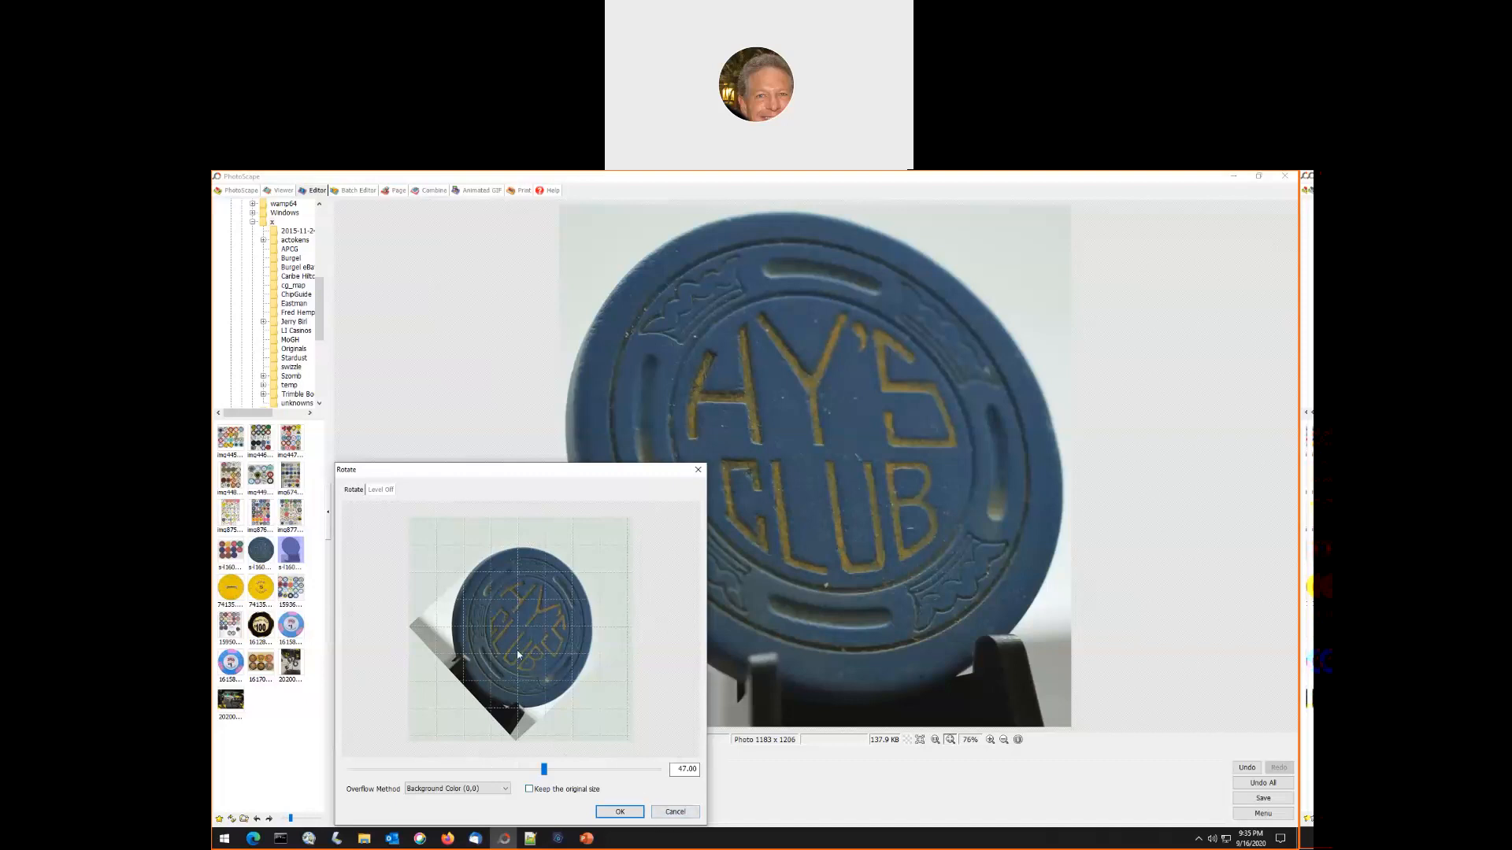
pyautogui.click(618, 811)
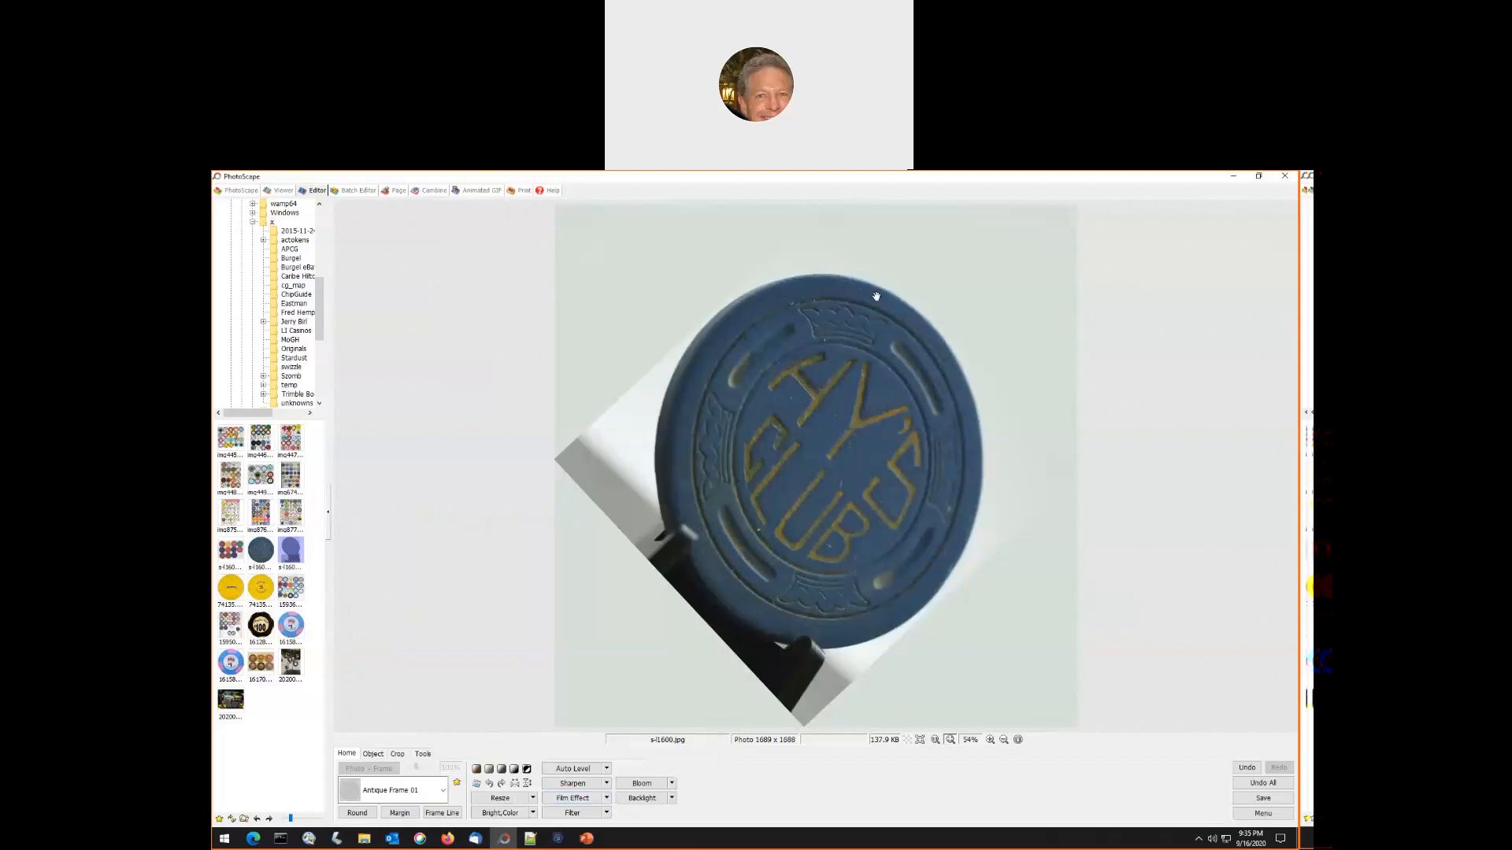
# - Fit a round crop selection of about 1001 × 1178 px to the rotated Hy's Club chip's face and crop it
pyautogui.click(398, 755)
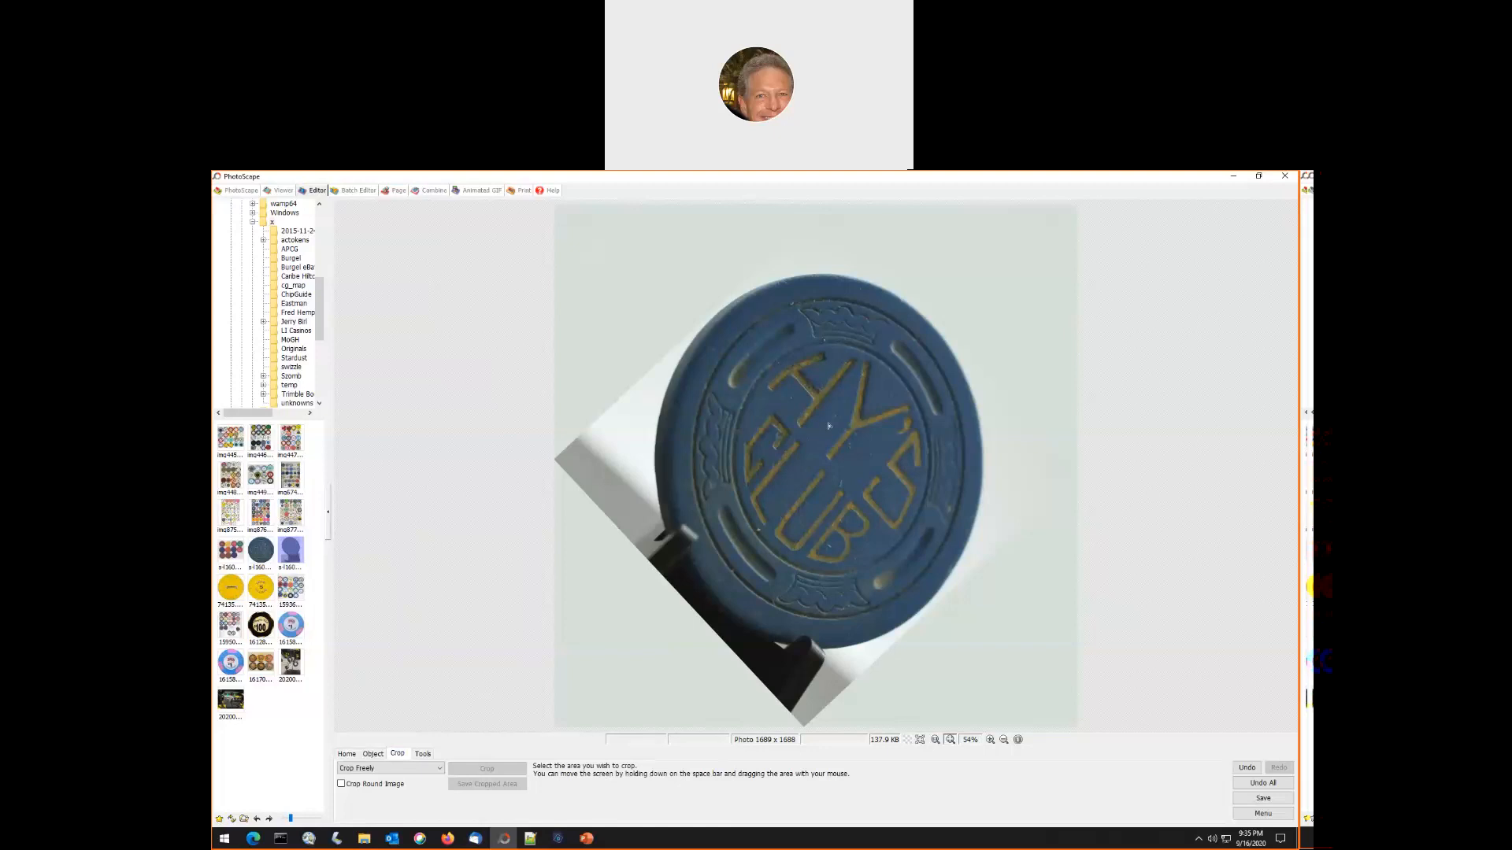
pyautogui.moveTo(821, 276); pyautogui.dragTo(855, 652)
pyautogui.click(342, 785)
pyautogui.moveTo(825, 283); pyautogui.dragTo(841, 644)
pyautogui.moveTo(822, 459); pyautogui.dragTo(671, 474)
pyautogui.moveTo(840, 459); pyautogui.dragTo(981, 473)
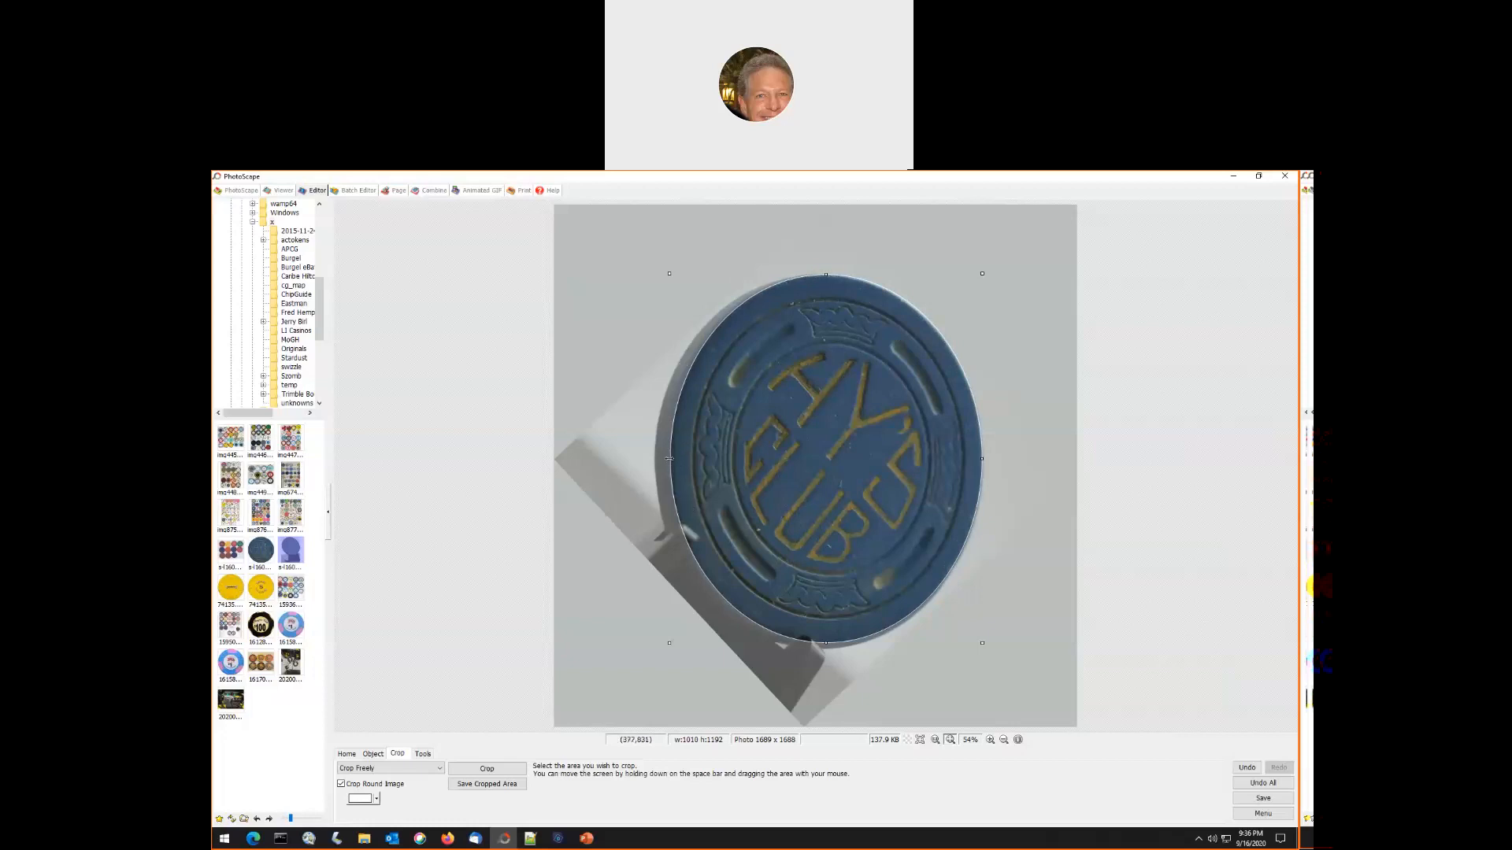
pyautogui.moveTo(669, 458); pyautogui.dragTo(671, 459)
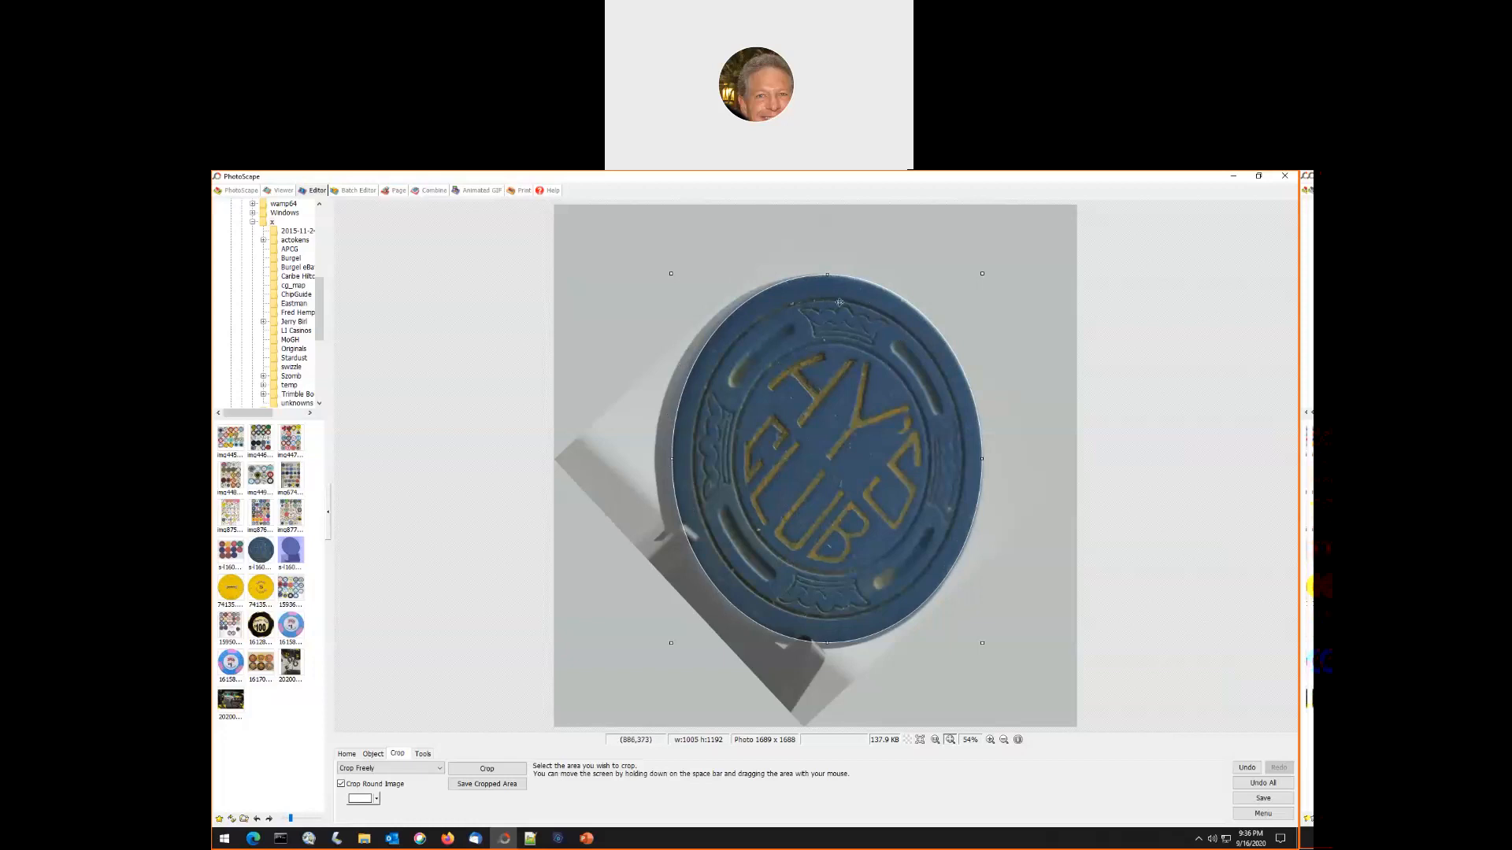
pyautogui.moveTo(826, 274); pyautogui.dragTo(826, 277)
pyautogui.moveTo(826, 643); pyautogui.dragTo(828, 641)
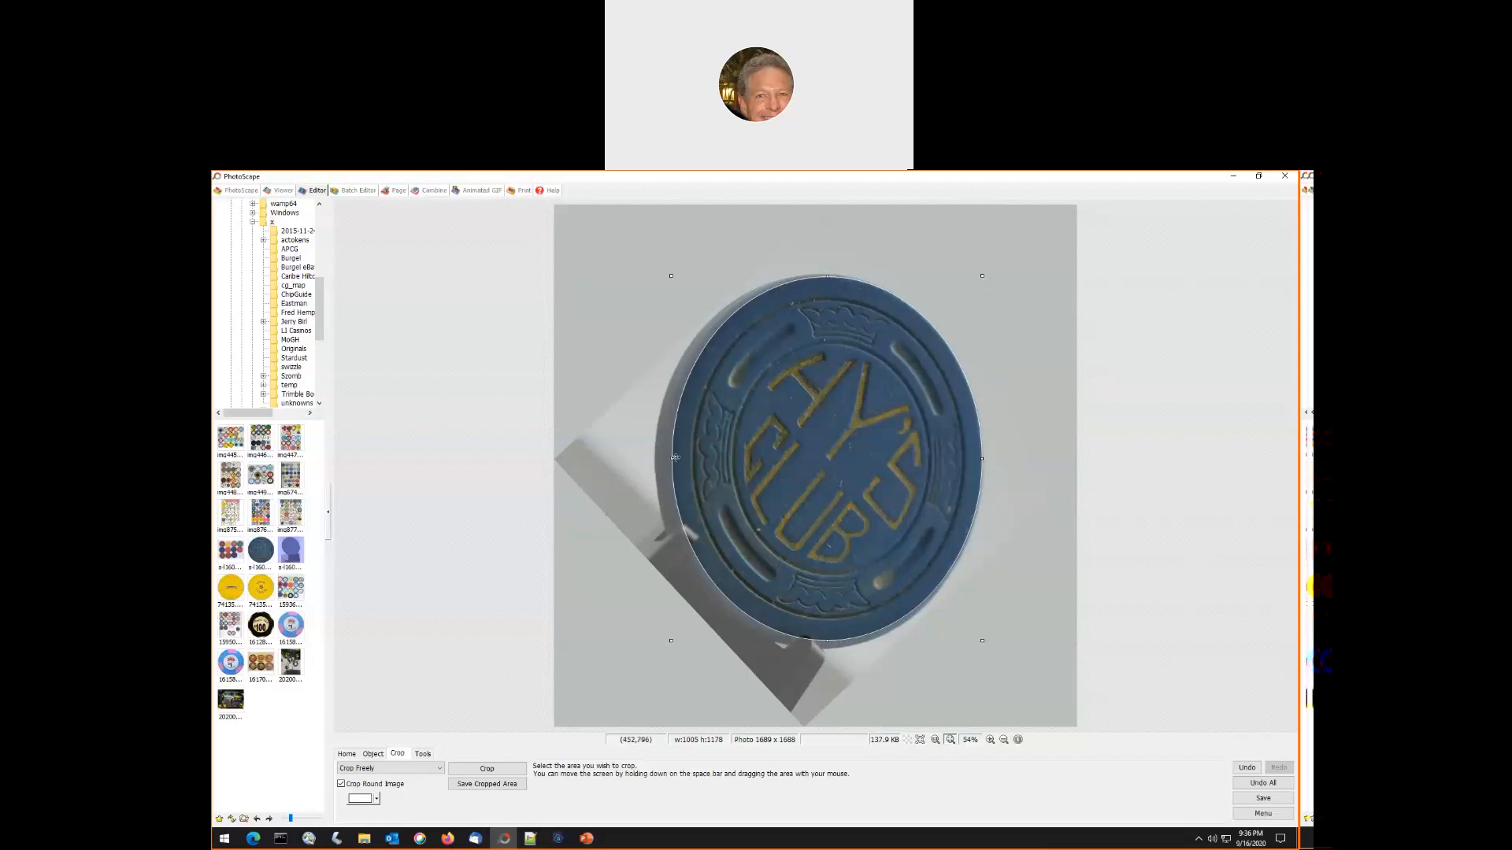
pyautogui.moveTo(671, 459); pyautogui.dragTo(672, 459)
pyautogui.click(507, 770)
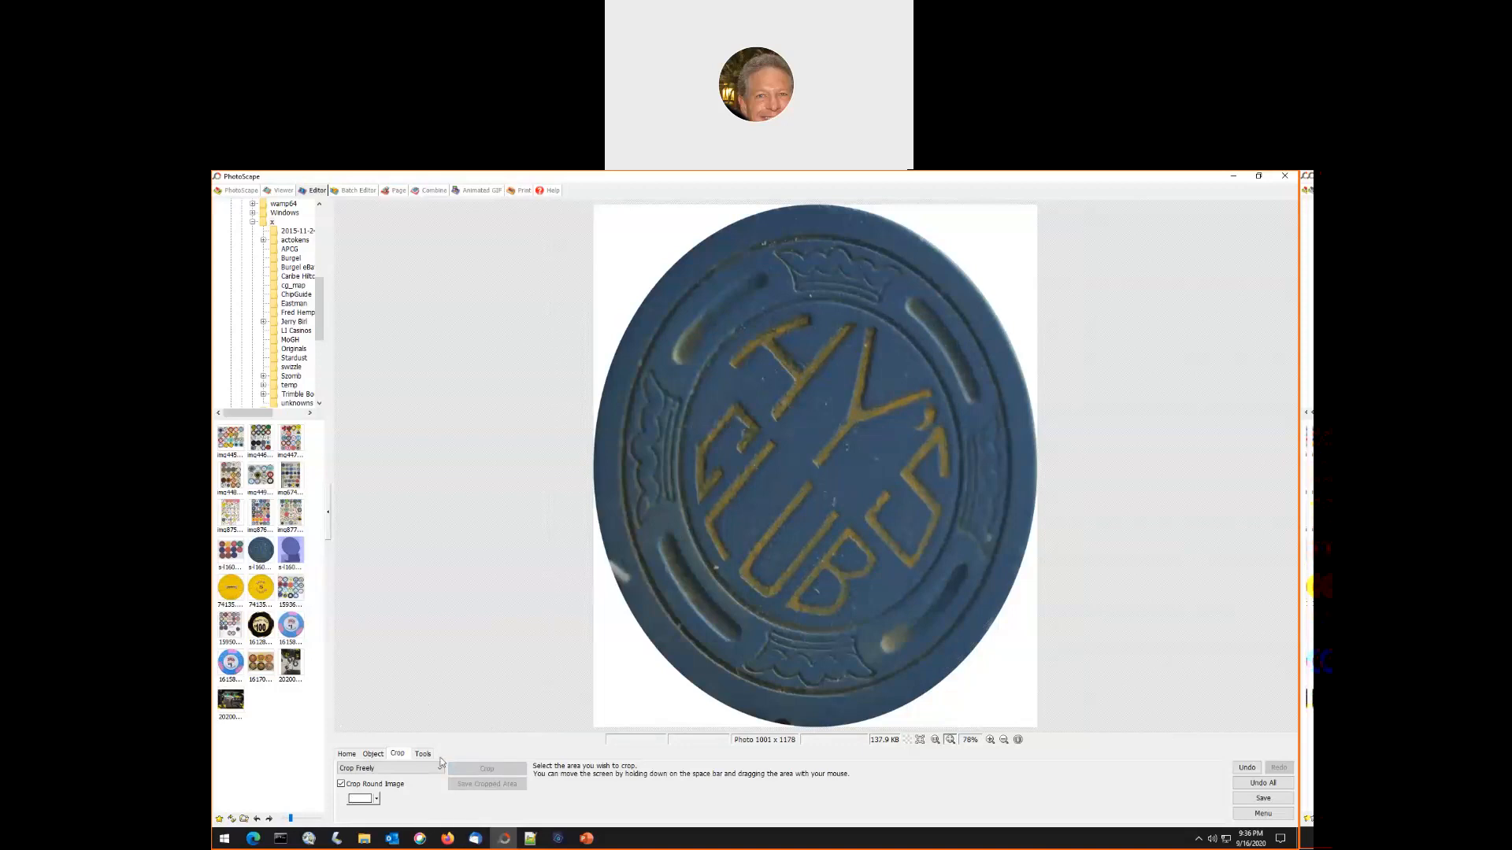
# - Resize the cropped Hy's Club chip to 1001 × 1001 px without preserving the aspect ratio
pyautogui.click(347, 755)
pyautogui.click(495, 799)
pyautogui.click(411, 751)
pyautogui.click(470, 729)
pyautogui.doubleClick(468, 729)
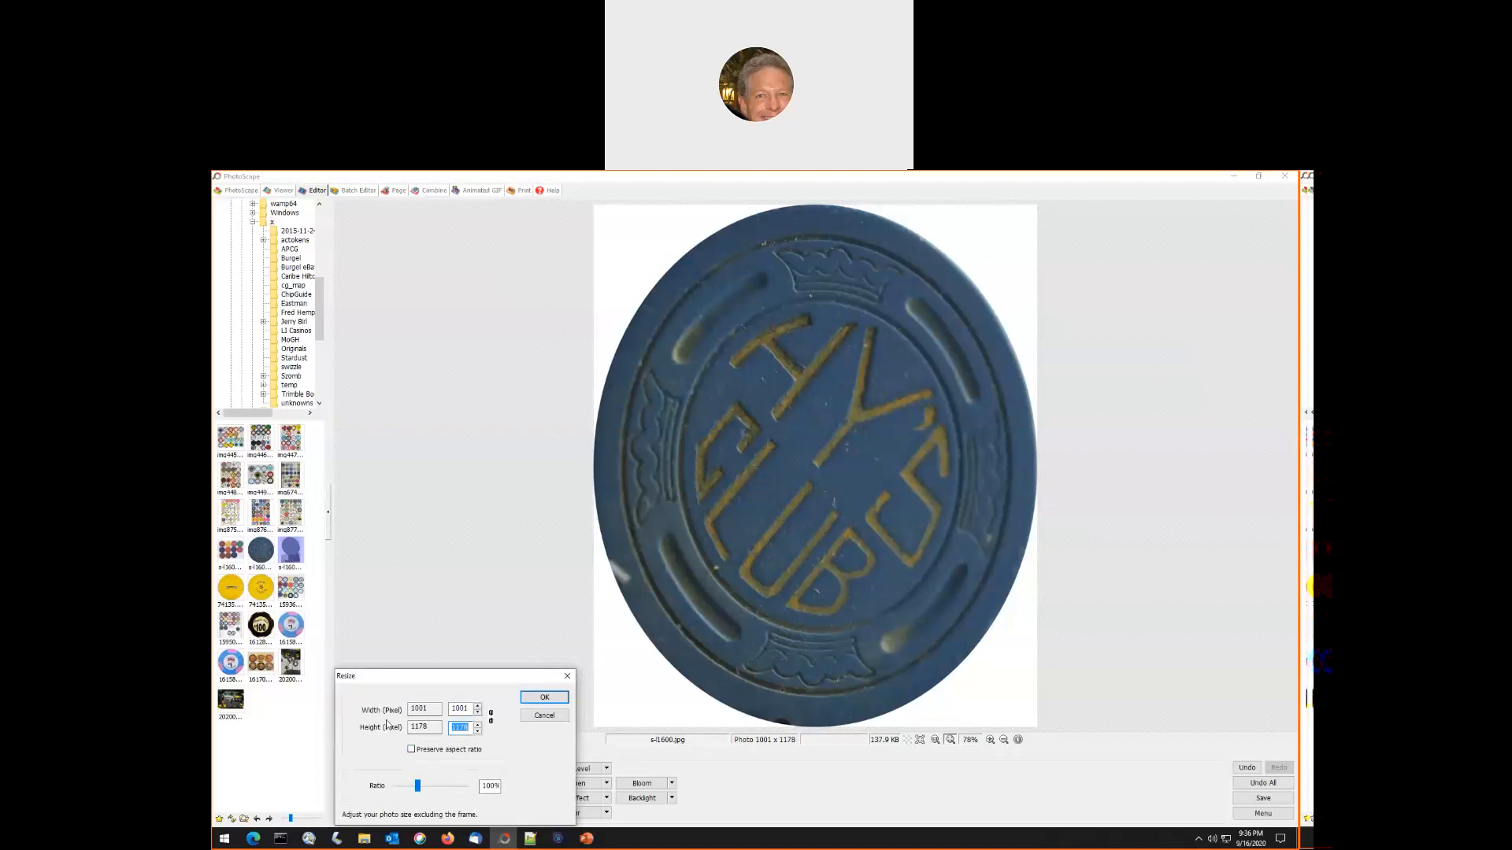
pyautogui.write('1001')
pyautogui.click(542, 698)
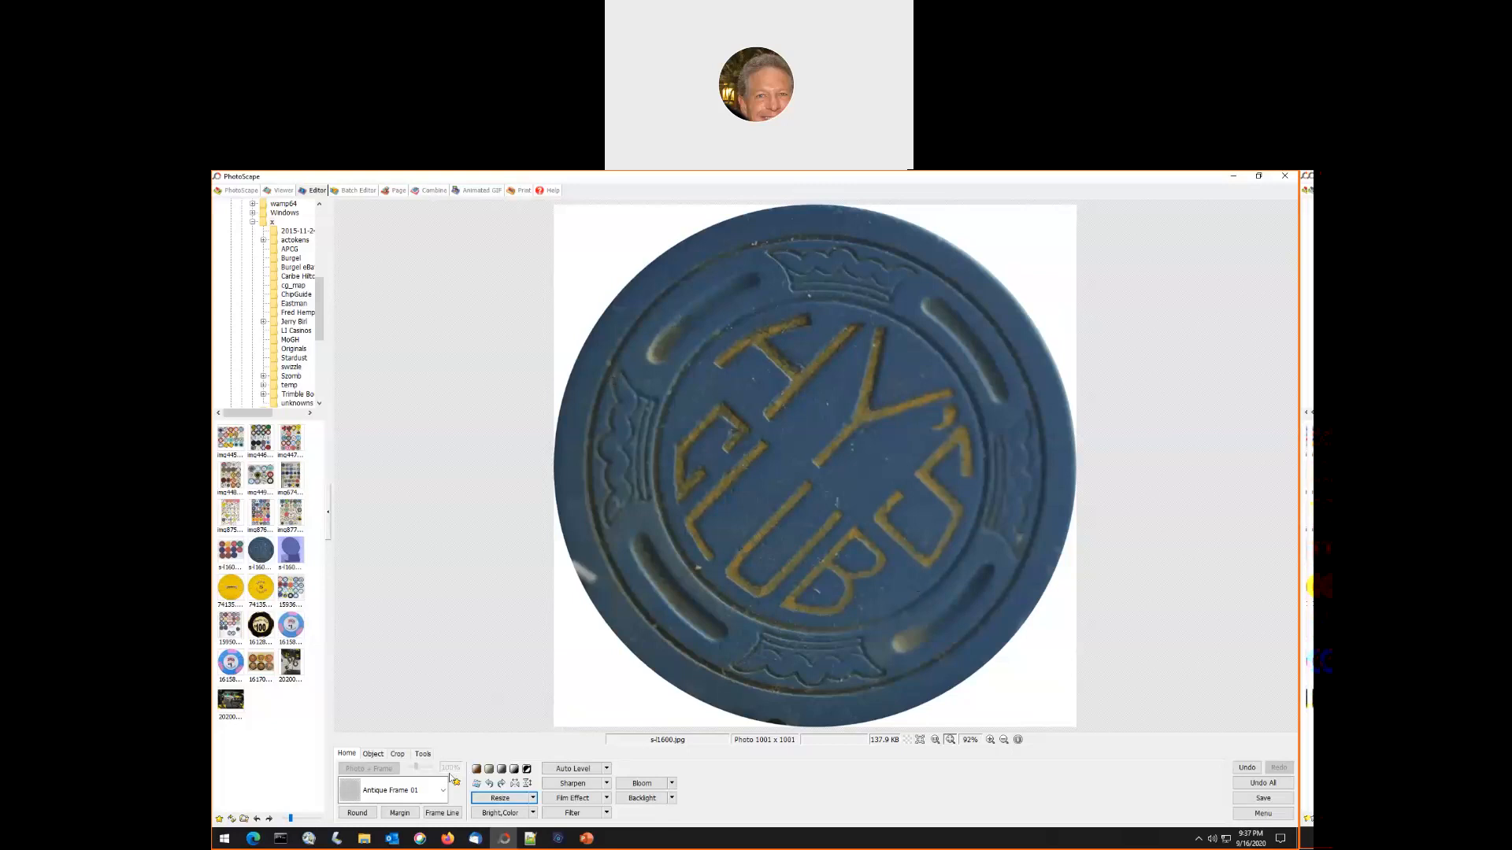
# - Rotate the Hy's Club chip by -44 degrees at its original size so the lettering stands upright
pyautogui.click(477, 784)
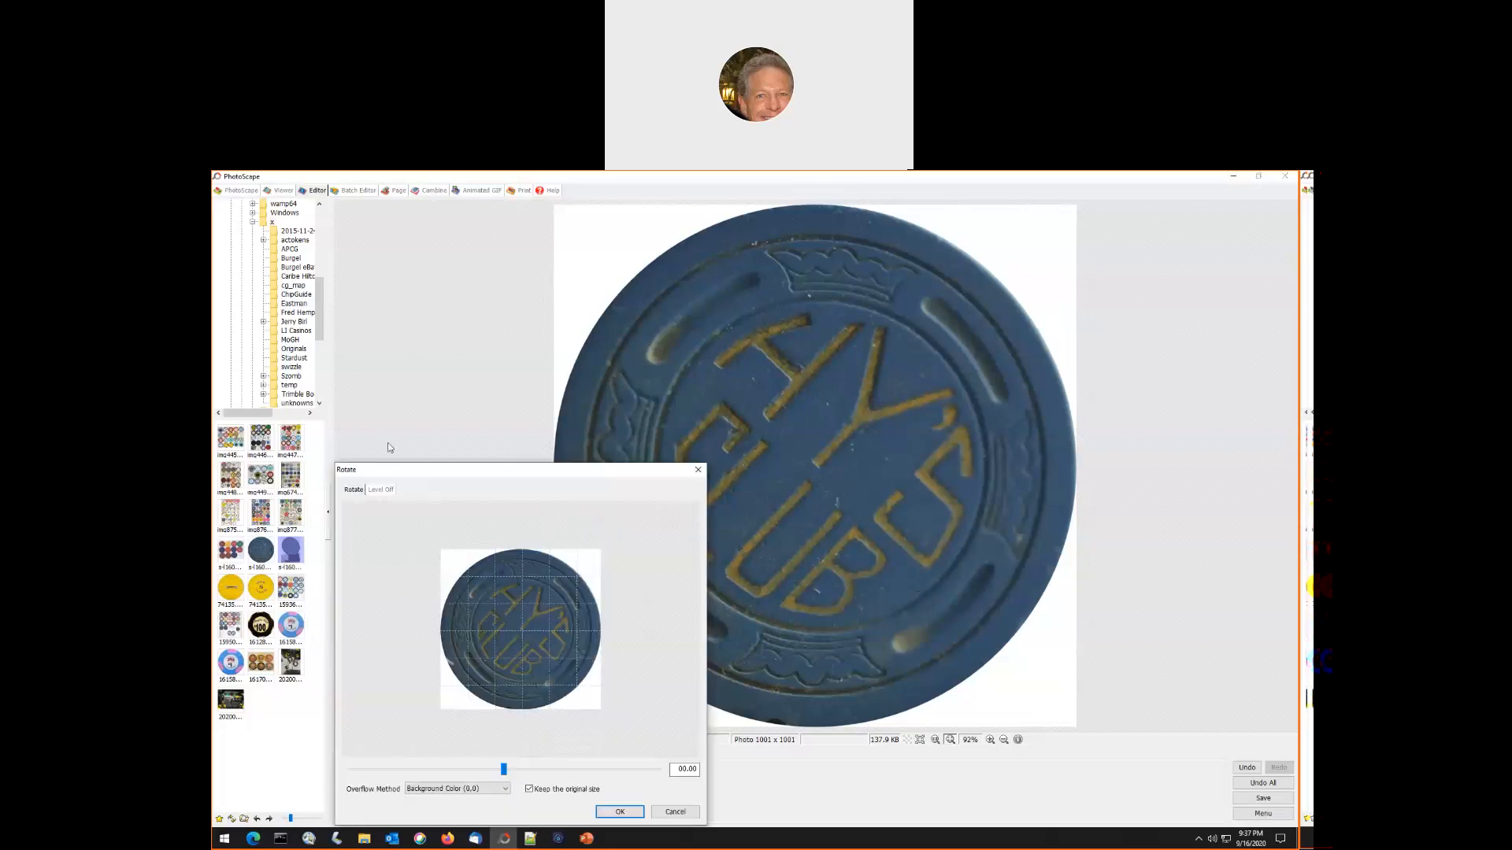
pyautogui.click(378, 492)
pyautogui.click(362, 495)
pyautogui.moveTo(503, 773); pyautogui.dragTo(466, 777)
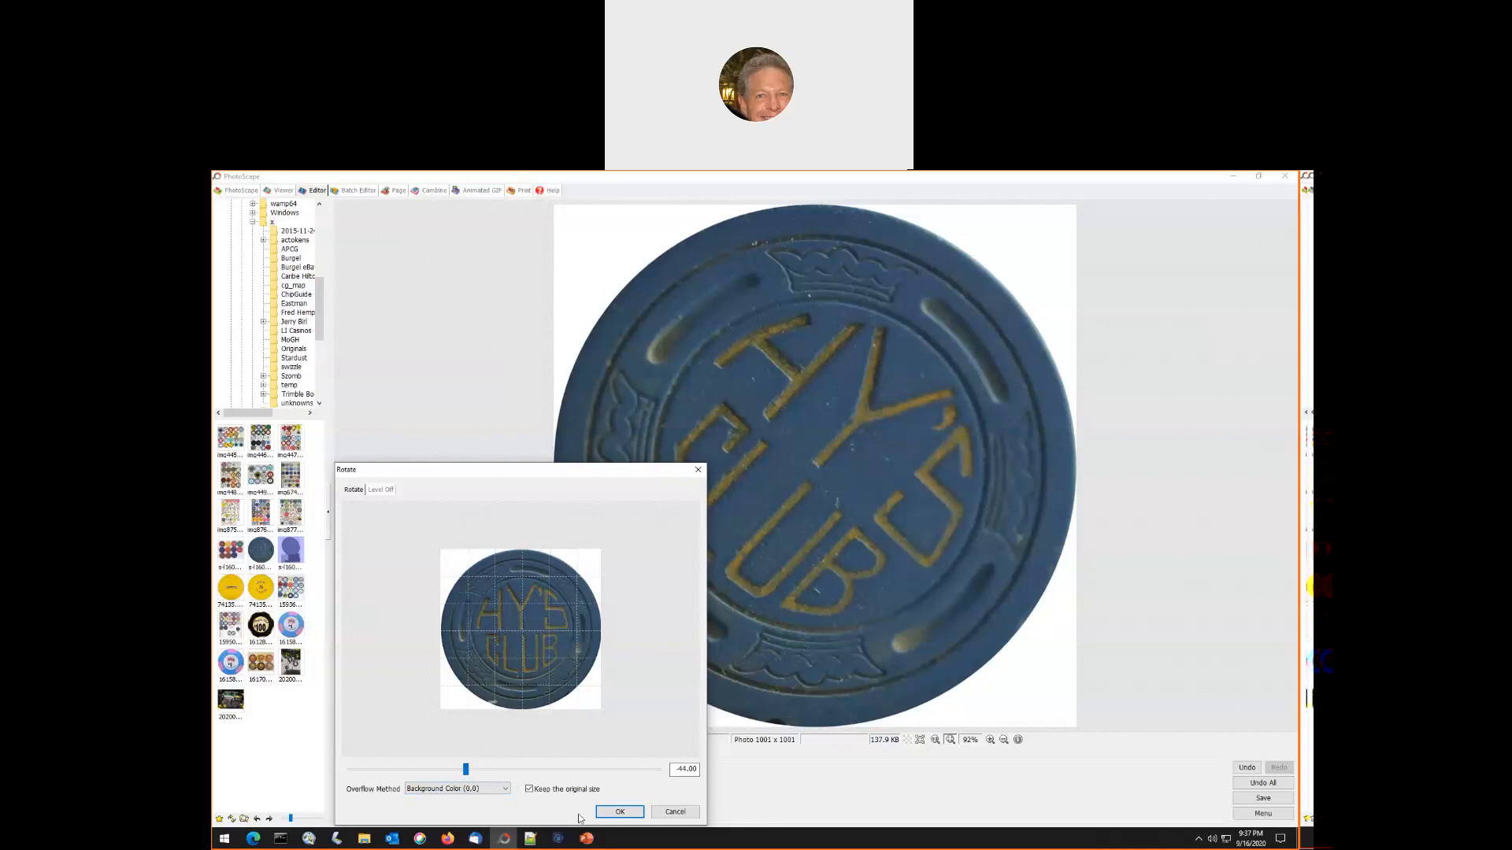
pyautogui.click(621, 813)
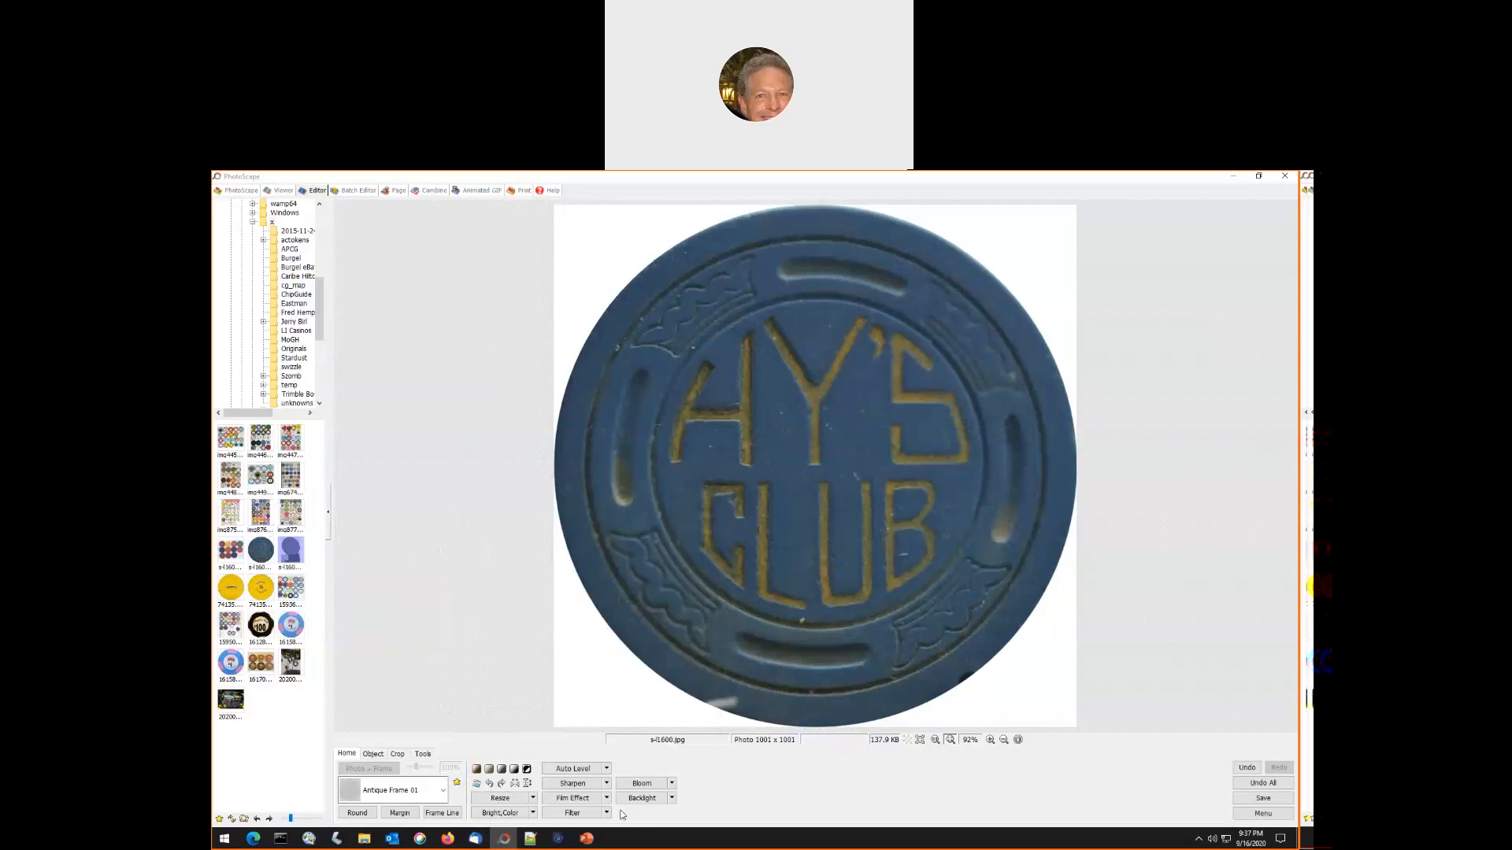
pyautogui.click(477, 784)
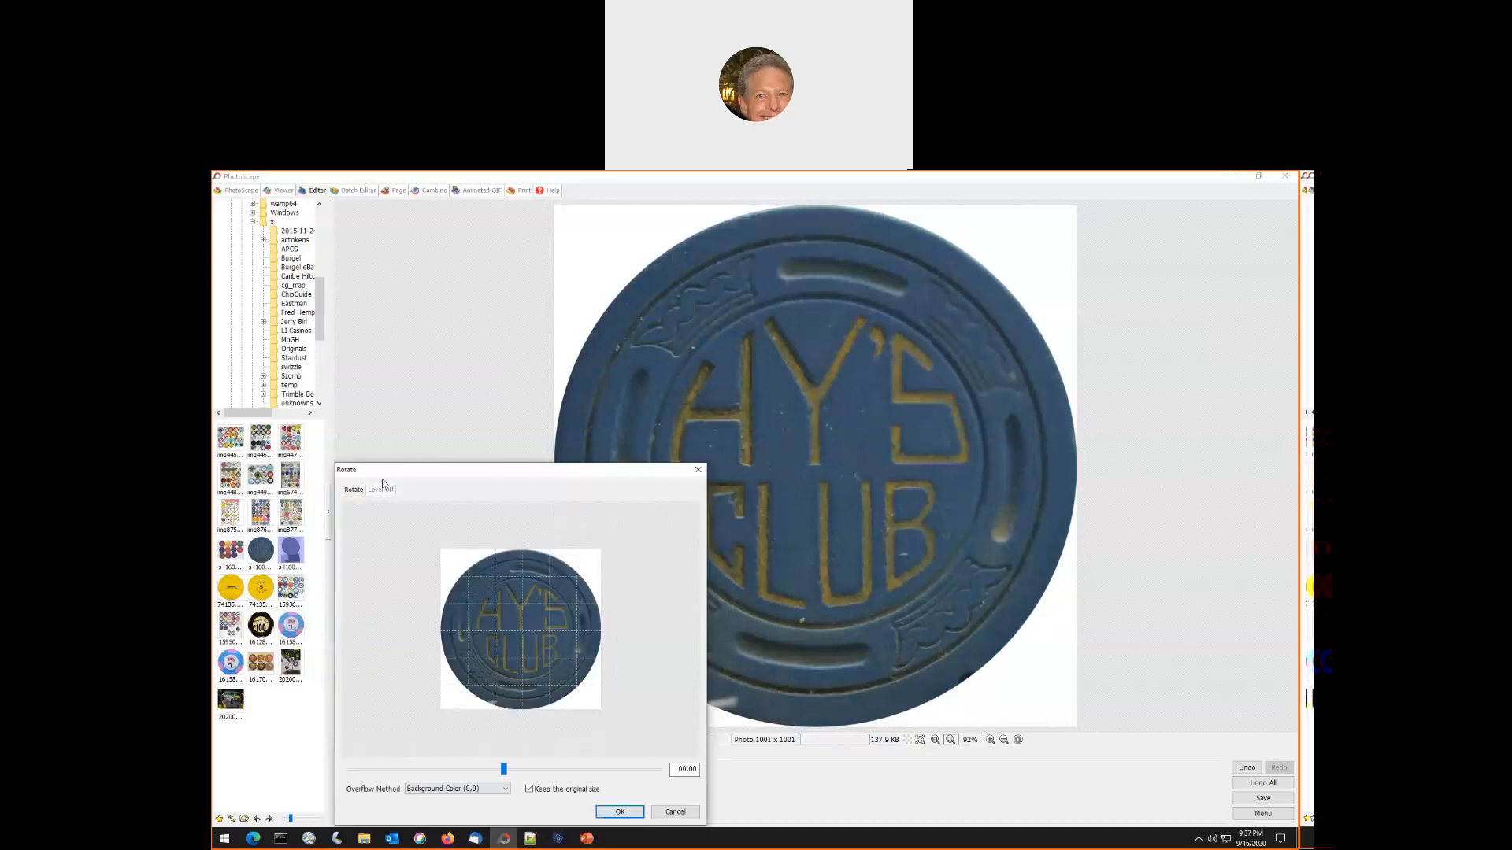
pyautogui.click(382, 489)
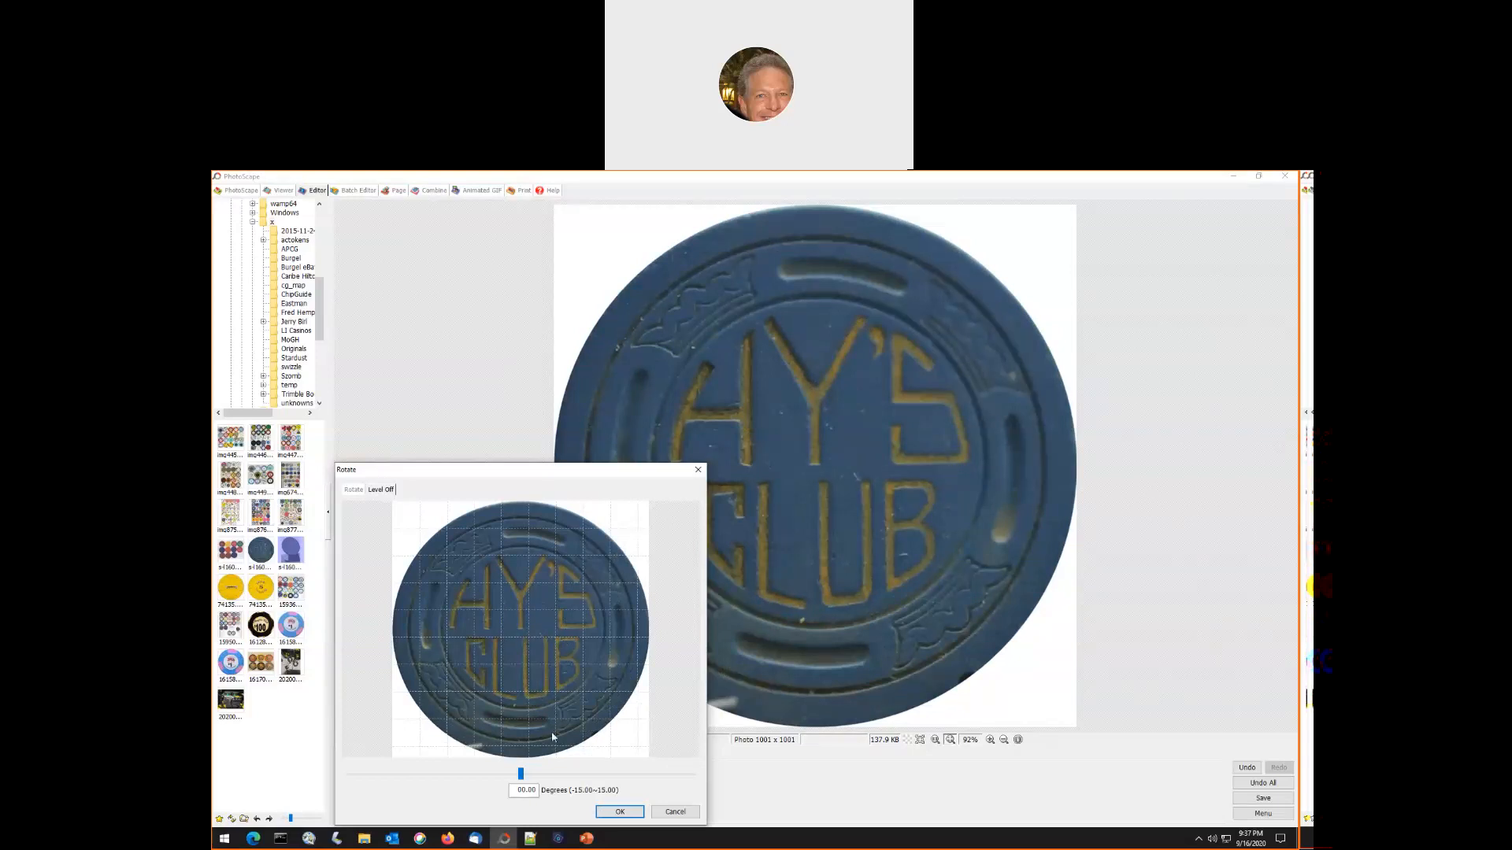
pyautogui.moveTo(522, 780); pyautogui.dragTo(525, 780)
pyautogui.click(353, 490)
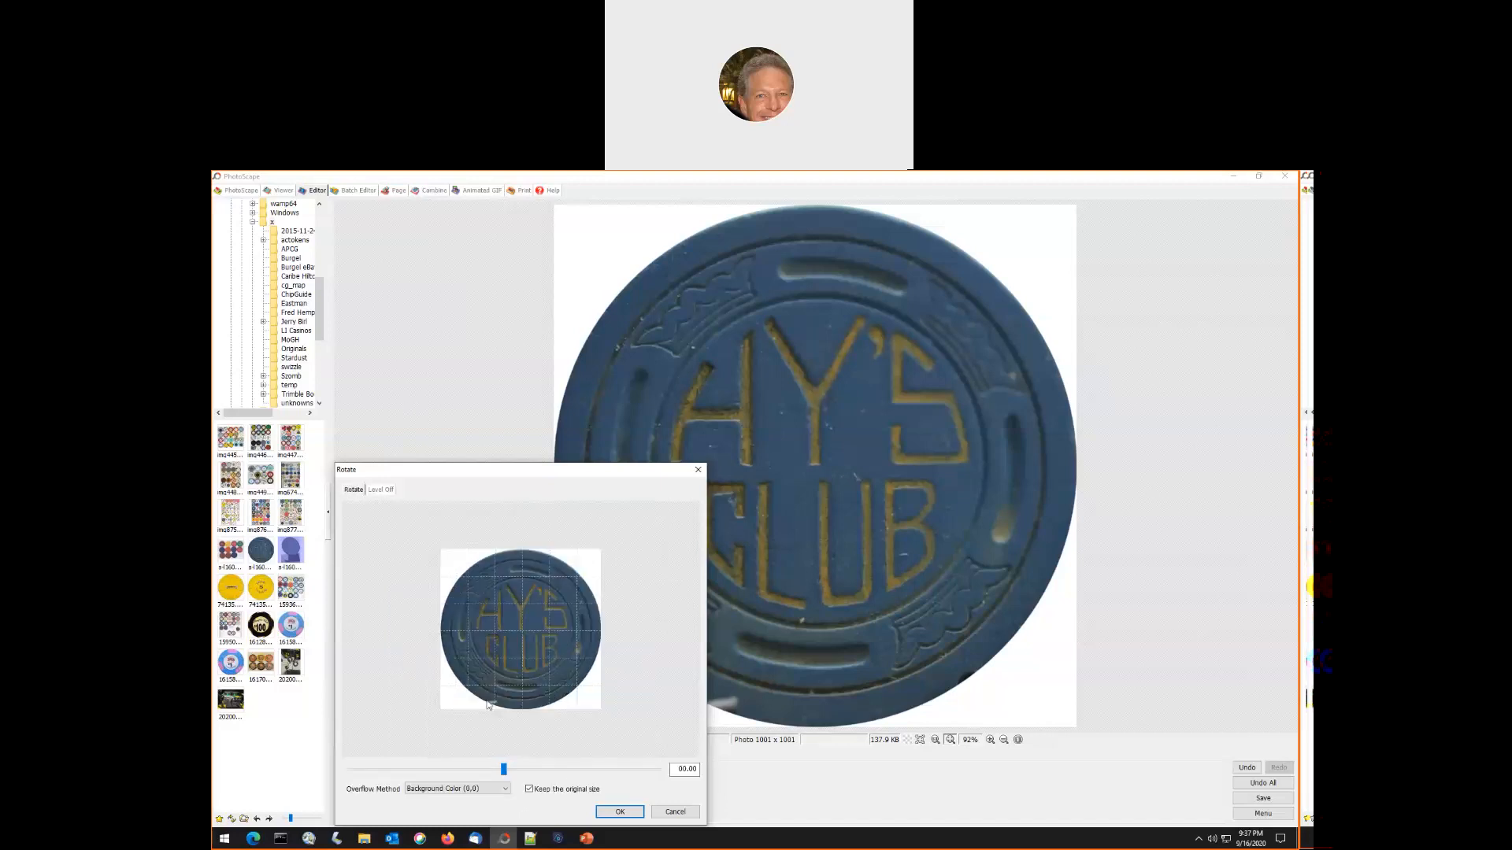
pyautogui.moveTo(686, 770); pyautogui.dragTo(712, 776)
pyautogui.click(623, 815)
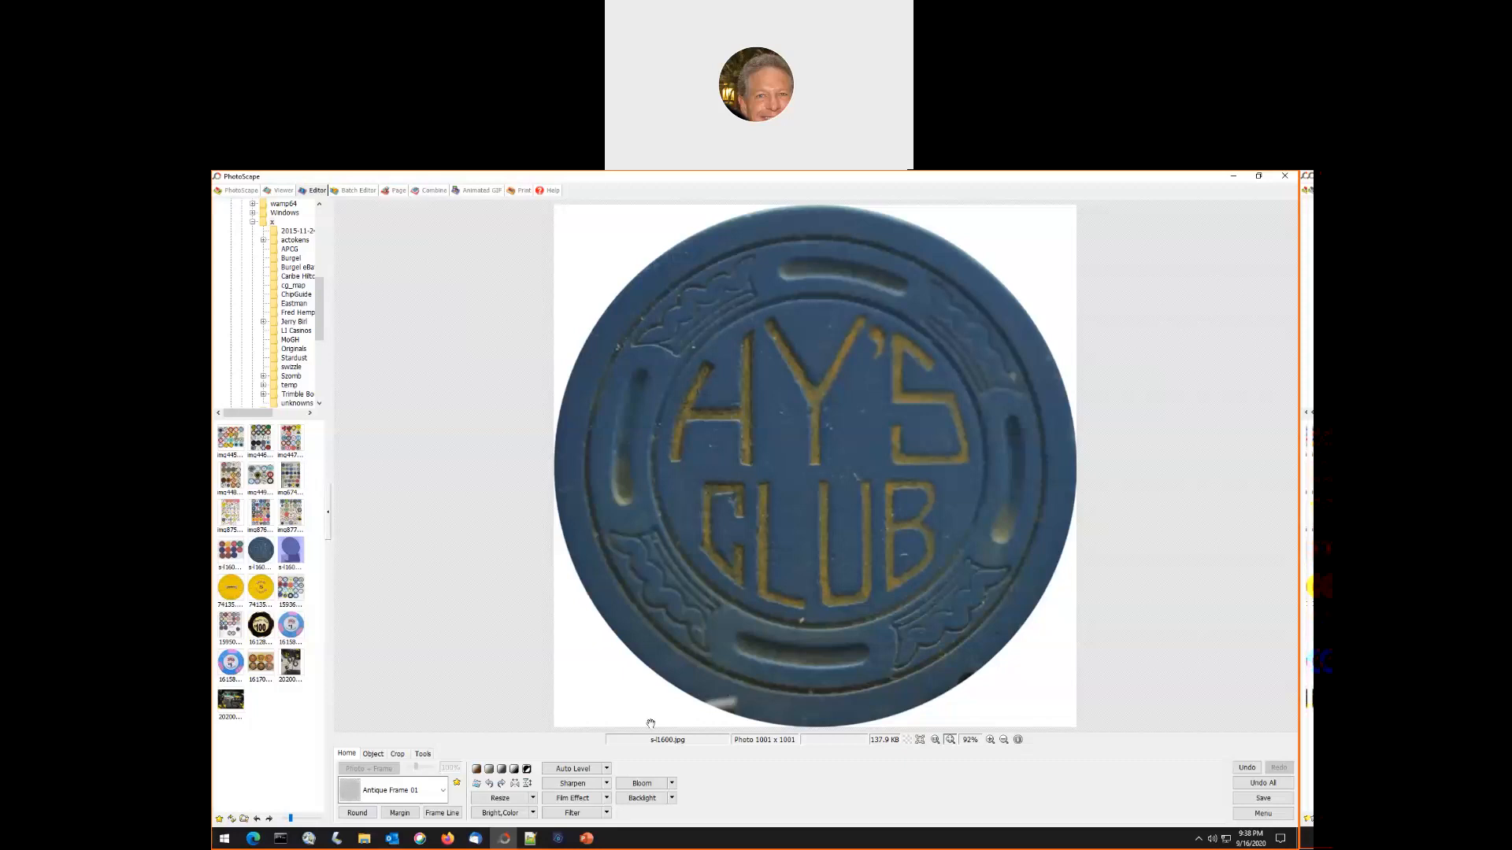
# - Clone blue chip surface over the white scratch on the lower left rim and the flaw on the lower right rim
pyautogui.click(424, 754)
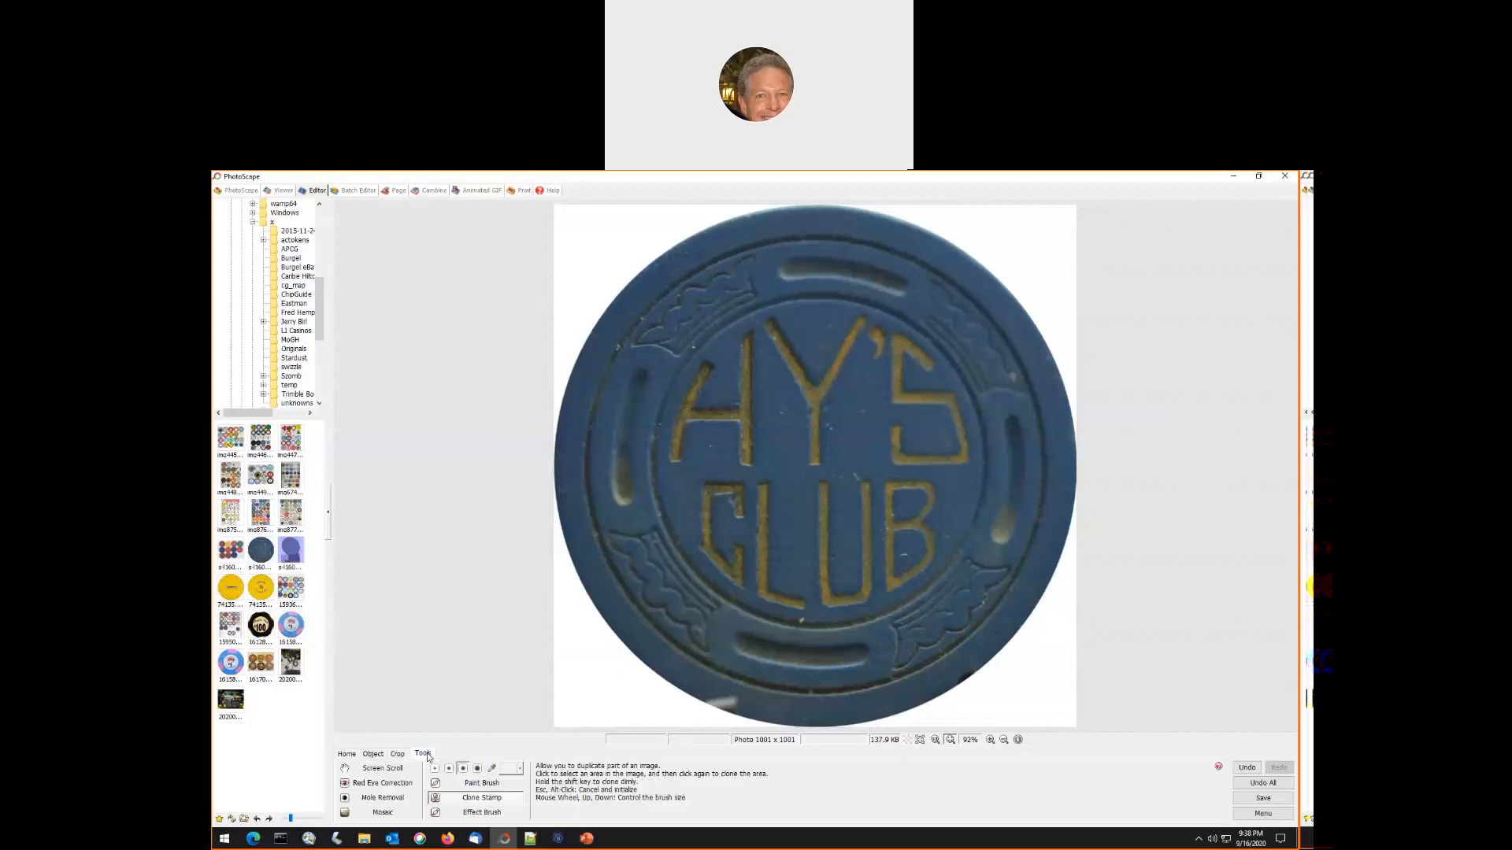
pyautogui.click(485, 802)
pyautogui.moveTo(690, 677); pyautogui.dragTo(718, 706)
pyautogui.moveTo(951, 677)
pyautogui.mouseDown()
pyautogui.moveTo(977, 671)
pyautogui.moveTo(954, 689)
pyautogui.mouseUp()
# - Crop the Hy's Club chip round at the full 1001 × 1001 px to trim the cloned spill outside its edge
pyautogui.click(398, 755)
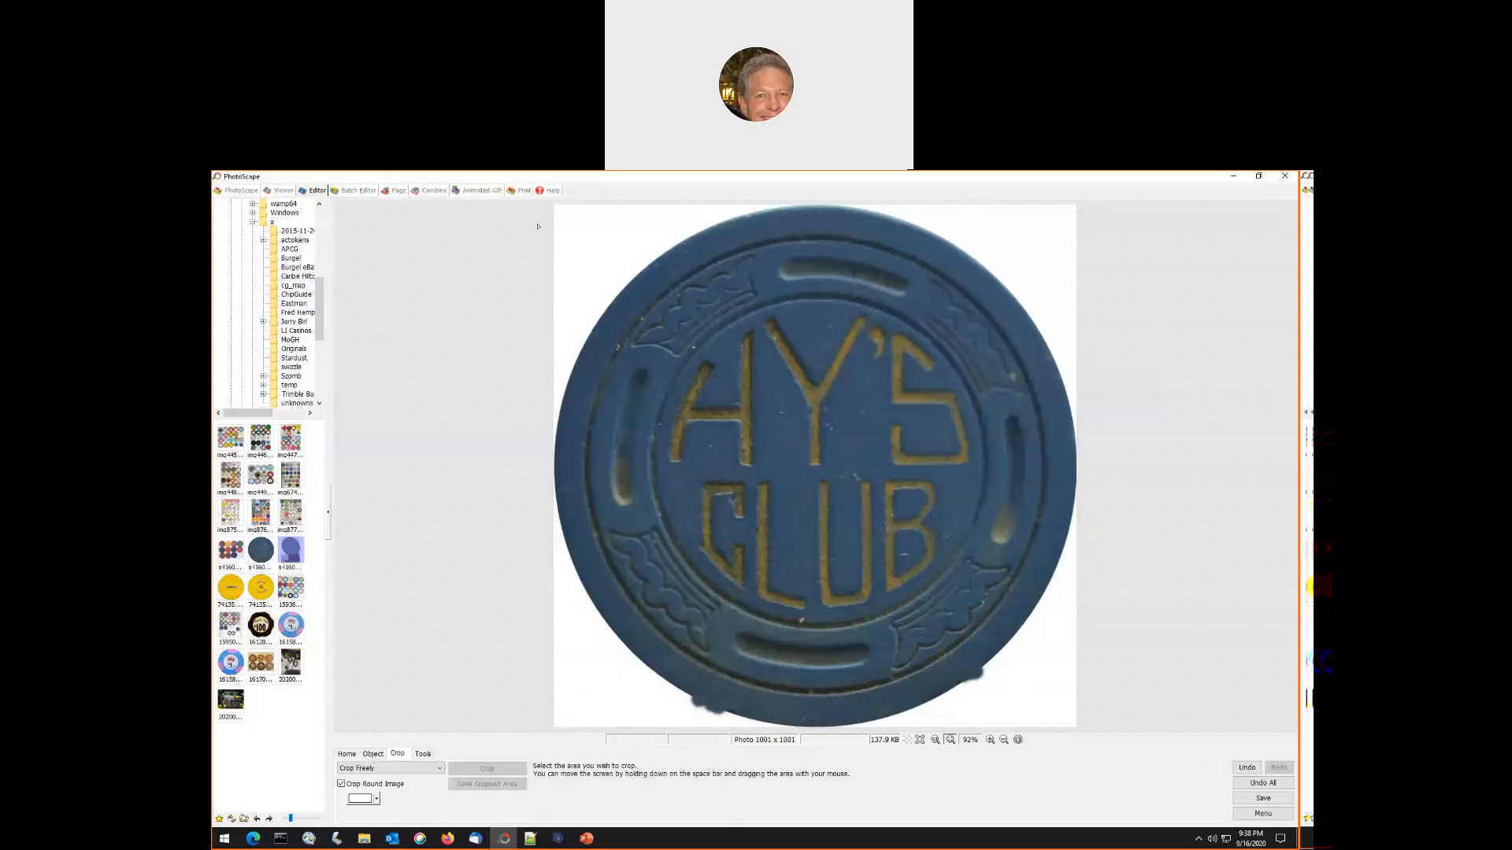
pyautogui.moveTo(553, 201); pyautogui.dragTo(1075, 722)
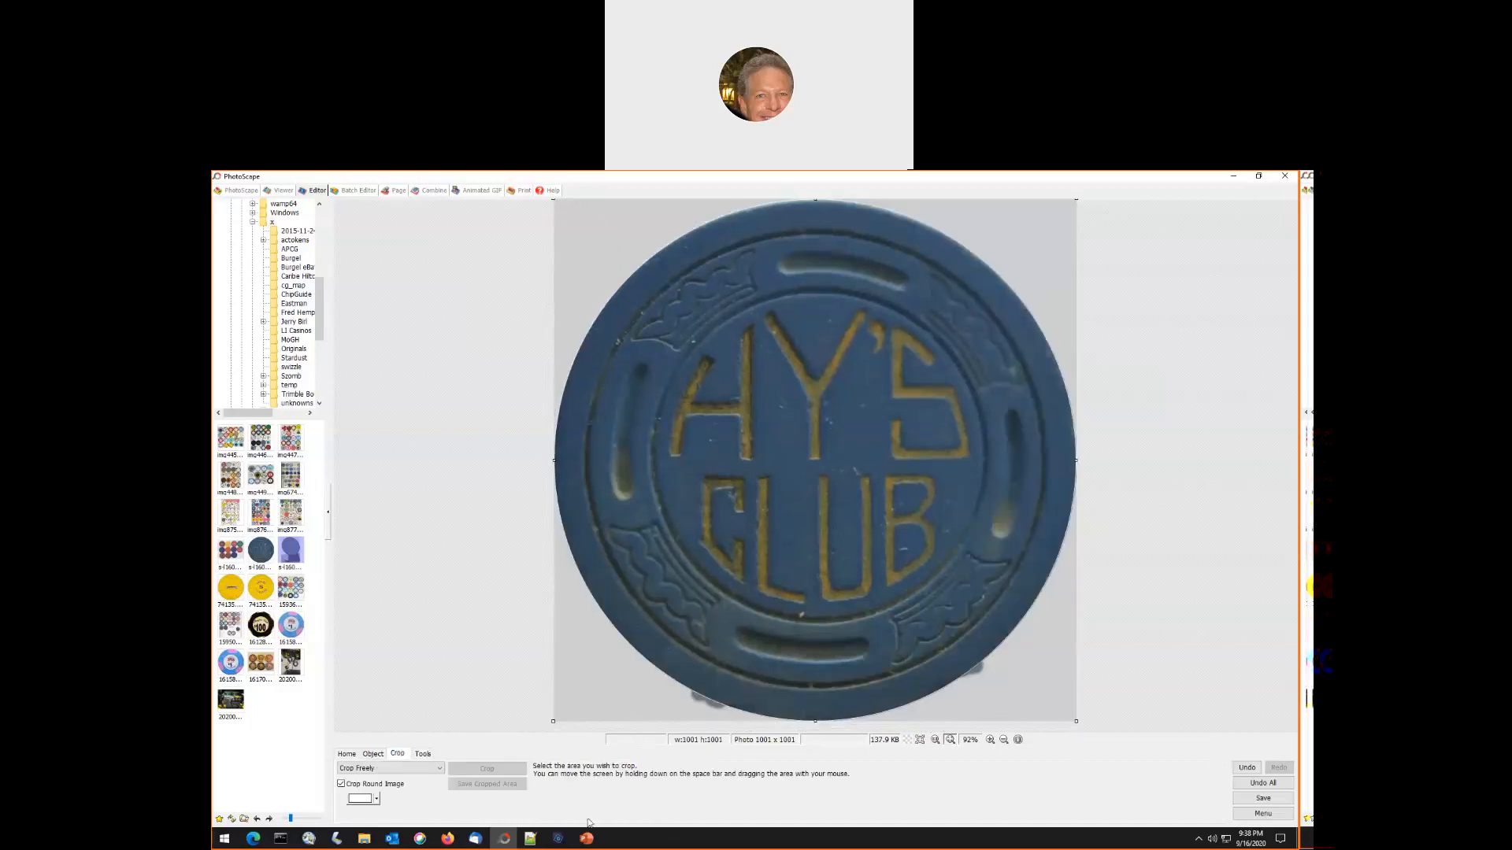
pyautogui.click(478, 769)
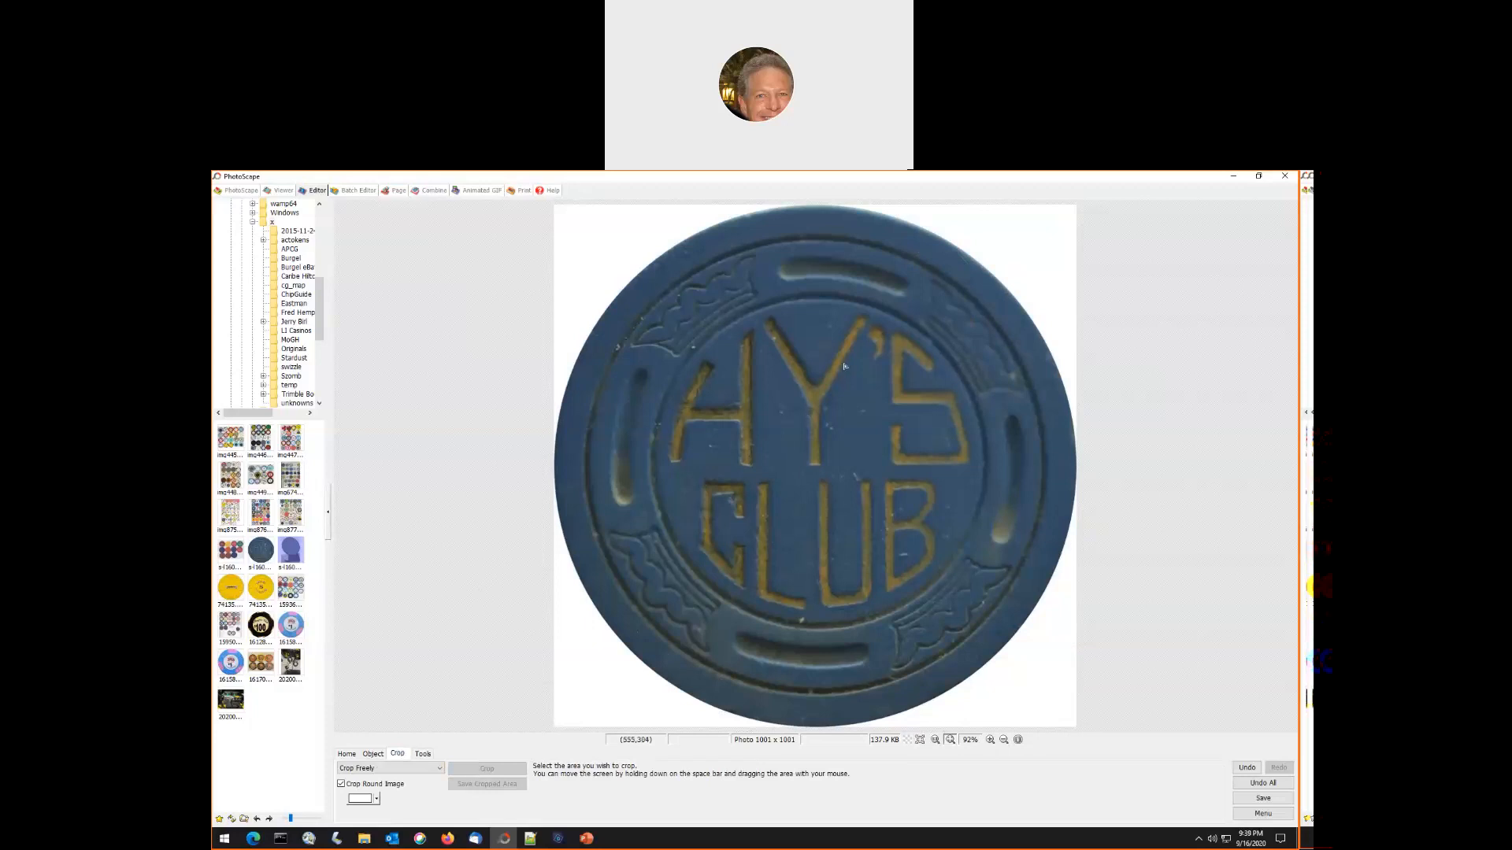
# - Set Deepen to 40% and Brighten to 40% for the Hy's Club chip and apply the adjustment
pyautogui.click(347, 755)
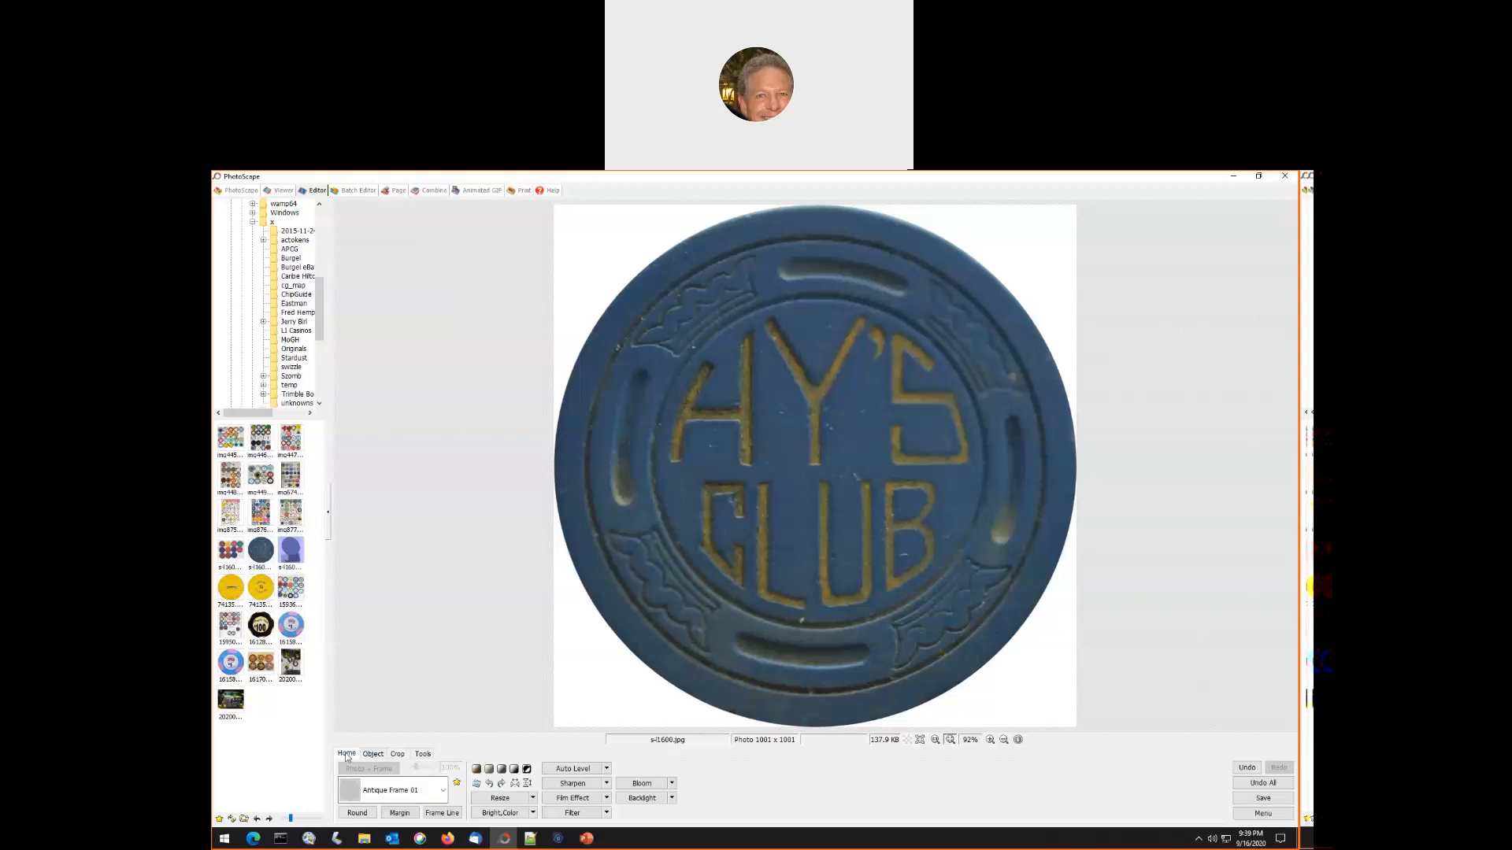
pyautogui.click(497, 814)
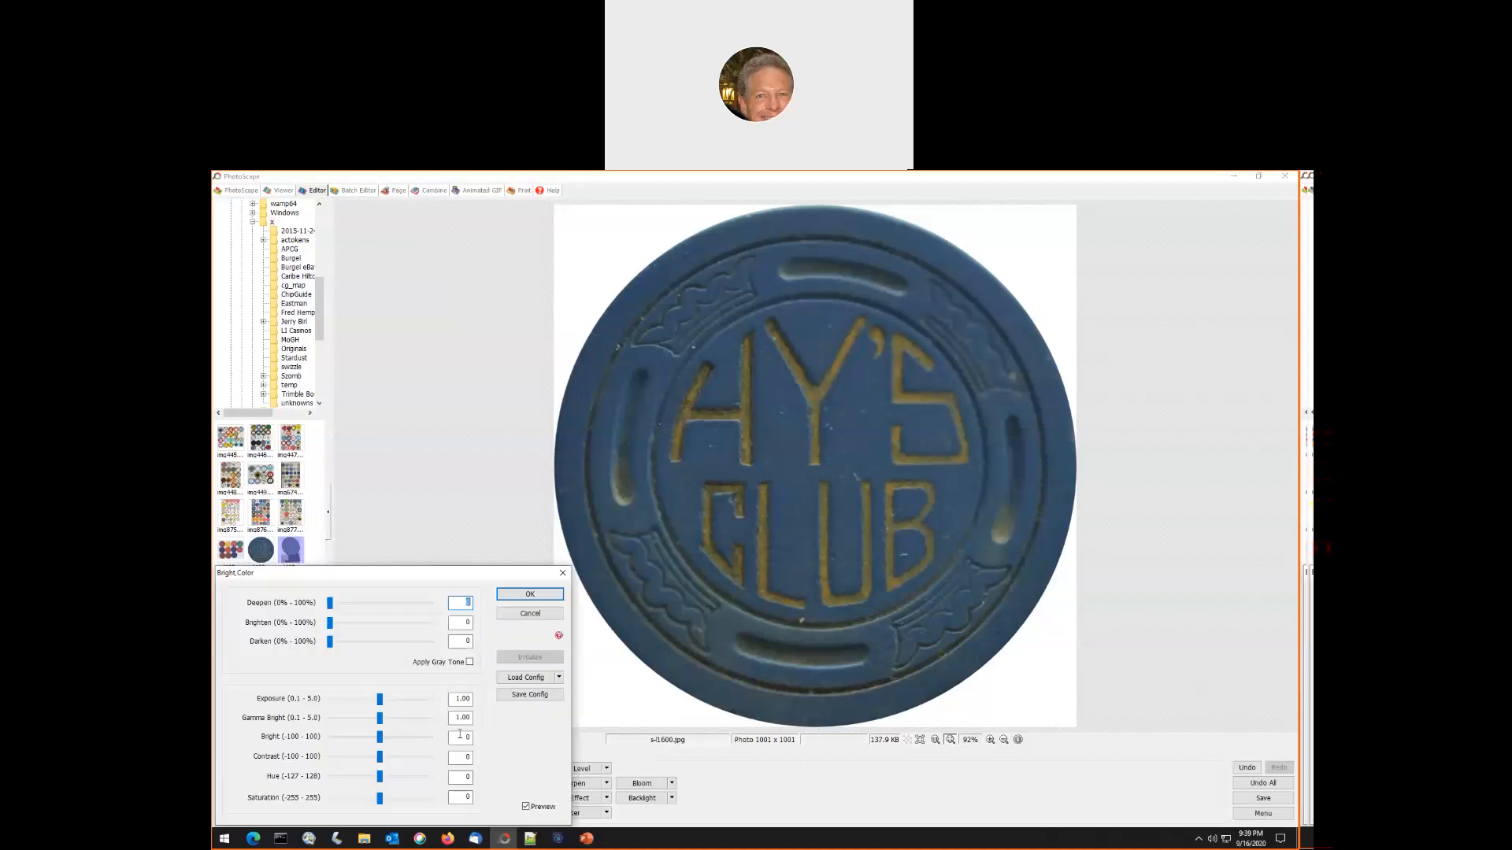
pyautogui.click(349, 623)
pyautogui.click(354, 603)
pyautogui.click(368, 603)
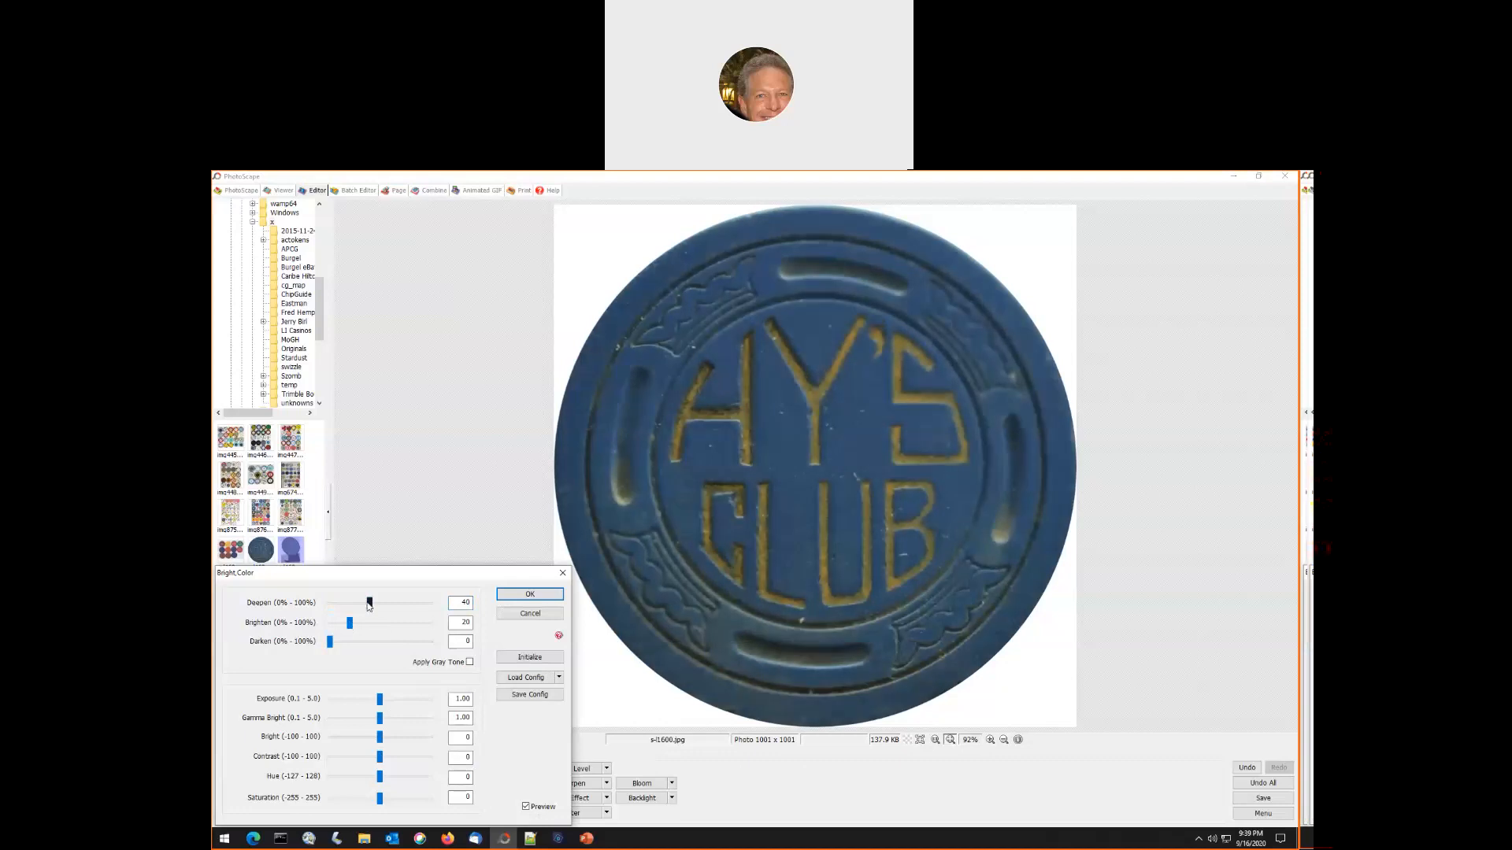
pyautogui.click(370, 623)
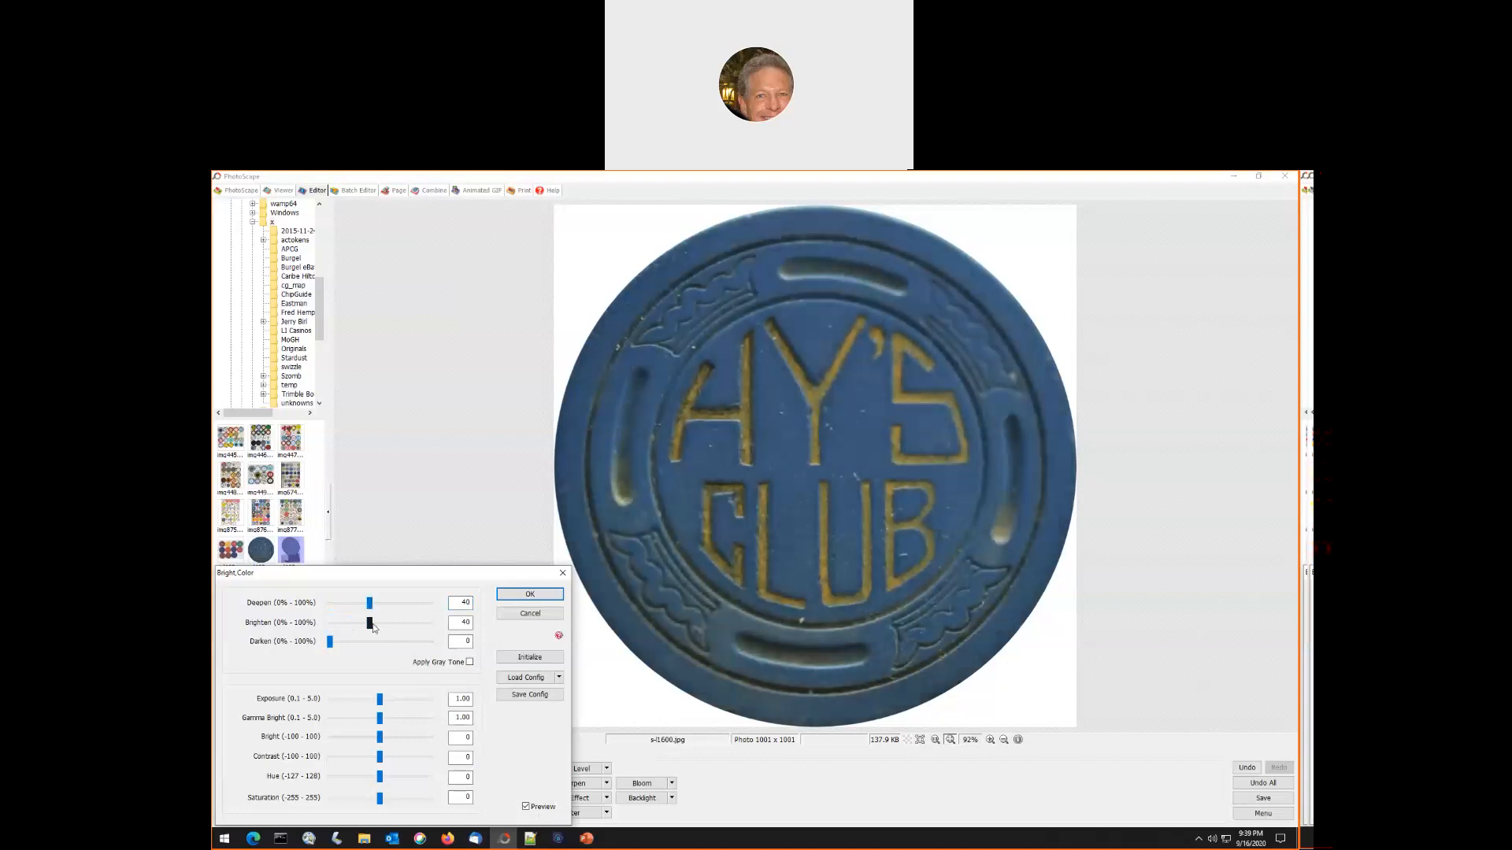
pyautogui.click(529, 595)
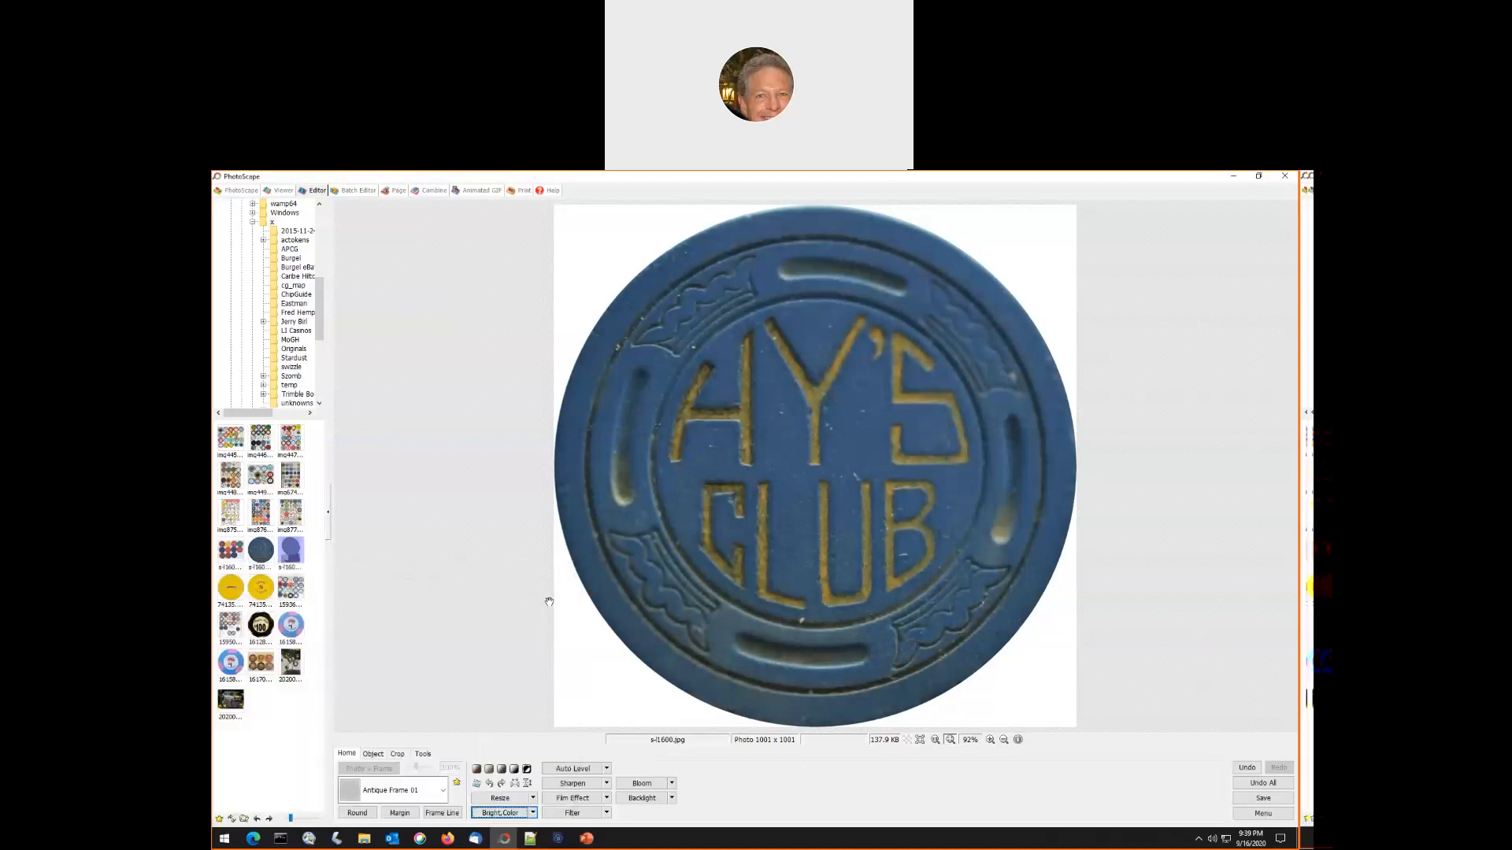
# - Save the enhanced Hy's Club chip photo at its full 1001 × 1001 px size
pyautogui.click(1263, 798)
pyautogui.click(625, 398)
# - Resize the Hy's Club chip photo to 450 × 450 px with its aspect ratio preserved and save it
pyautogui.click(500, 798)
pyautogui.write('4509')
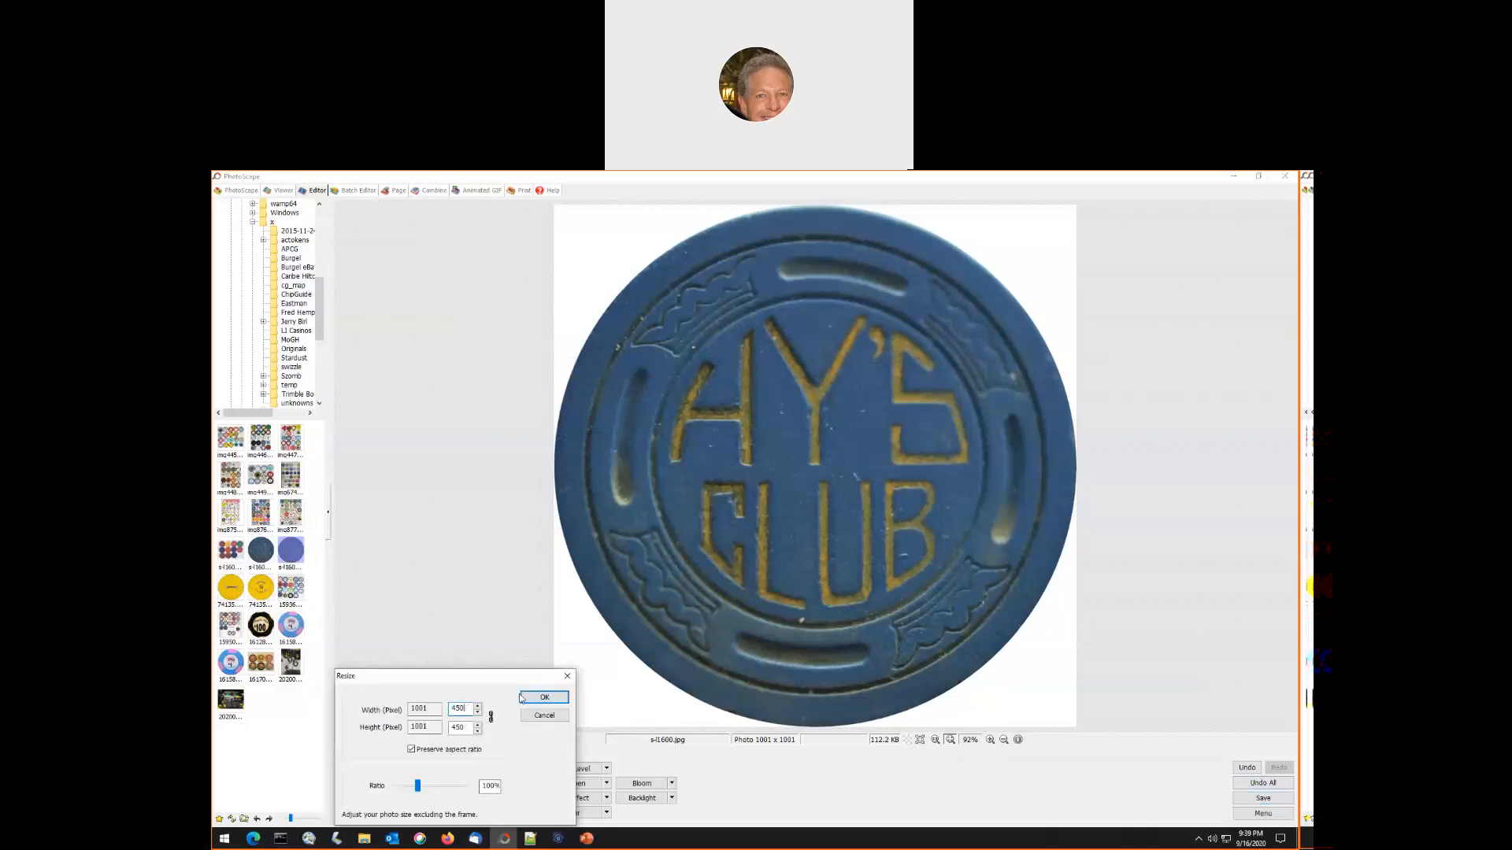
pyautogui.click(534, 697)
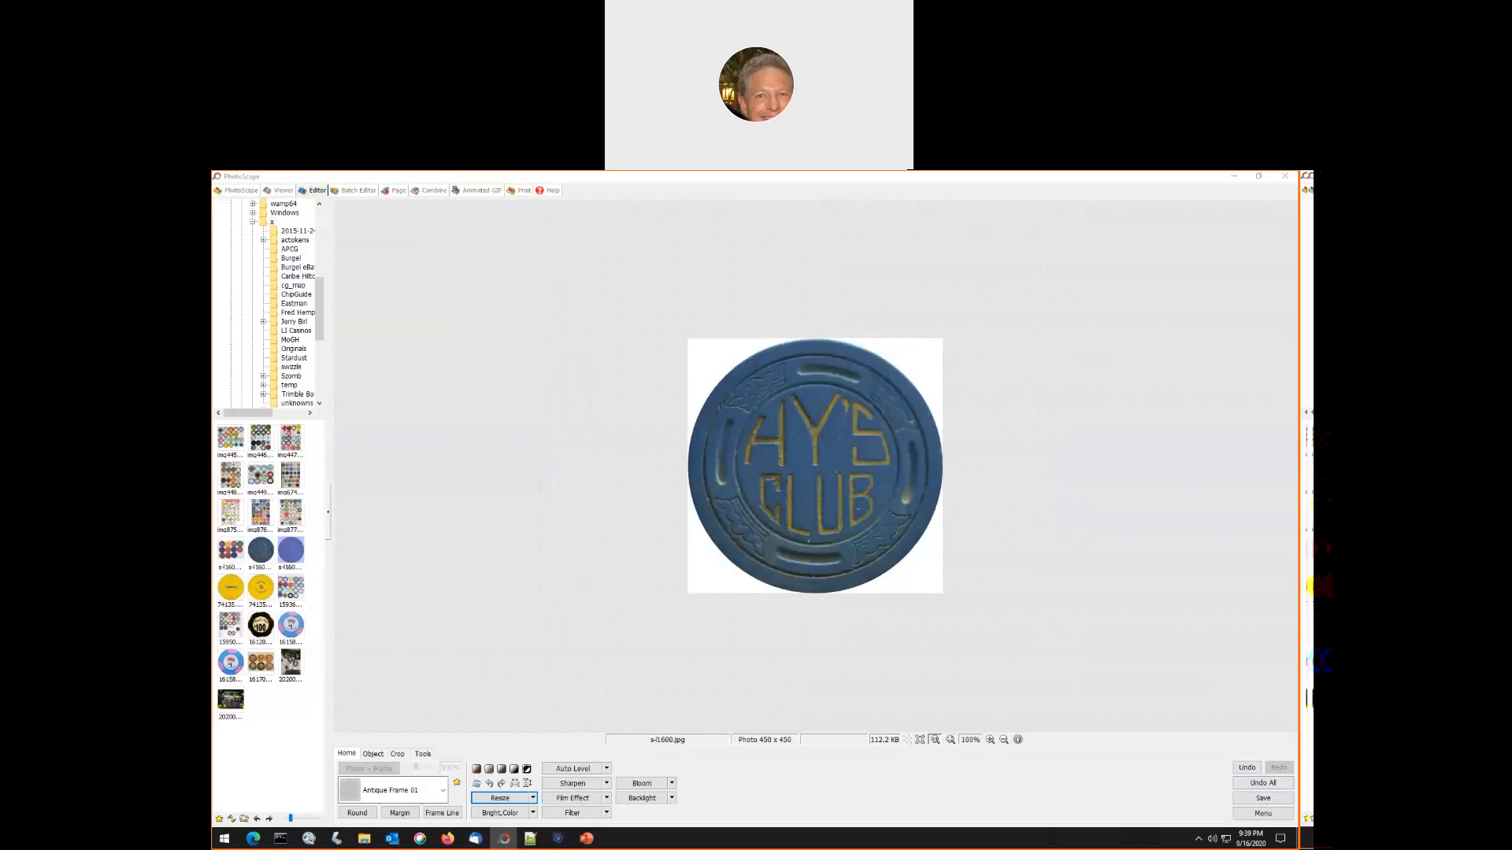
pyautogui.click(1263, 798)
pyautogui.click(592, 391)
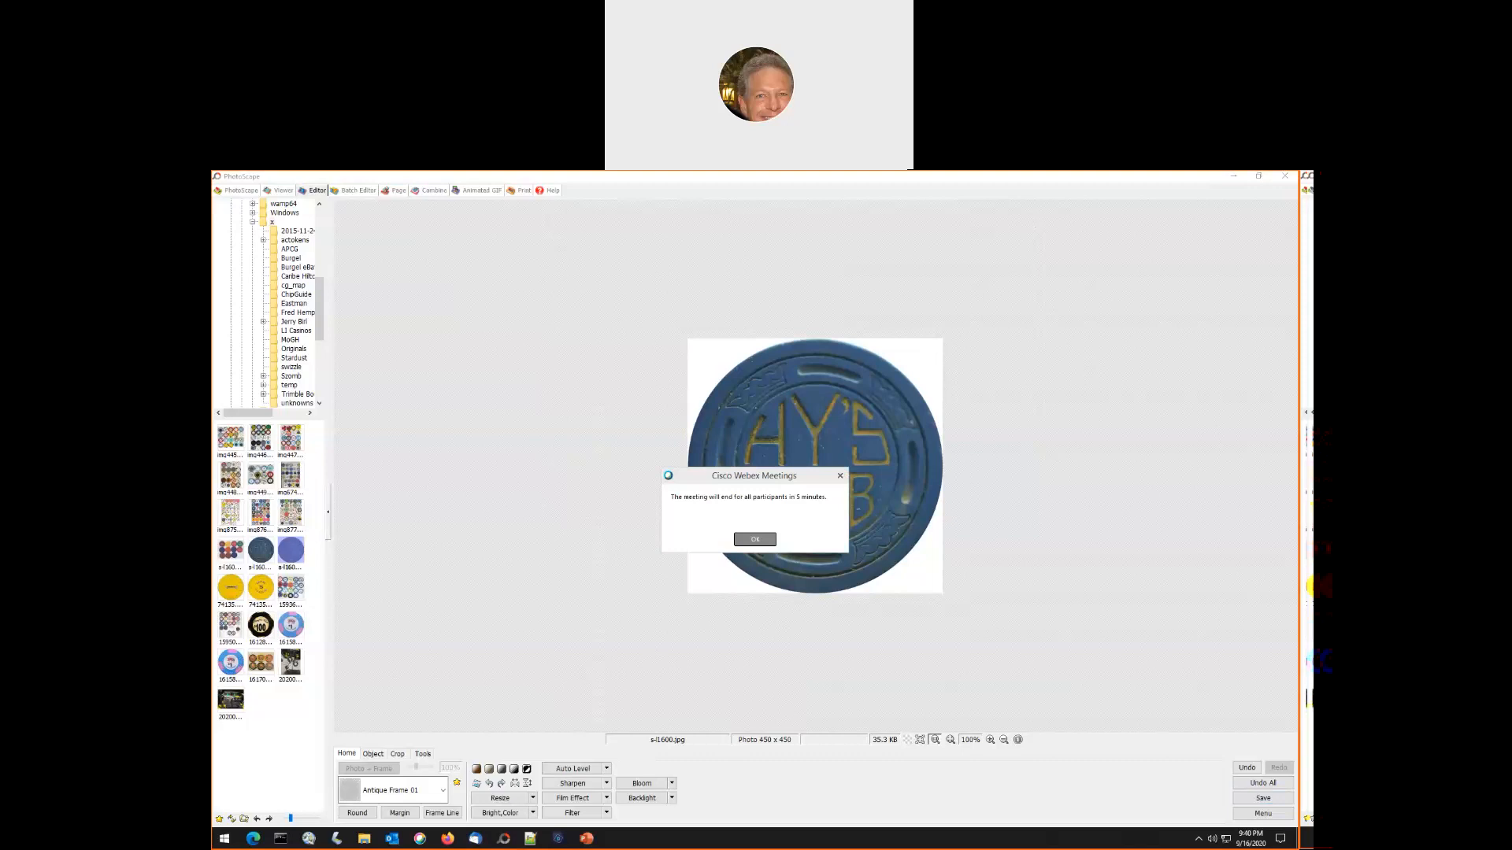
pyautogui.click(754, 540)
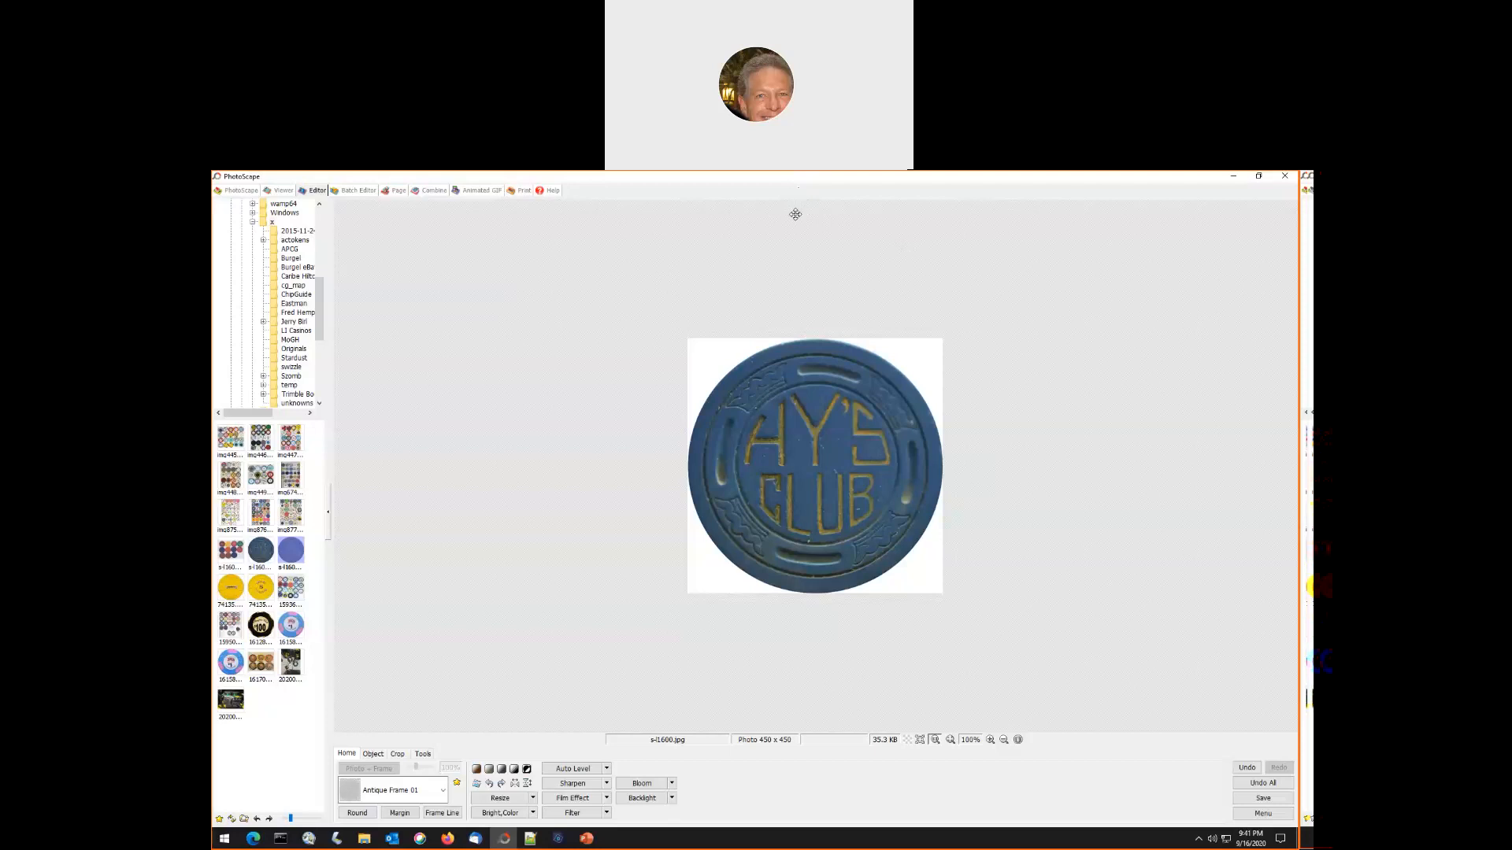
pyautogui.click(821, 188)
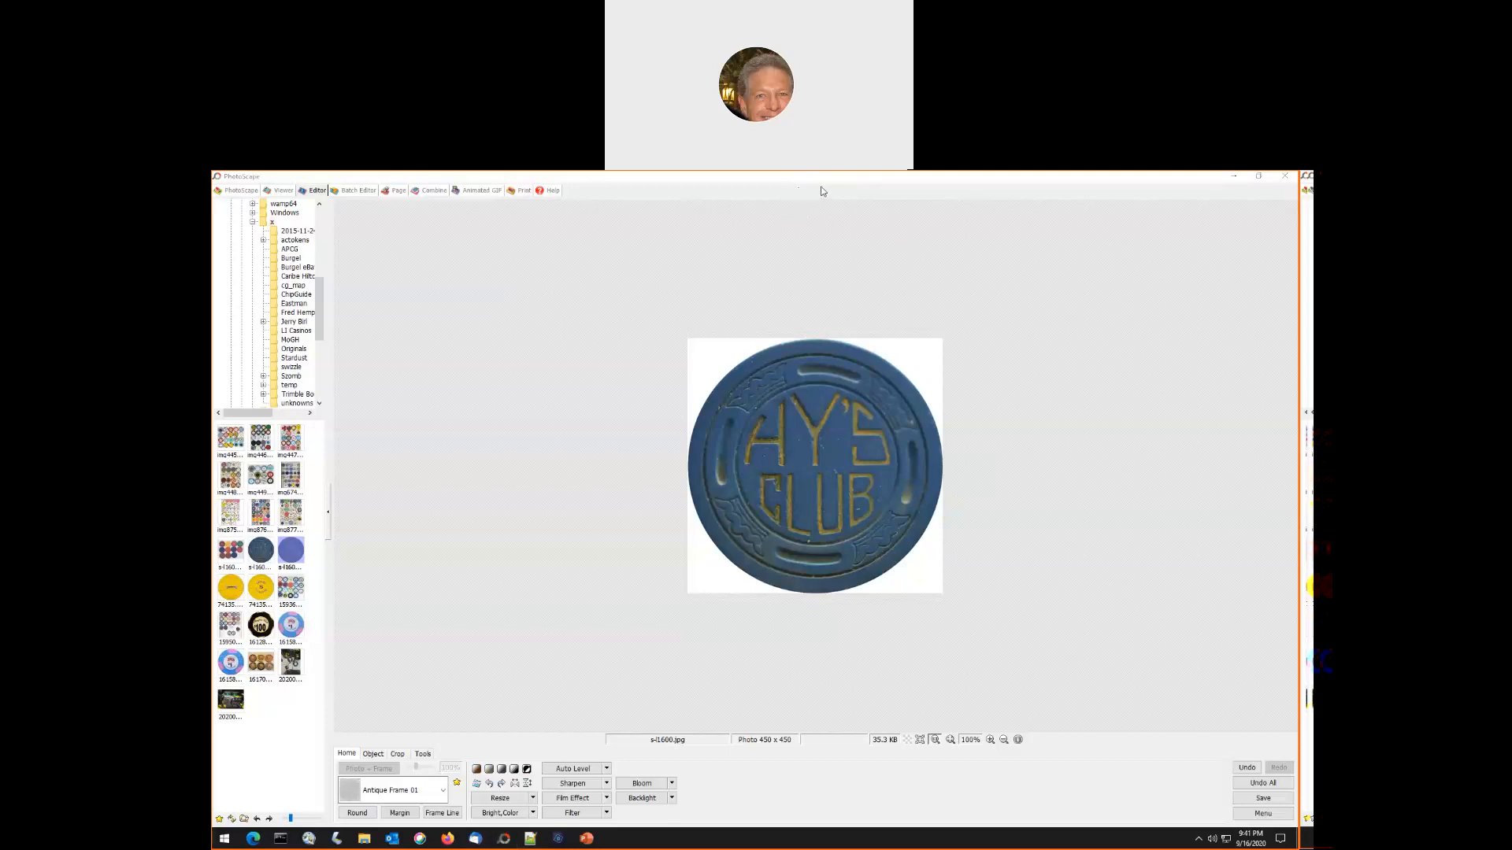